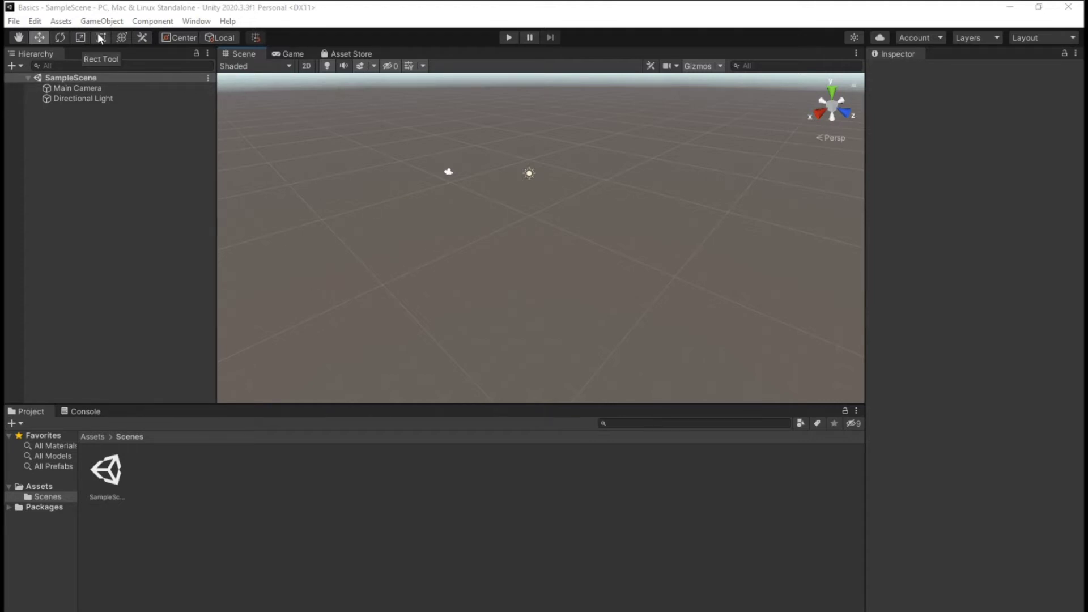
# Switch through the Scale, Rect and combined Transform tools with nothing selected in the scene.
pyautogui.click(16, 37)
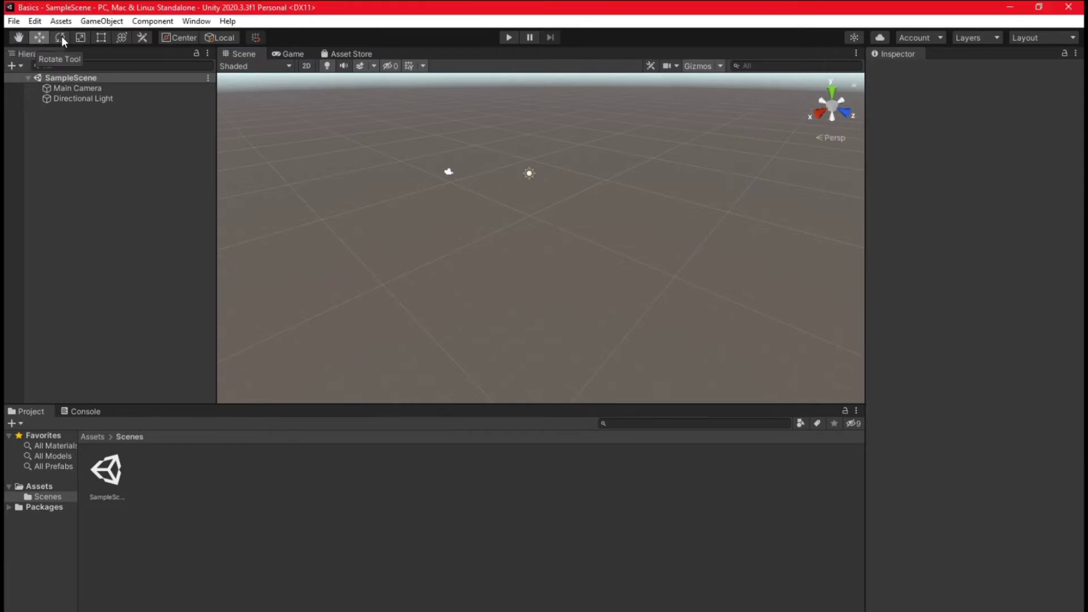
pyautogui.click(80, 38)
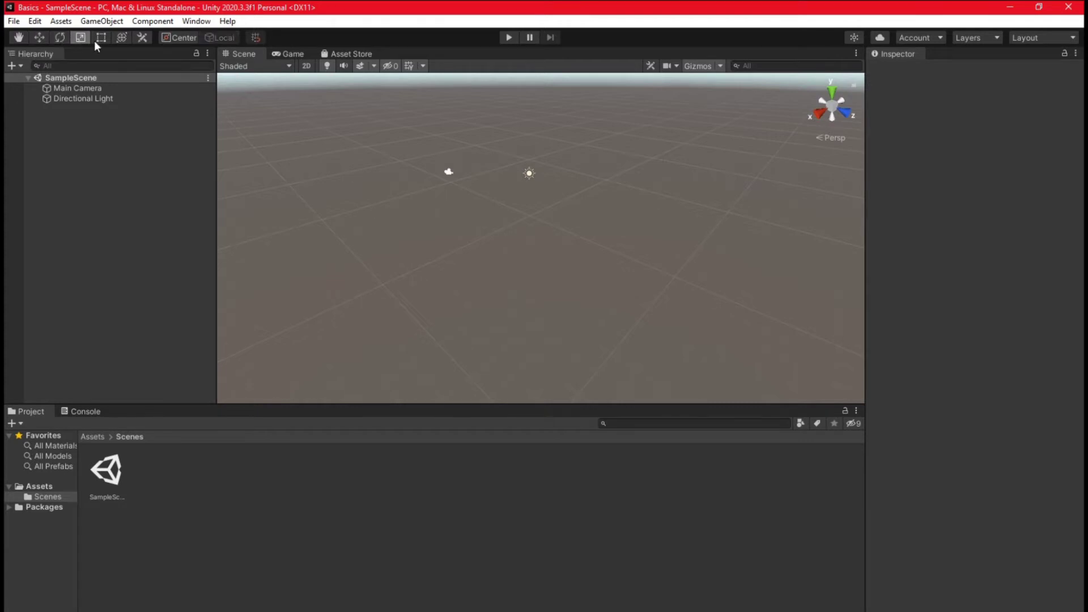
pyautogui.click(102, 38)
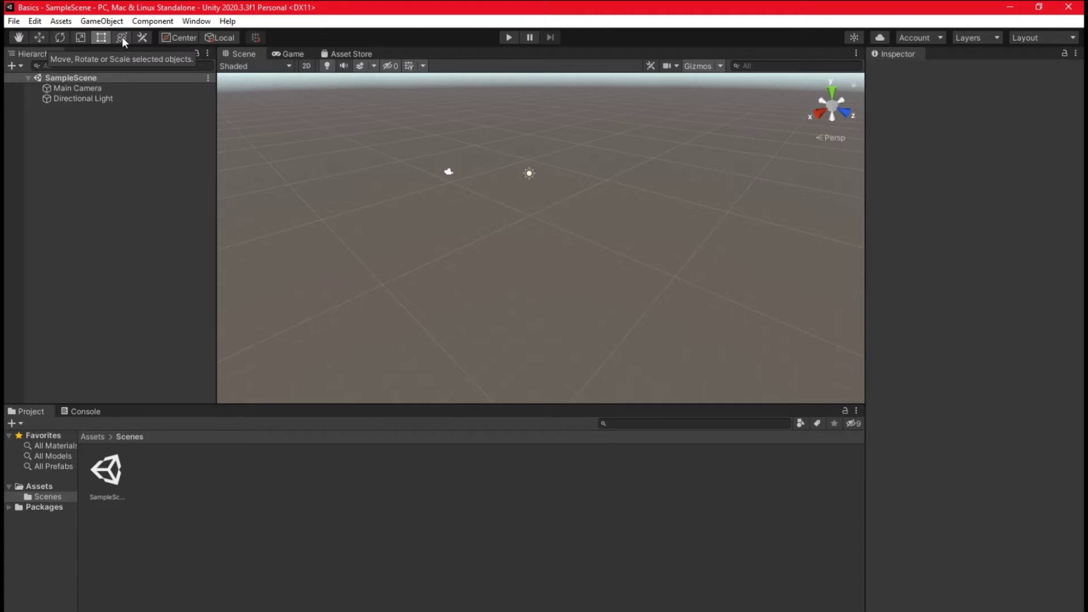
pyautogui.click(122, 40)
# Compare the combined Transform, Move, Rotate and Scale gizmos on the Main Camera, finishing on the Move tool with nothing selected.
pyautogui.click(449, 171)
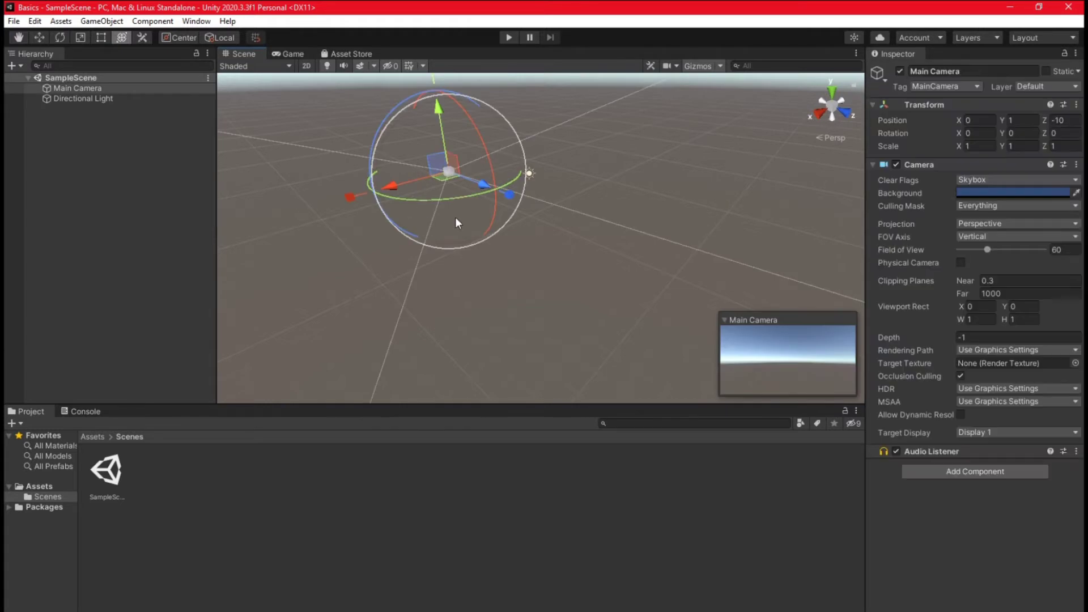
pyautogui.click(39, 37)
pyautogui.click(60, 38)
pyautogui.click(81, 39)
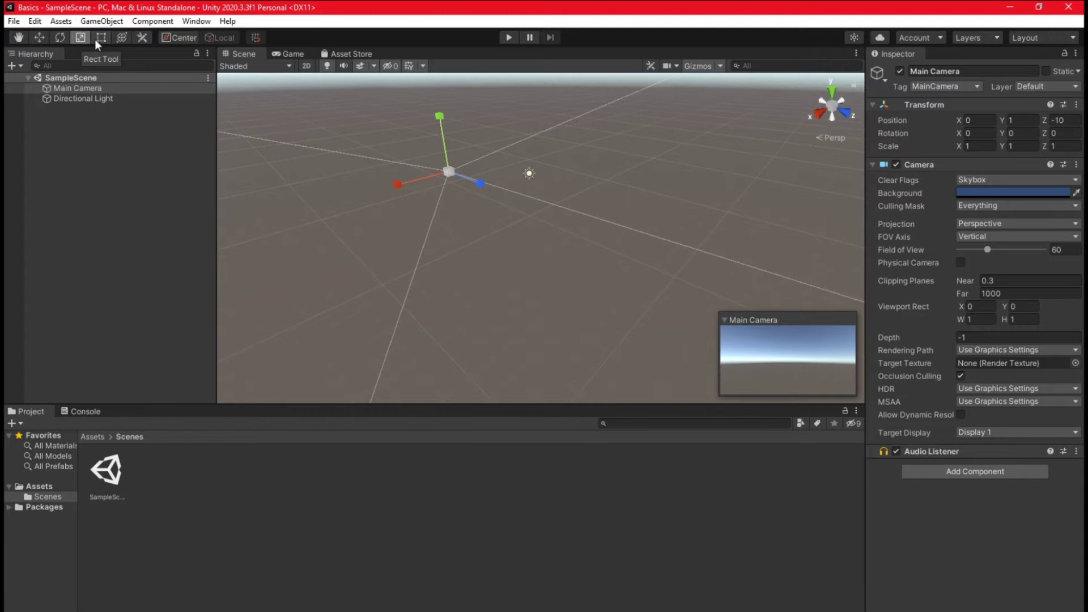
pyautogui.click(40, 37)
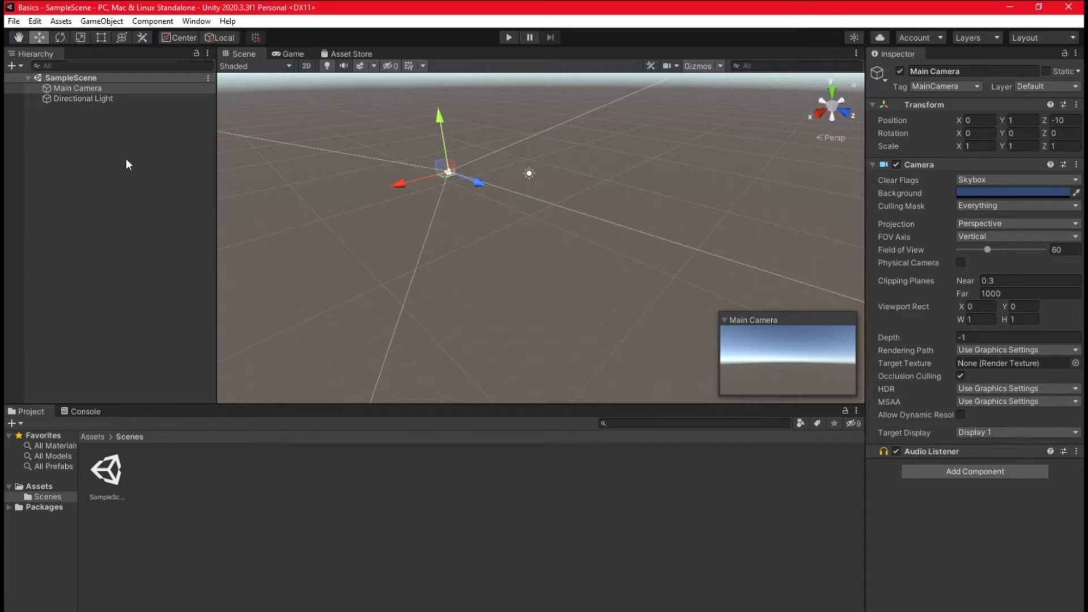
pyautogui.click(108, 131)
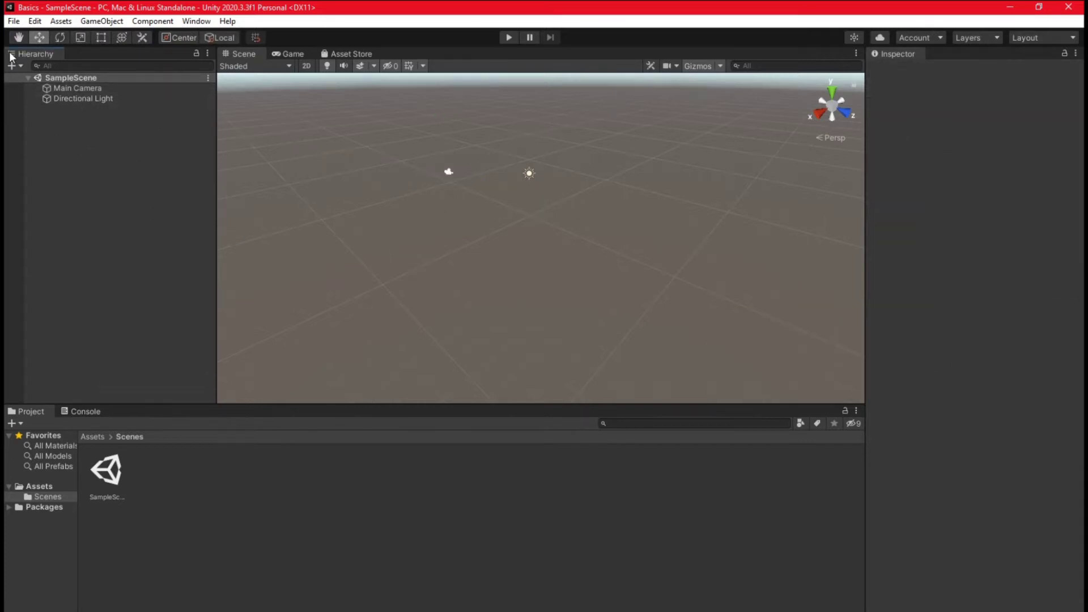
# Check for custom tools and toggle the Directional Light's handle position from Center to Pivot and back.
pyautogui.click(138, 38)
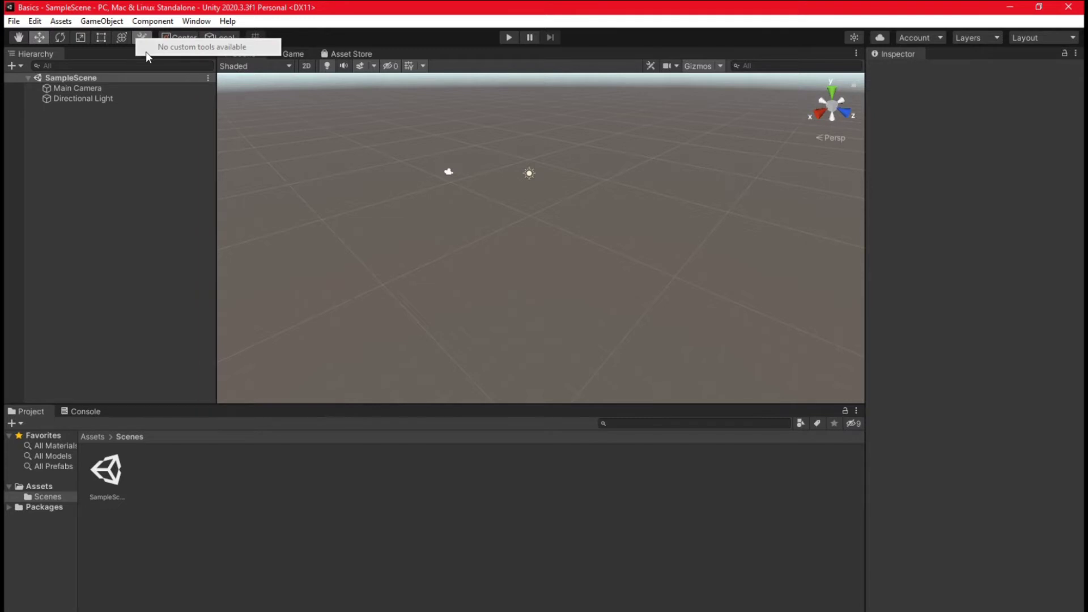
pyautogui.click(158, 98)
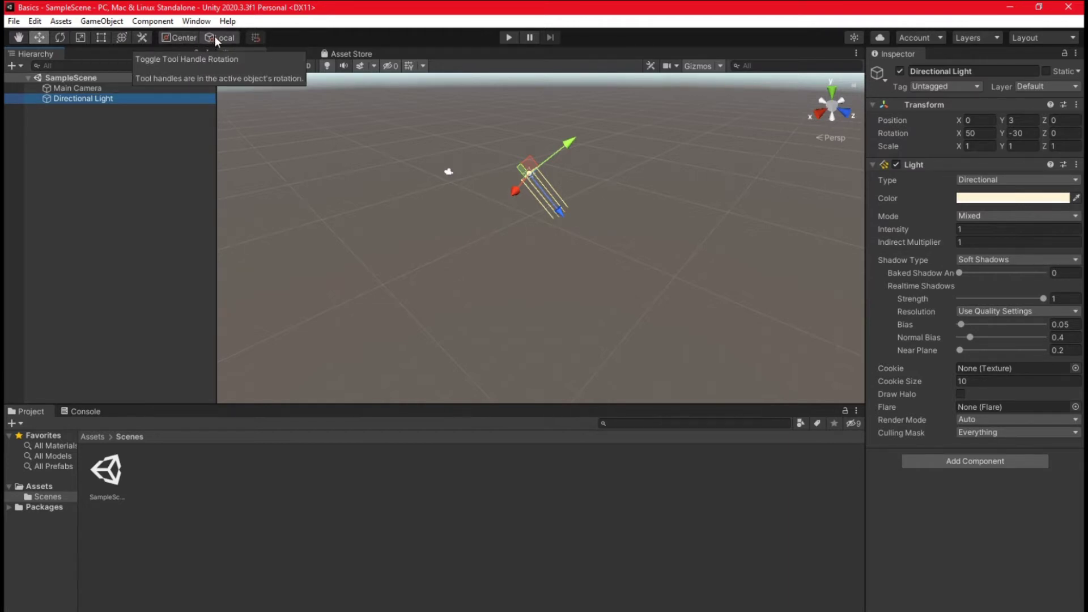
pyautogui.click(179, 39)
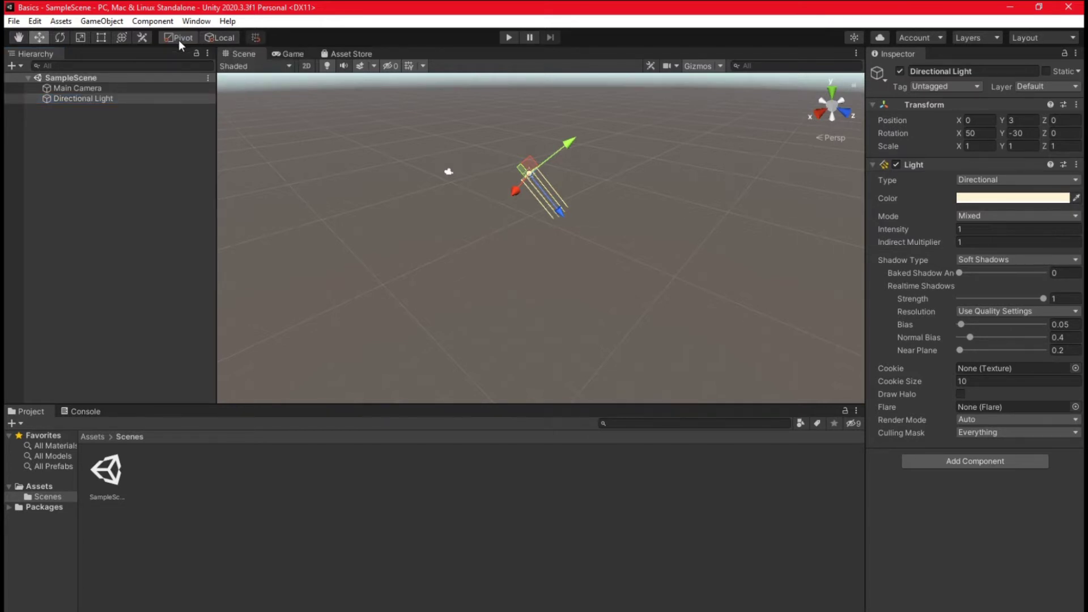
pyautogui.click(178, 38)
# Compare Local and Global handle rotation on the Directional Light, leave it on Global, toggle grid snapping, and deselect the light.
pyautogui.click(208, 40)
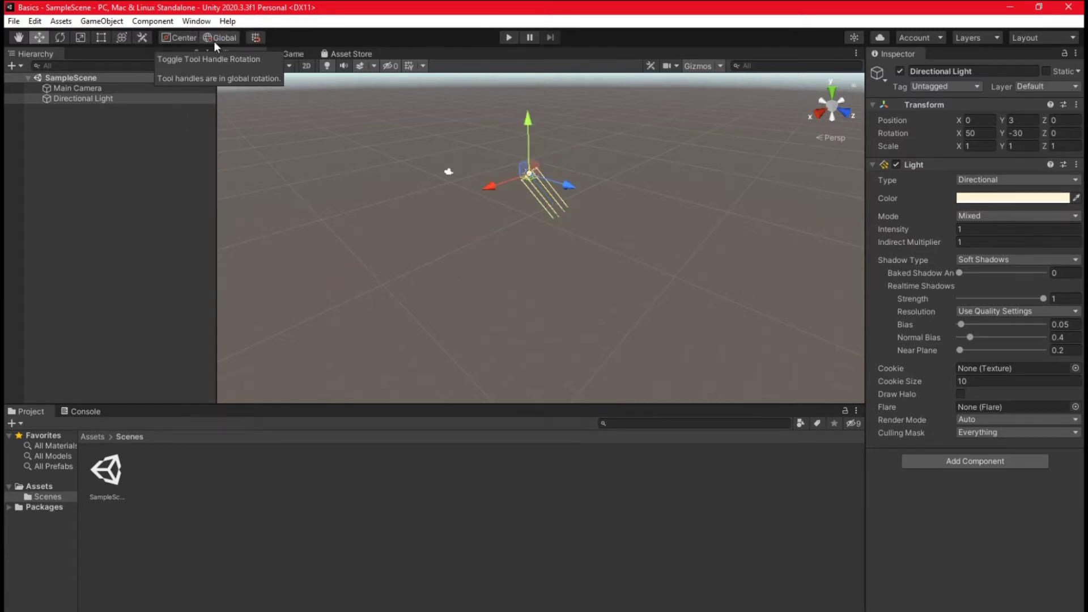
pyautogui.click(214, 41)
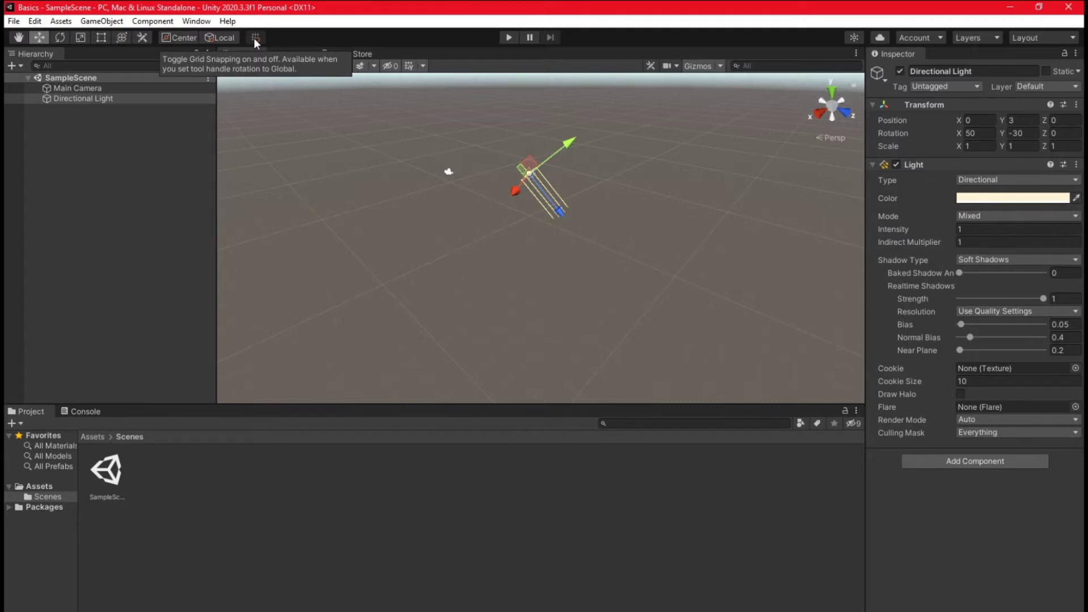
pyautogui.click(224, 38)
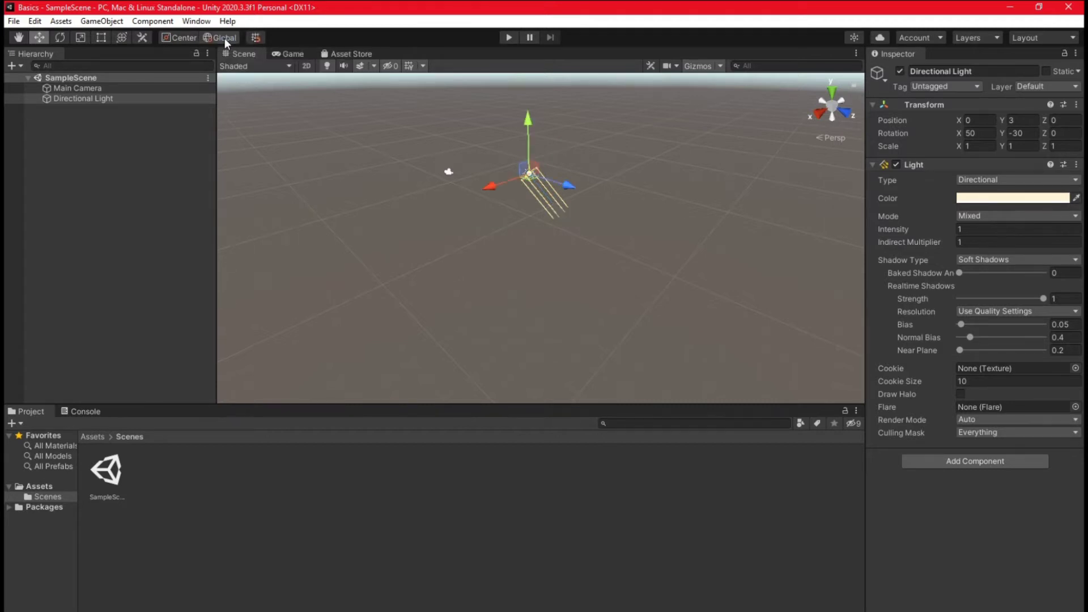
pyautogui.click(256, 37)
pyautogui.moveTo(403, 233); pyautogui.dragTo(540, 250, button='right')
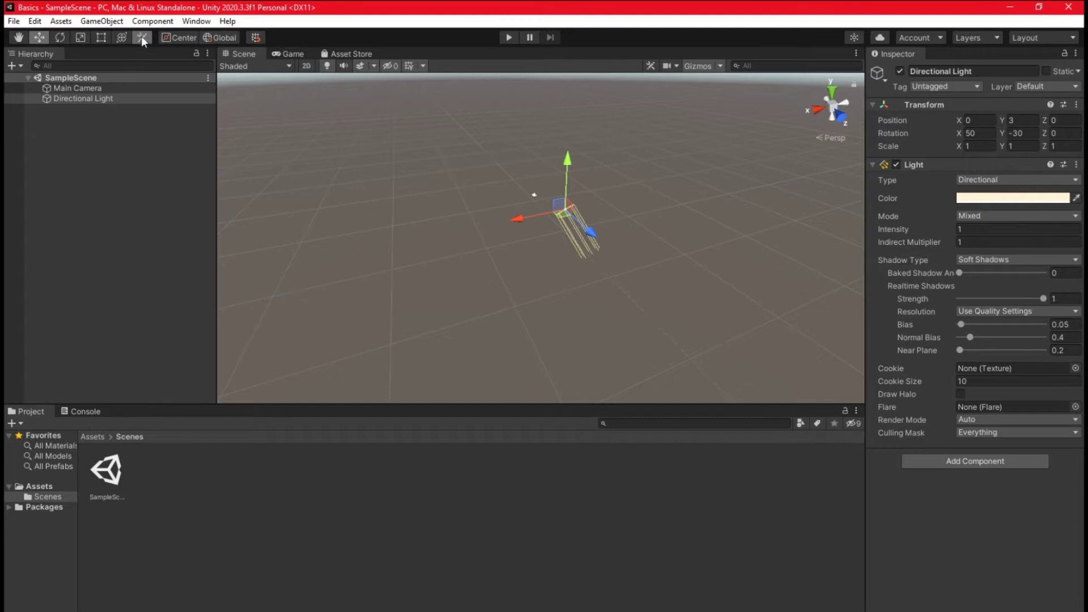
pyautogui.click(127, 157)
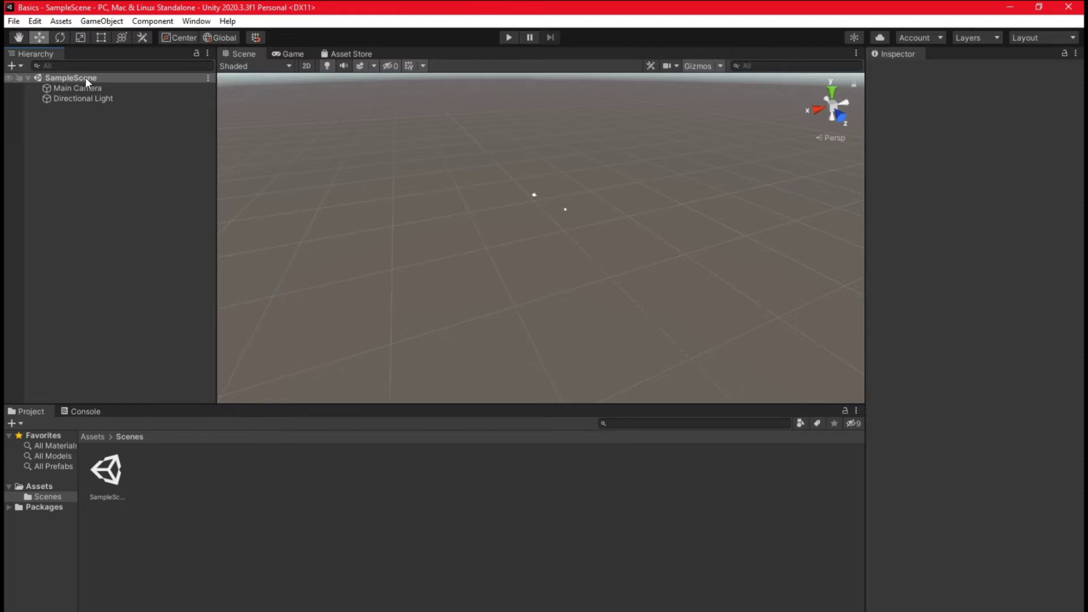
# Examine the components of the Main Camera and Directional Light in SampleScene.
pyautogui.click(56, 88)
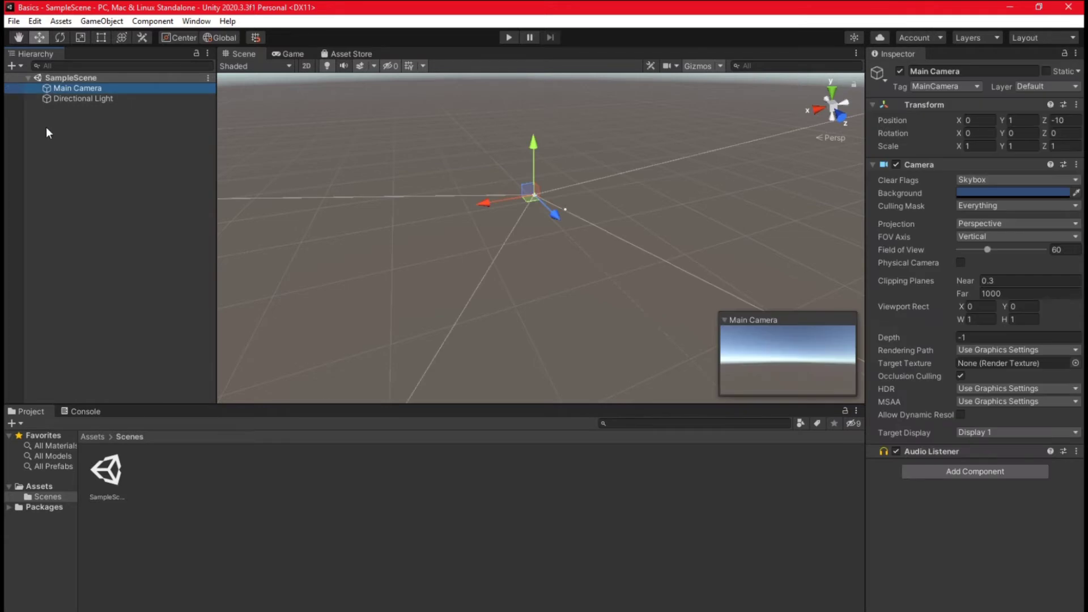
pyautogui.click(62, 100)
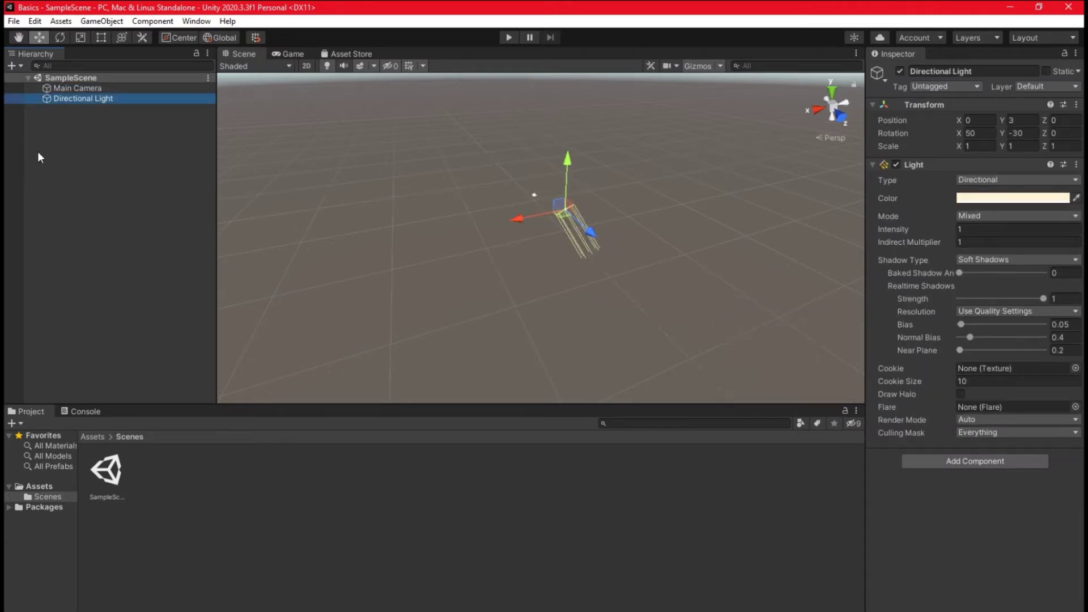
pyautogui.click(82, 166)
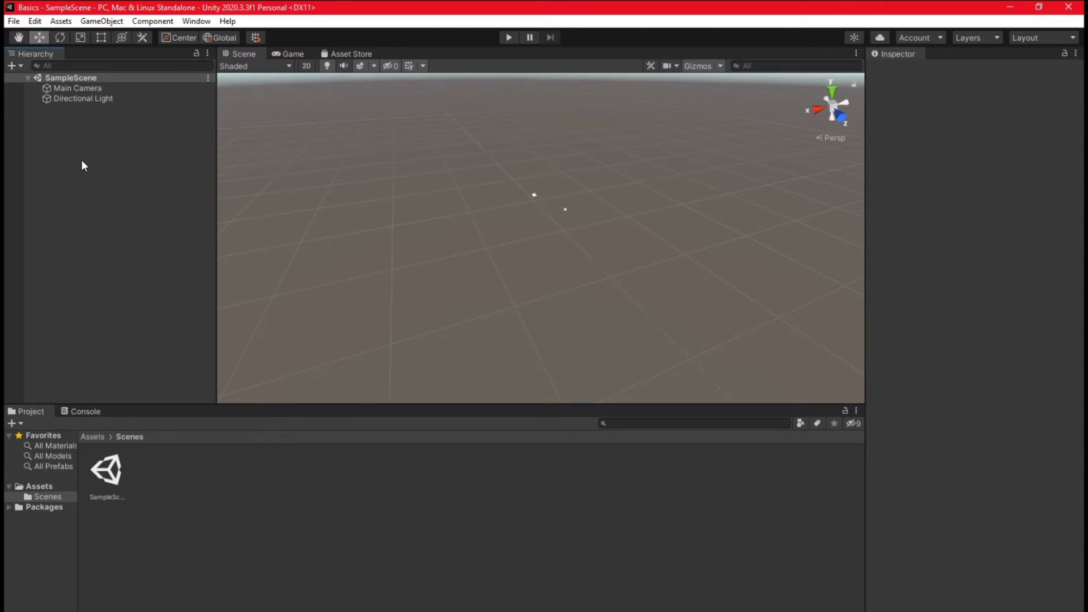
pyautogui.click(78, 90)
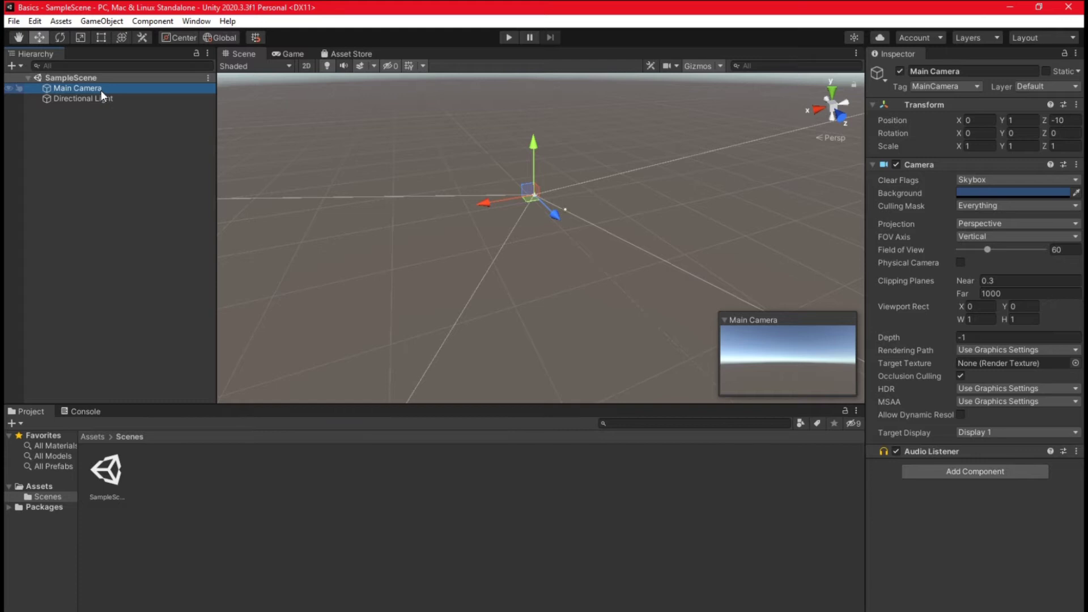
# Deactivate the Directional Light and run the scene in Play mode.
pyautogui.click(97, 100)
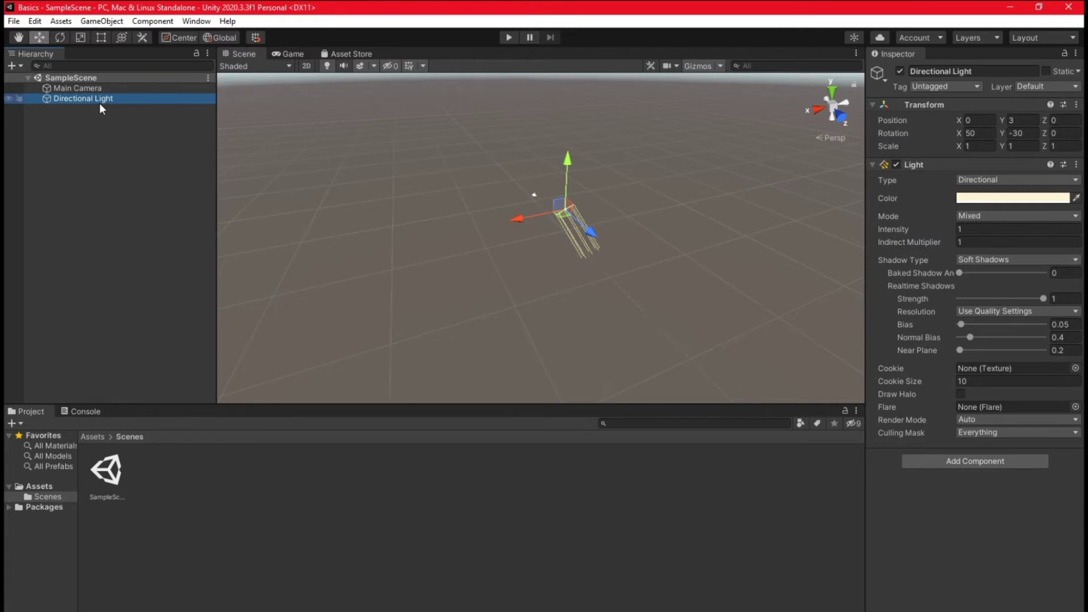
pyautogui.click(899, 71)
pyautogui.click(508, 38)
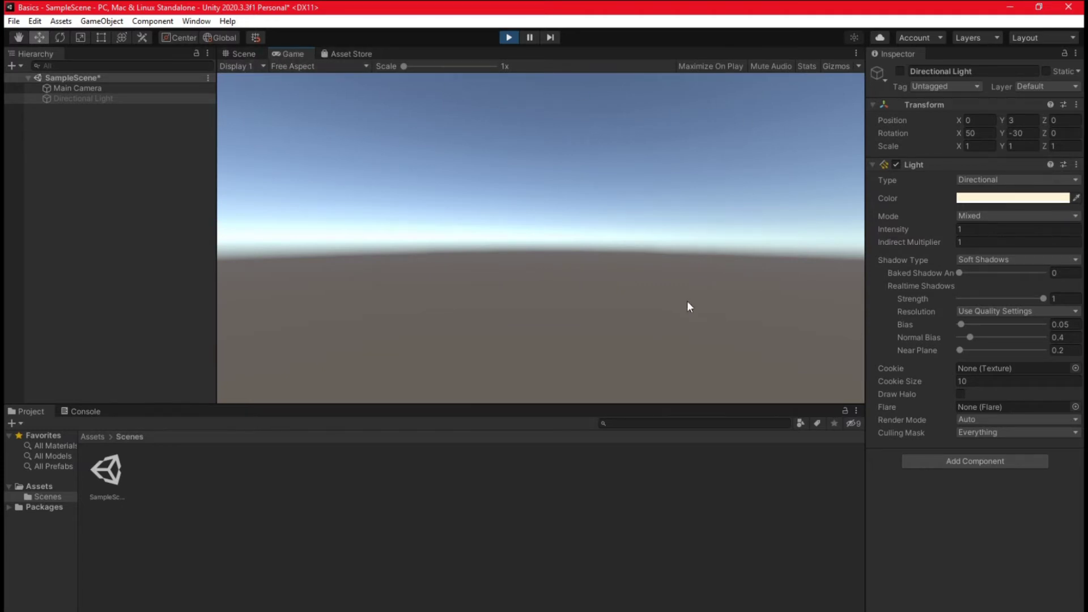
# Compare the Main Camera's preview in the Scene view with the Game view and stop Play mode.
pyautogui.click(62, 89)
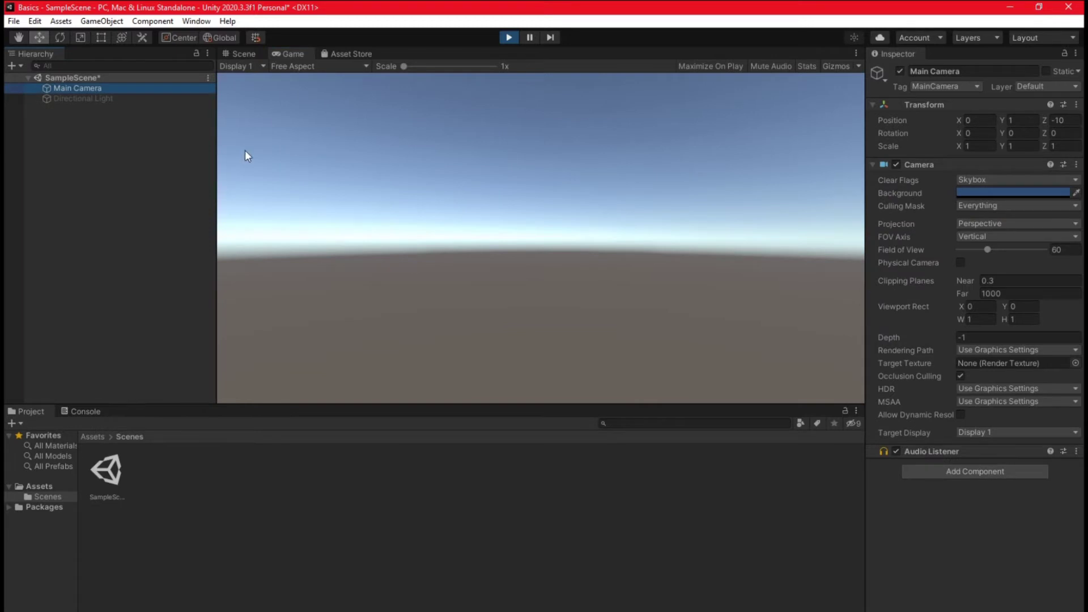
pyautogui.click(243, 53)
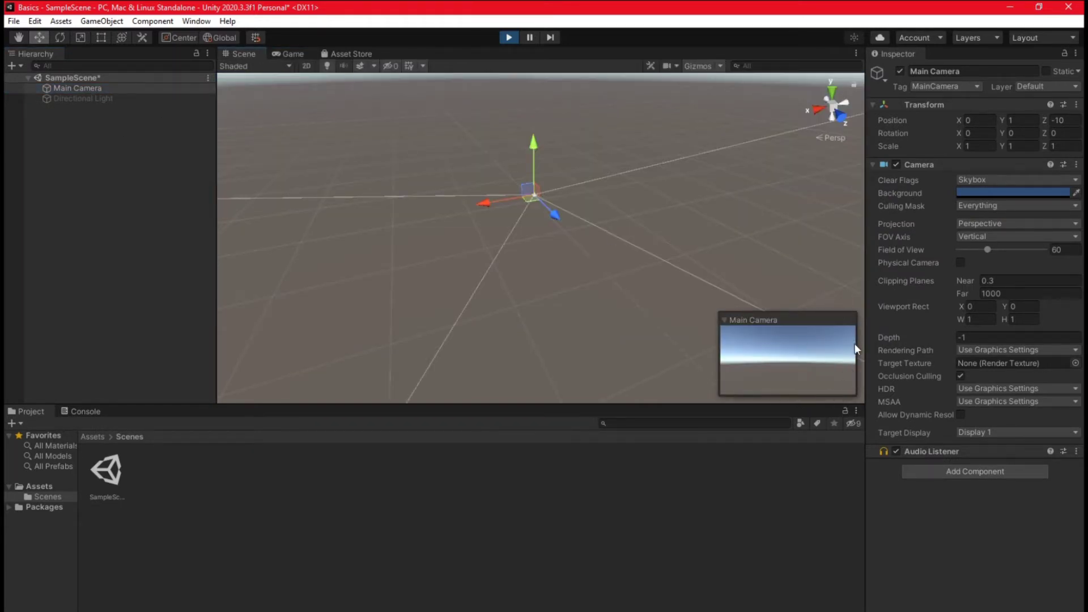
pyautogui.click(289, 53)
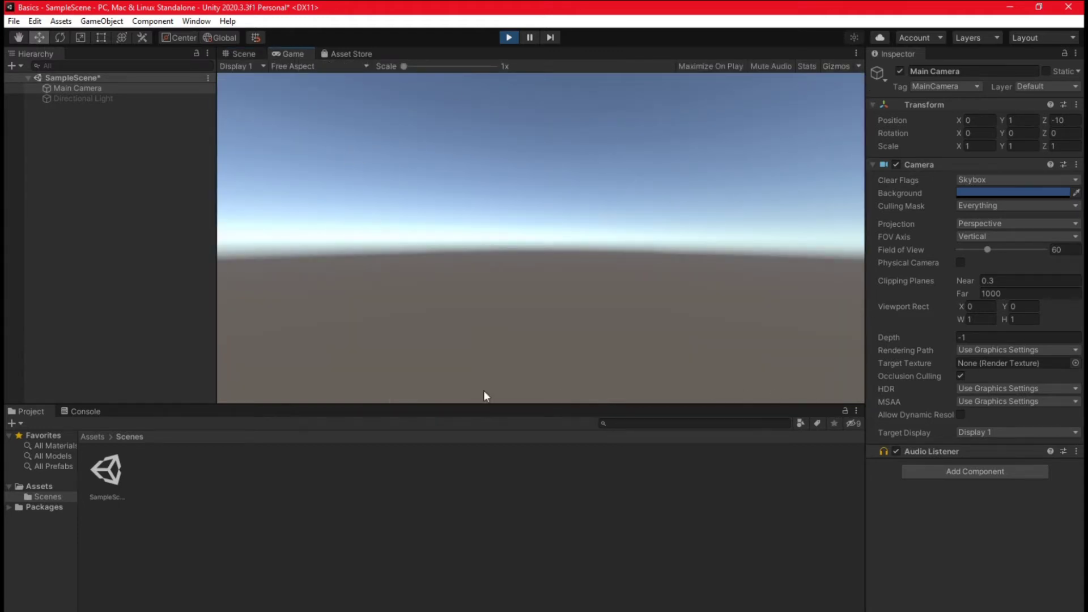
pyautogui.click(507, 38)
# Reactivate the Directional Light, test the scene in Play mode, and return to edit mode with nothing selected.
pyautogui.click(84, 98)
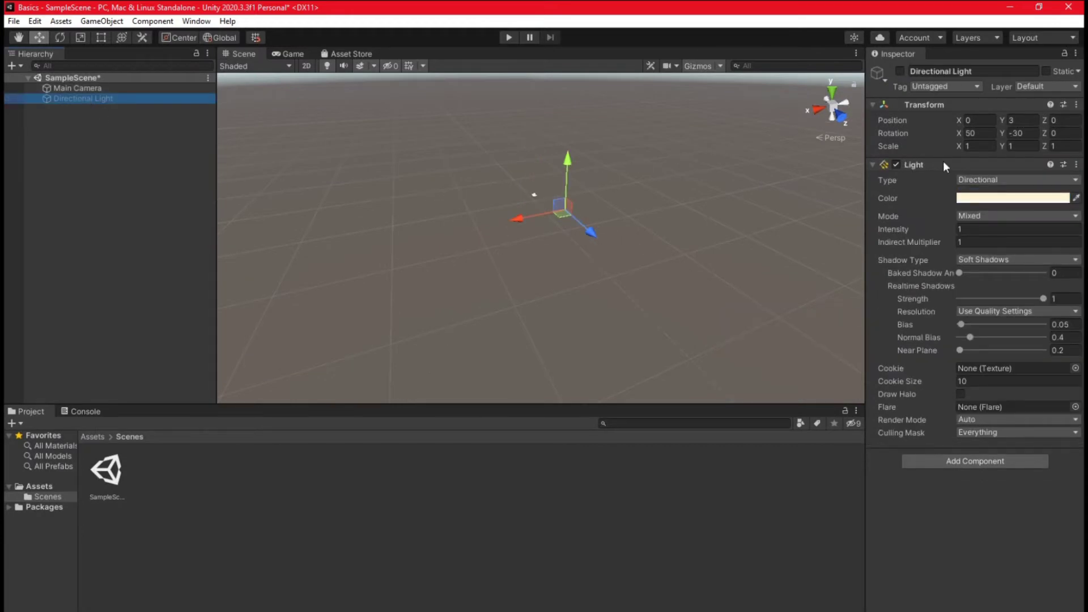
pyautogui.click(900, 70)
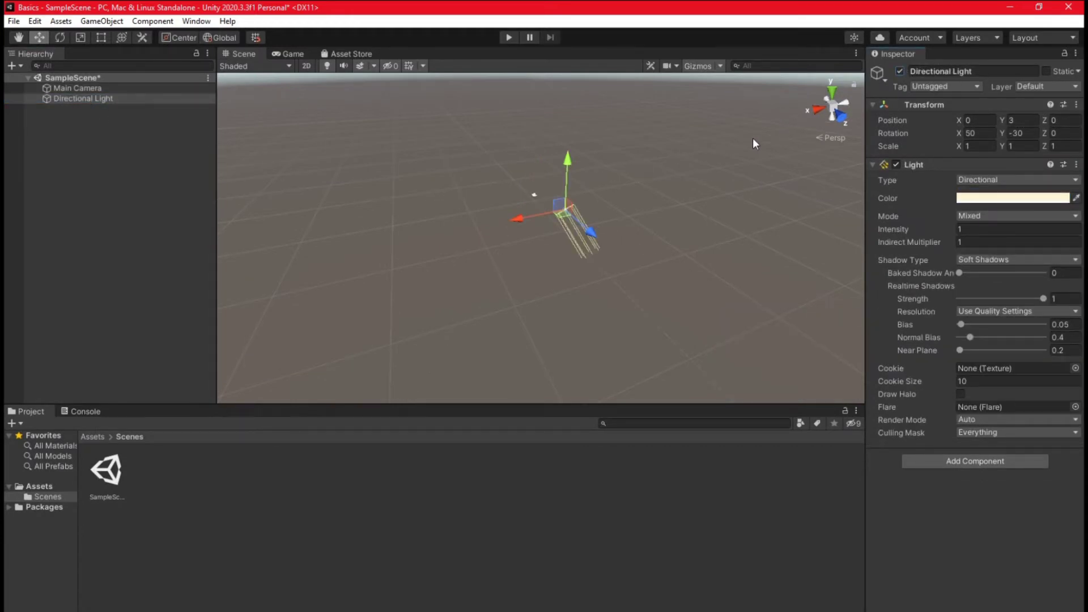
pyautogui.click(515, 35)
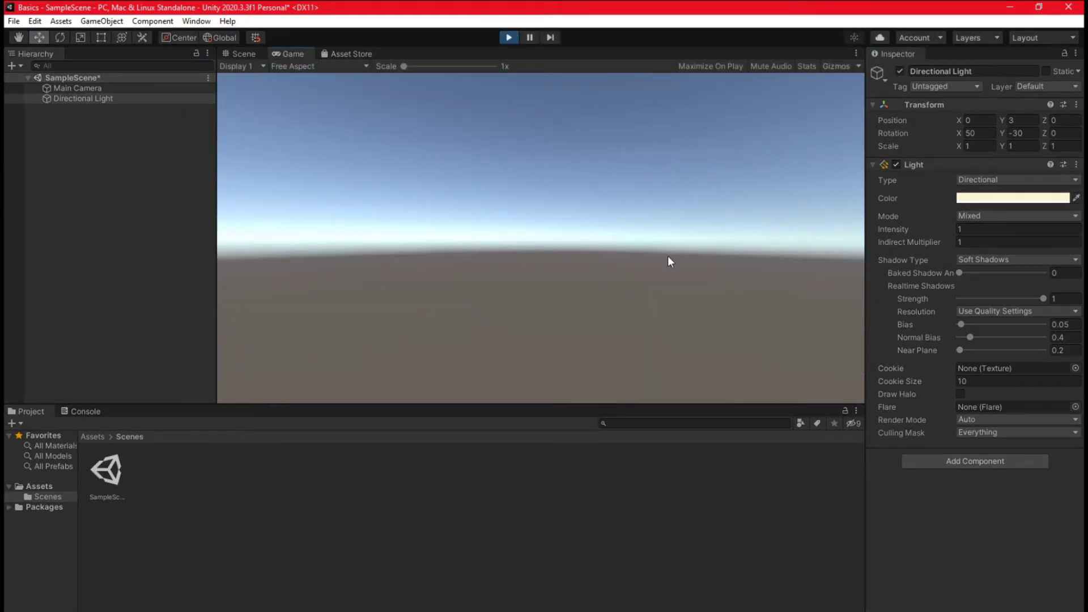
pyautogui.click(509, 37)
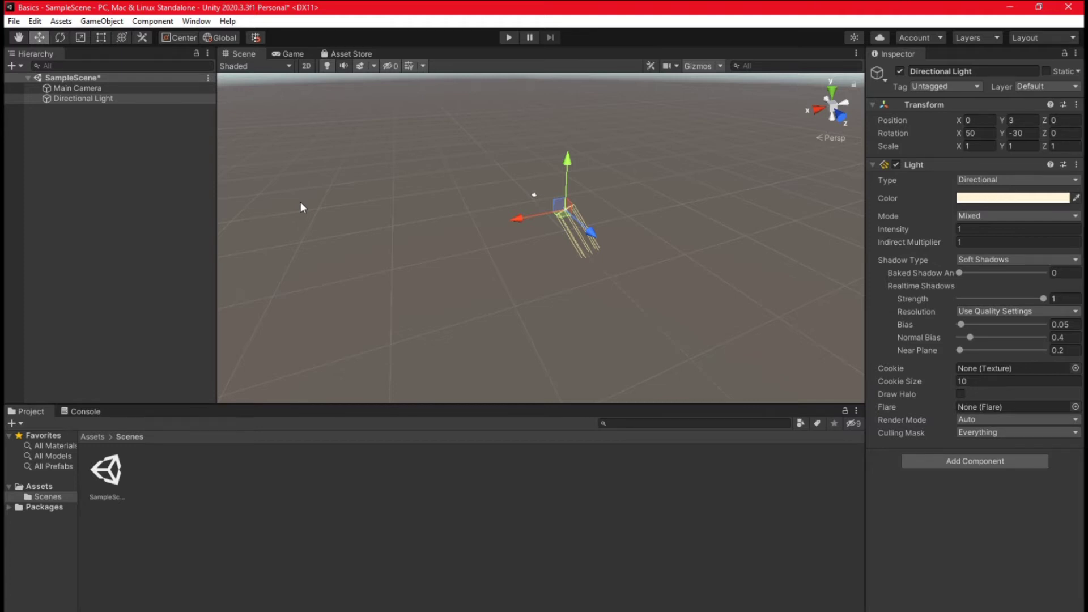
pyautogui.click(77, 133)
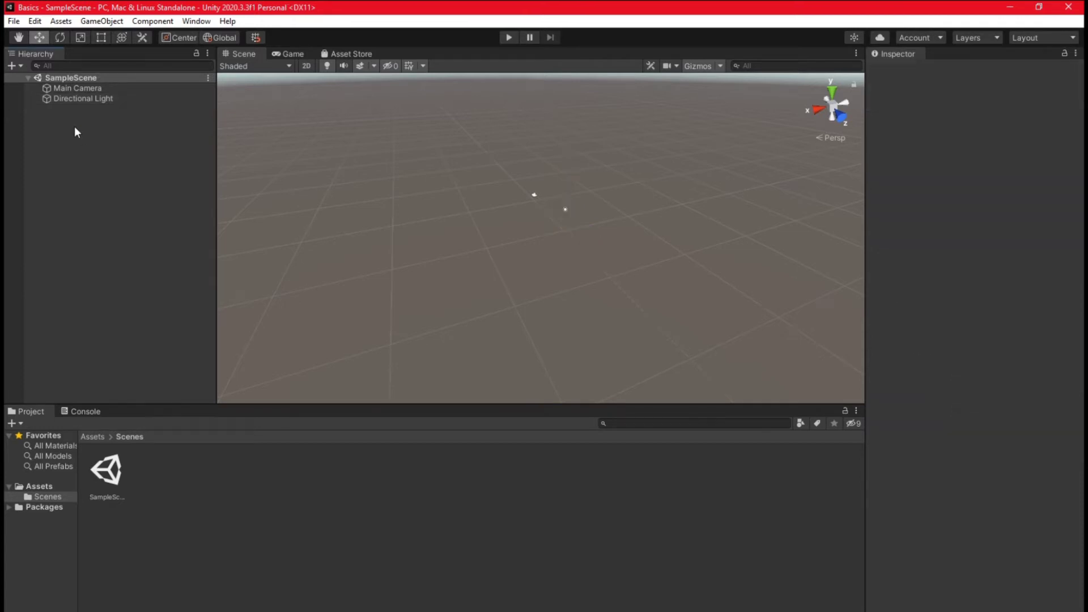
# Add a 3D Cube to SampleScene under its default name and inspect it up close in the Scene view.
pyautogui.click(18, 66)
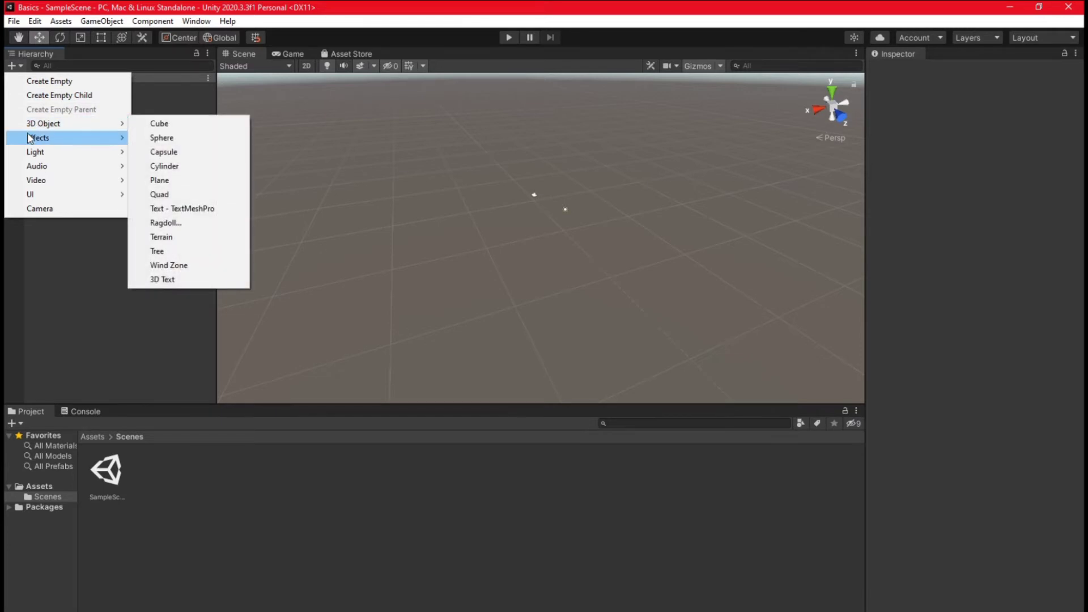
pyautogui.moveTo(29, 138)
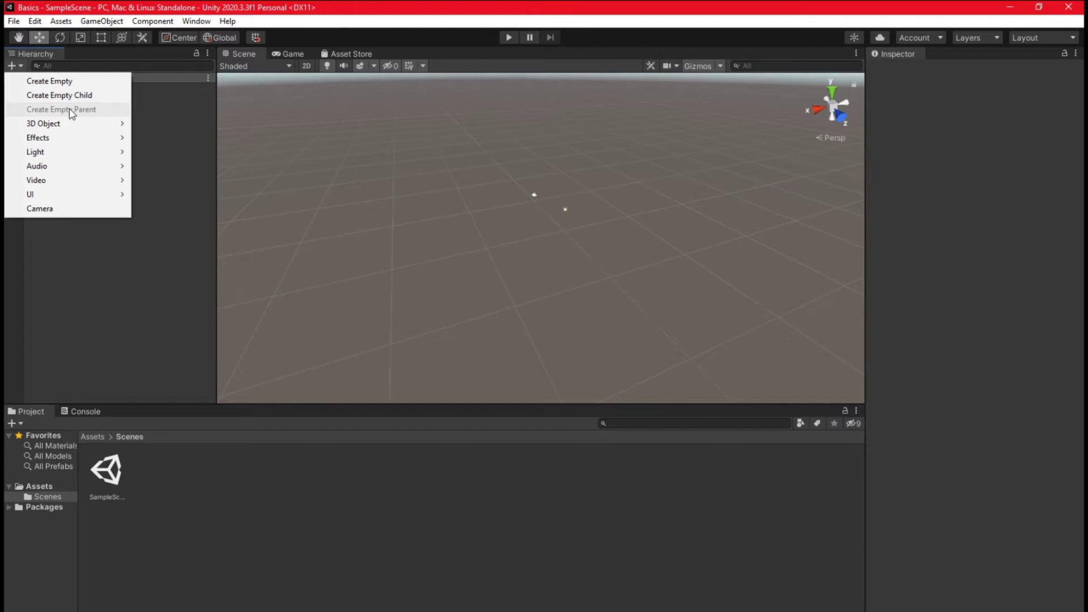
pyautogui.moveTo(73, 124)
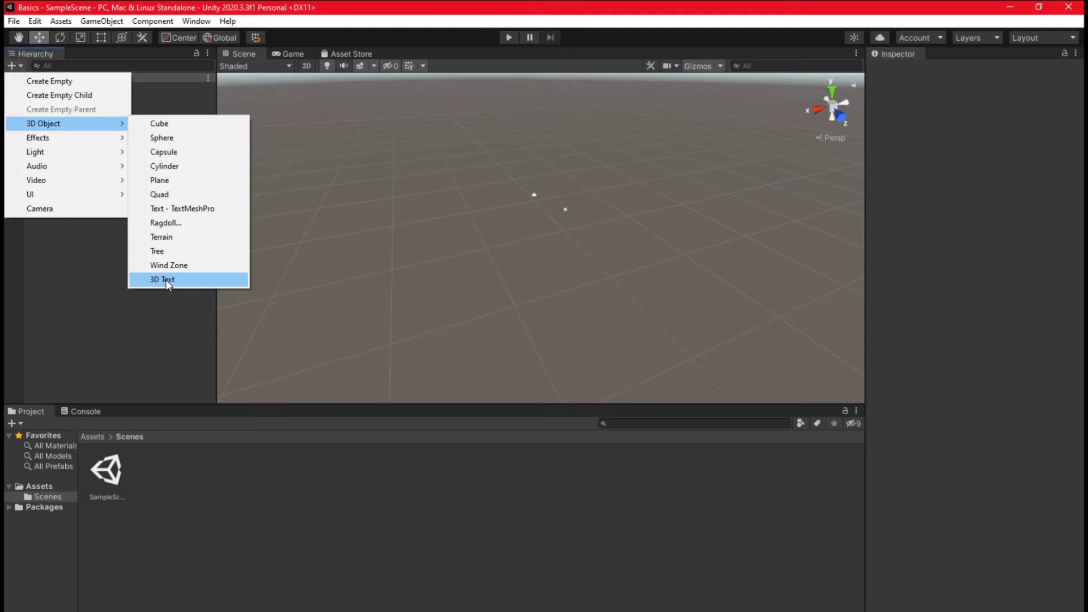
pyautogui.click(185, 130)
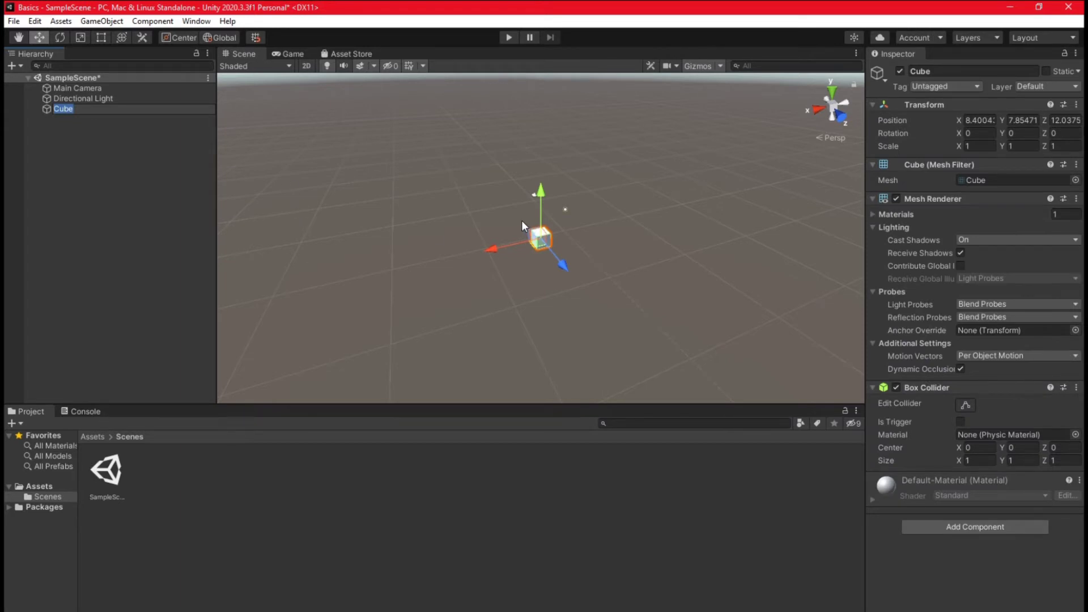
pyautogui.click(94, 120)
pyautogui.click(52, 108)
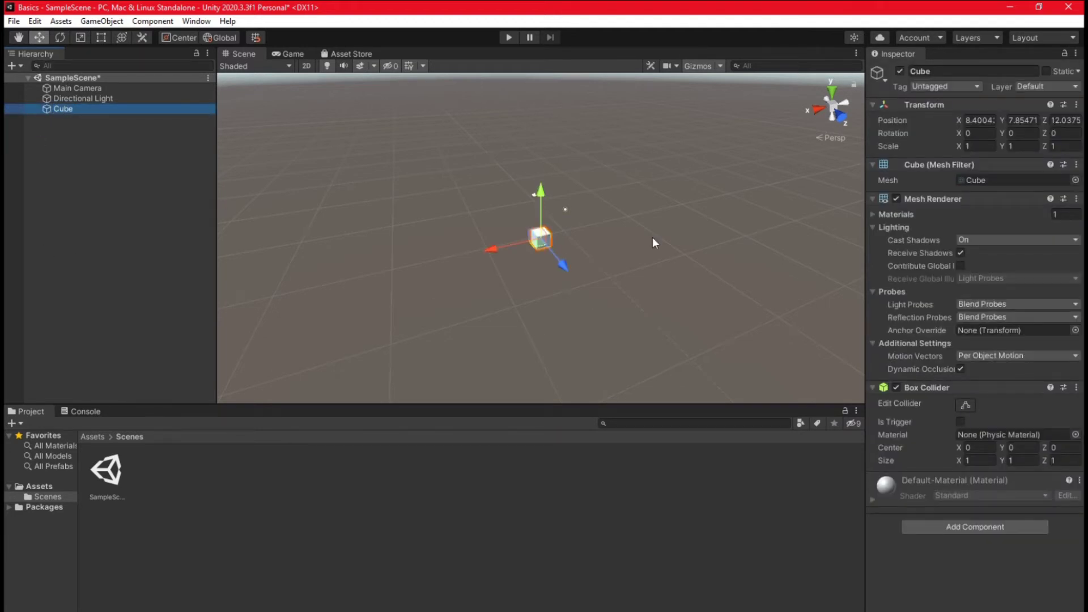
pyautogui.moveTo(491, 184); pyautogui.dragTo(525, 125, button='right')
pyautogui.moveTo(417, 159); pyautogui.dragTo(496, 199, button='right')
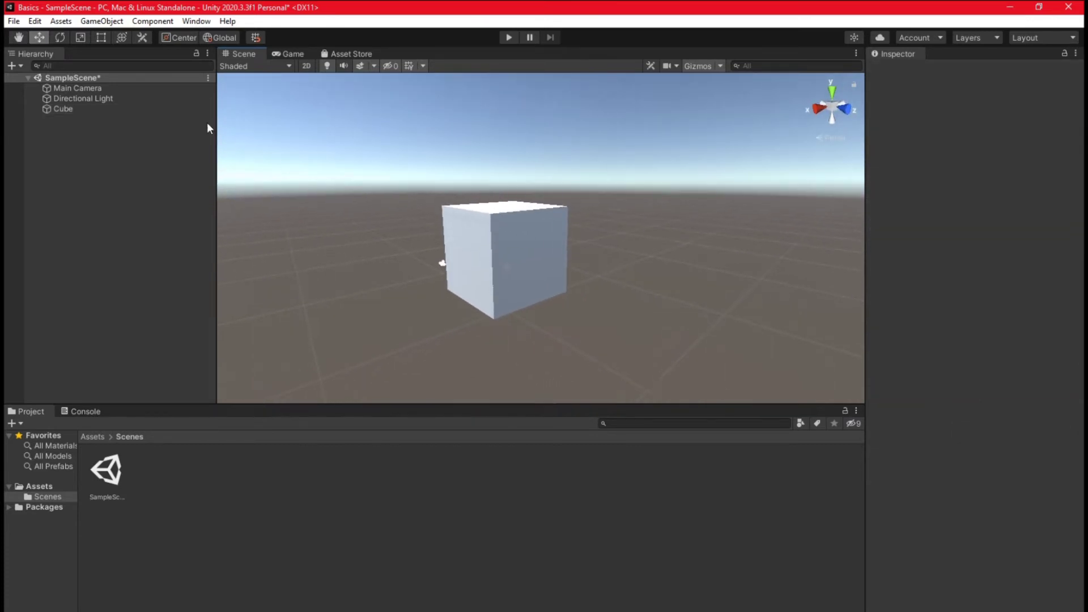
# Move the Directional Light beside the cube to about X 6.65, Z -3.82 and rotate it around Y to about -244.4.
pyautogui.click(80, 100)
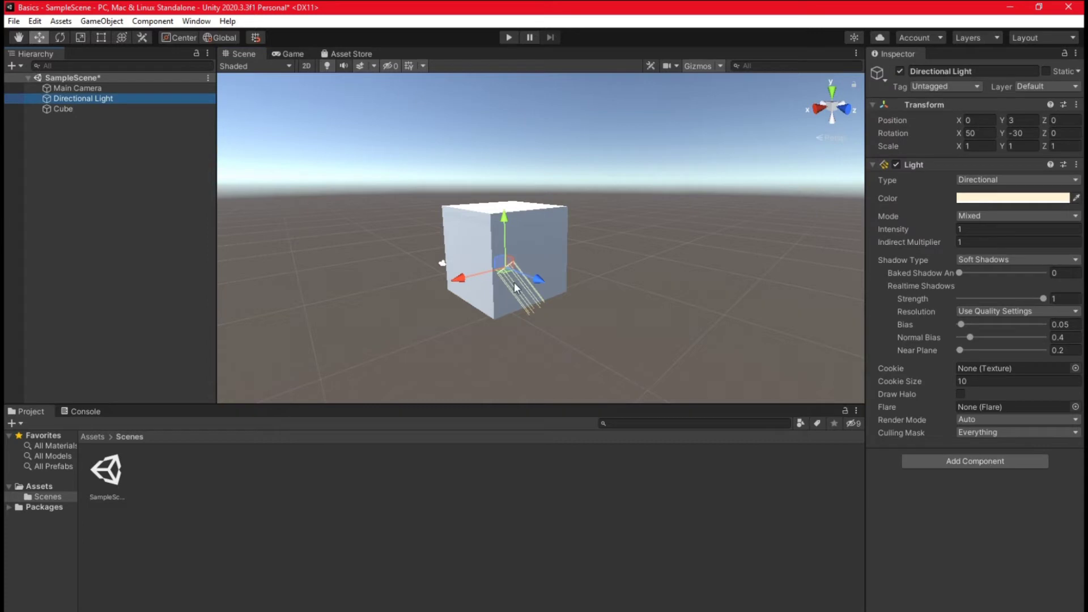
pyautogui.moveTo(506, 274); pyautogui.dragTo(384, 276)
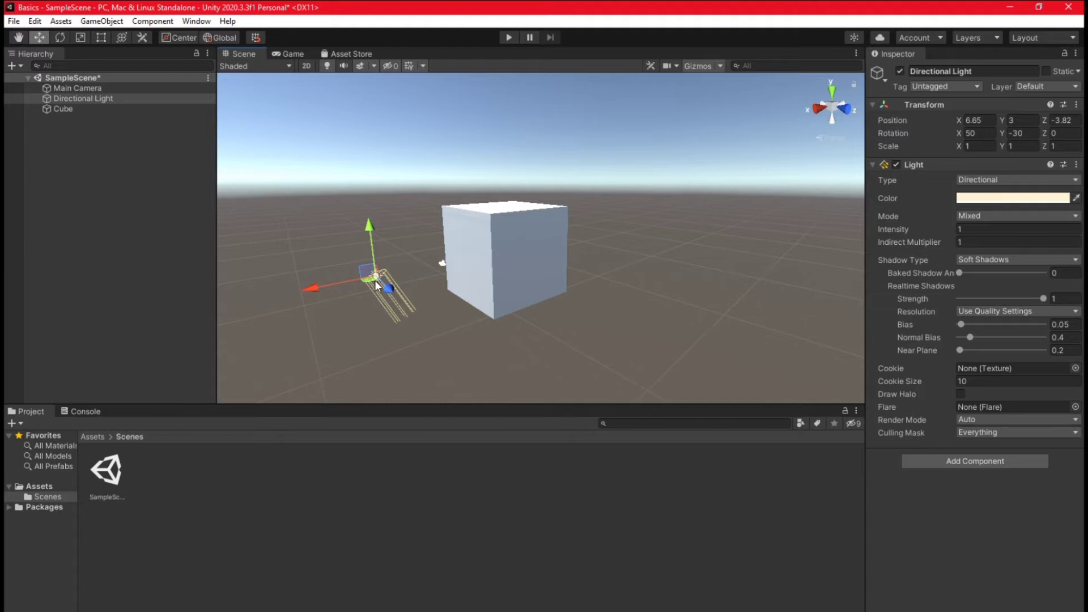
pyautogui.click(60, 37)
pyautogui.moveTo(345, 294); pyautogui.dragTo(452, 324)
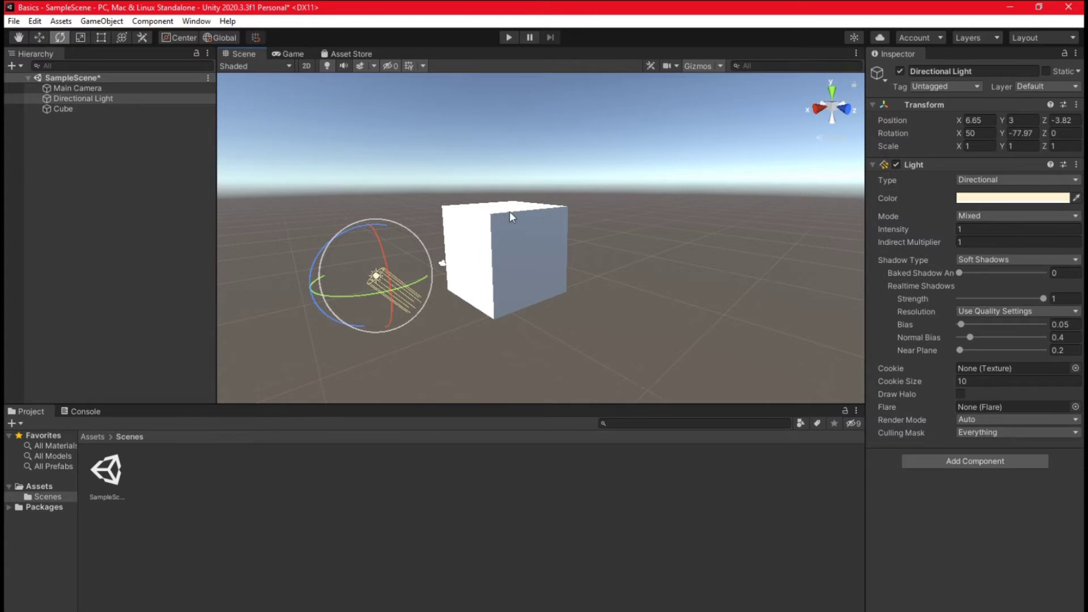
pyautogui.moveTo(414, 293)
pyautogui.mouseDown()
pyautogui.moveTo(598, 277)
pyautogui.moveTo(633, 262)
pyautogui.mouseUp()
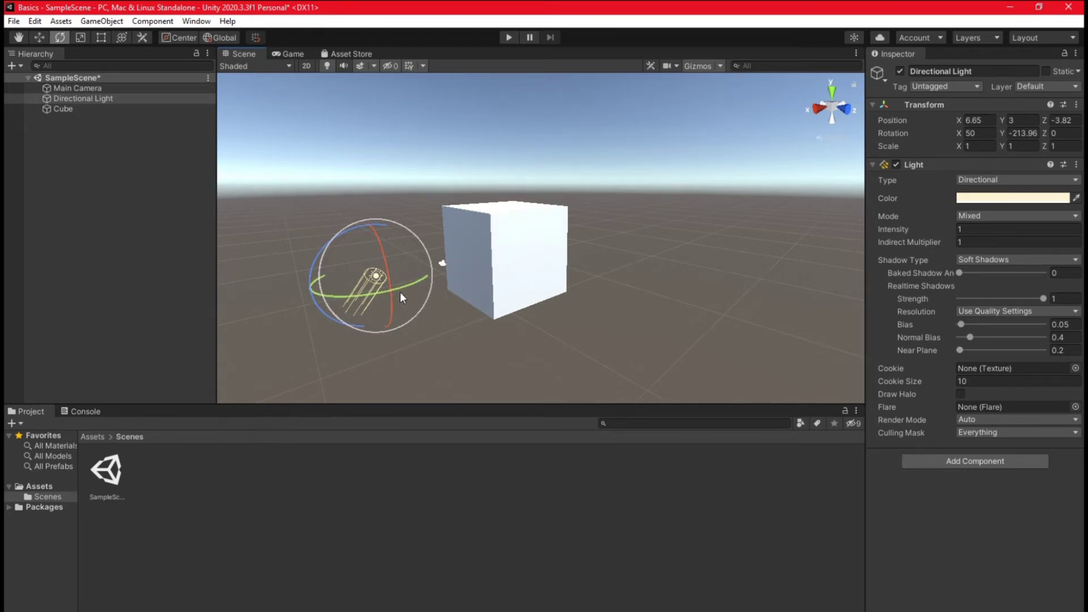
pyautogui.moveTo(402, 285)
pyautogui.mouseDown()
pyautogui.moveTo(132, 334)
pyautogui.moveTo(401, 335)
pyautogui.moveTo(512, 318)
pyautogui.moveTo(128, 359)
pyautogui.moveTo(406, 342)
pyautogui.moveTo(607, 311)
pyautogui.moveTo(372, 358)
pyautogui.moveTo(197, 368)
pyautogui.moveTo(480, 352)
pyautogui.moveTo(725, 172)
pyautogui.mouseUp()
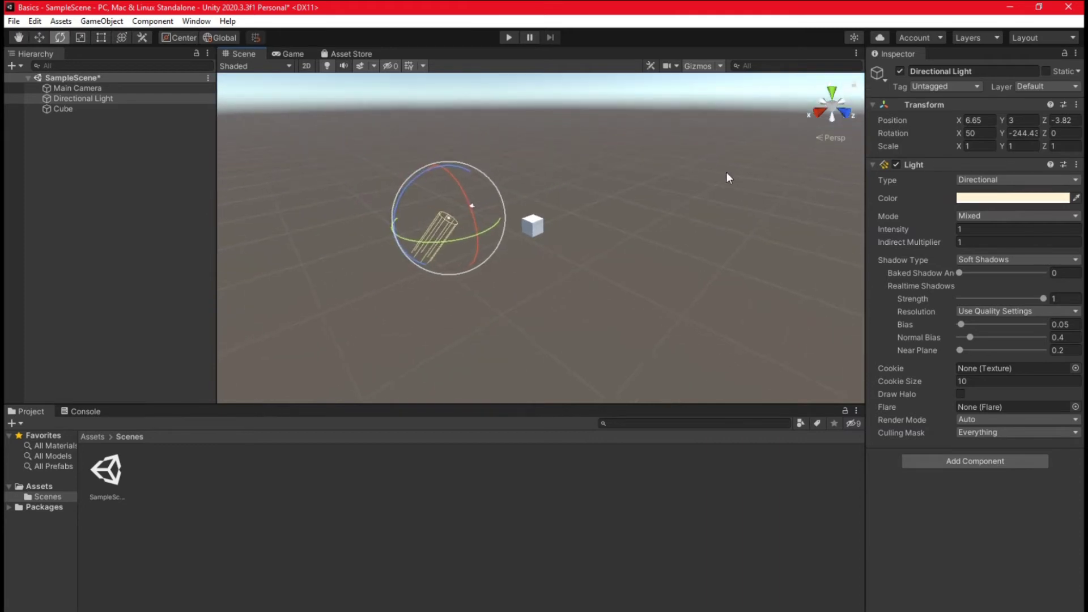
# Set the Main Camera's position to 0, 0, 0.
pyautogui.click(67, 90)
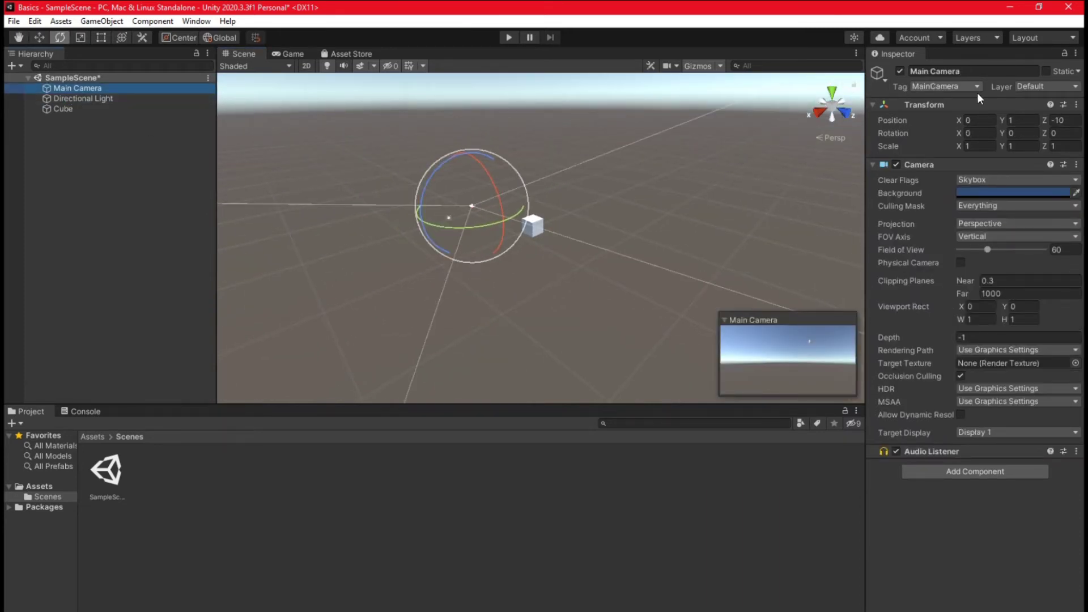
pyautogui.click(1020, 120)
pyautogui.write('0')
pyautogui.press('Tab')
pyautogui.write('0')
# Set the Cube's position to 0, 0, 0.
pyautogui.click(74, 111)
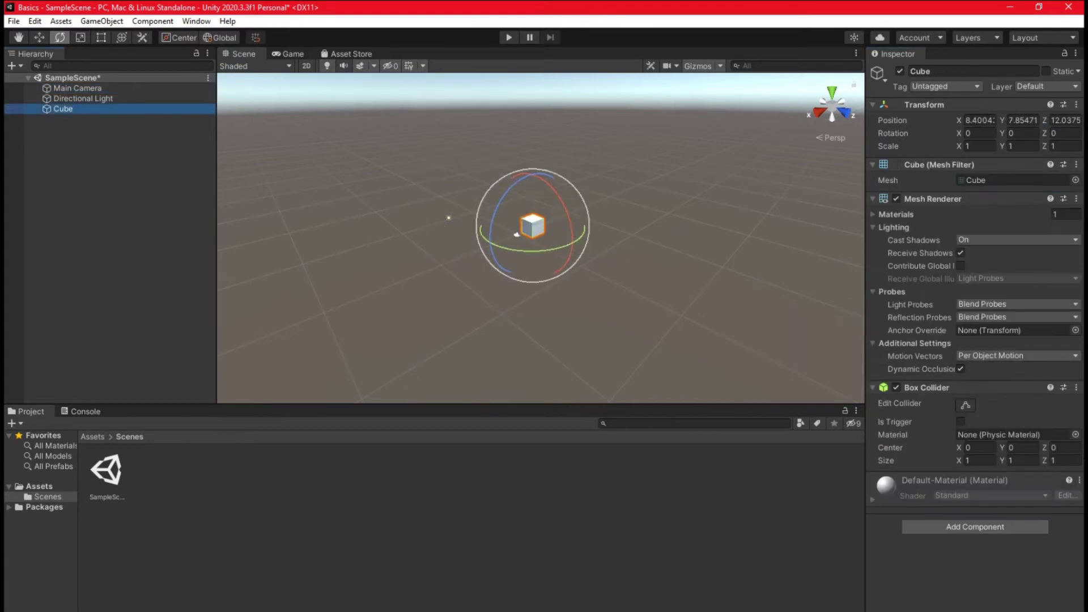
pyautogui.click(1038, 121)
pyautogui.write('0')
pyautogui.press('Tab')
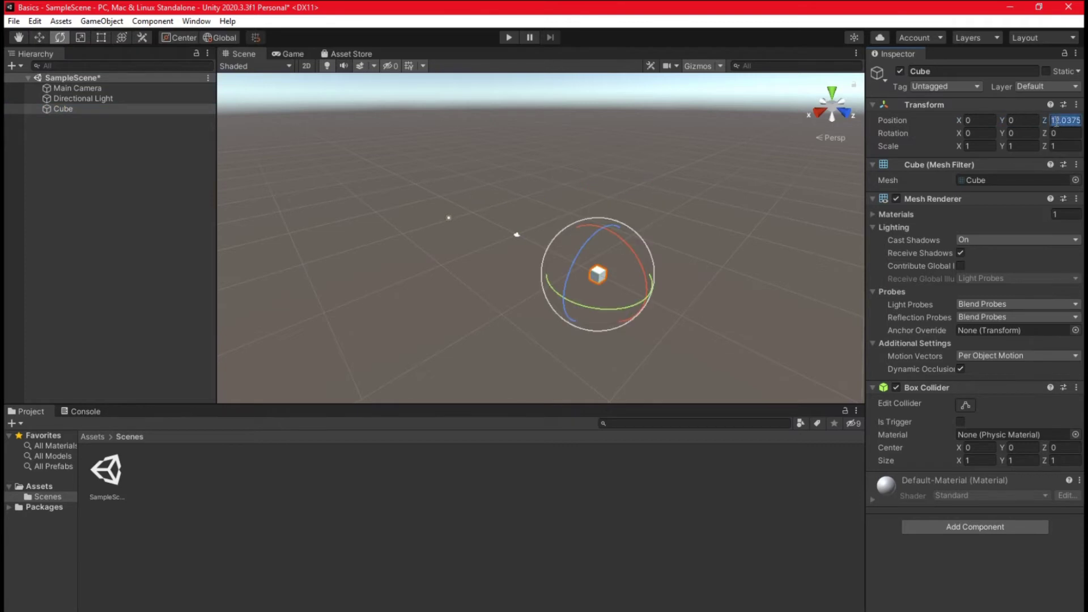
pyautogui.write('0')
# Move the Cube along the Z axis to about 4.3 and check it from the Main Camera in the Game view.
pyautogui.click(38, 38)
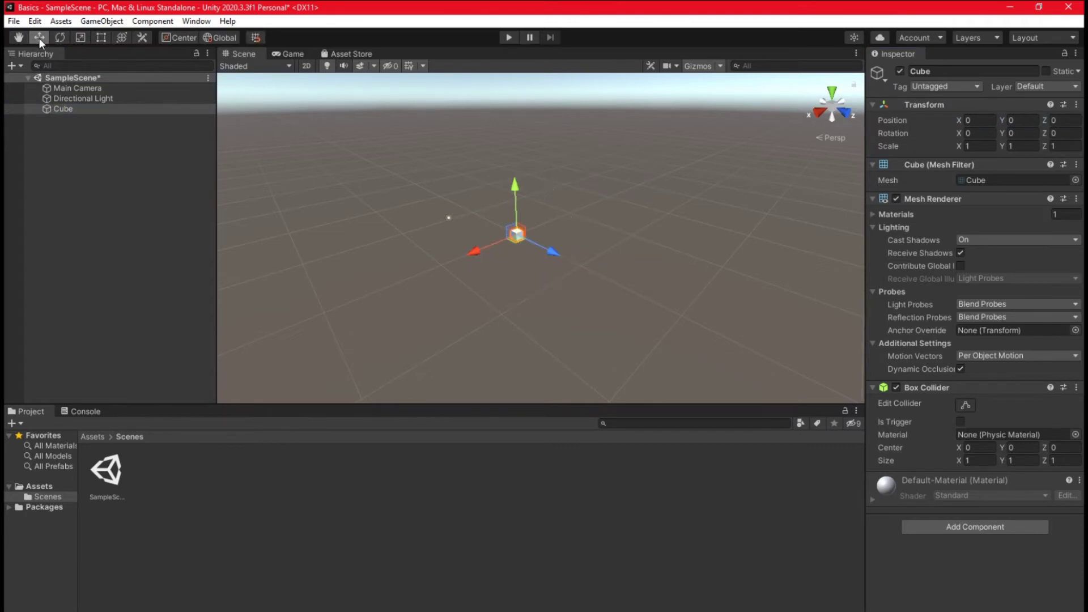
pyautogui.moveTo(545, 247); pyautogui.dragTo(570, 259)
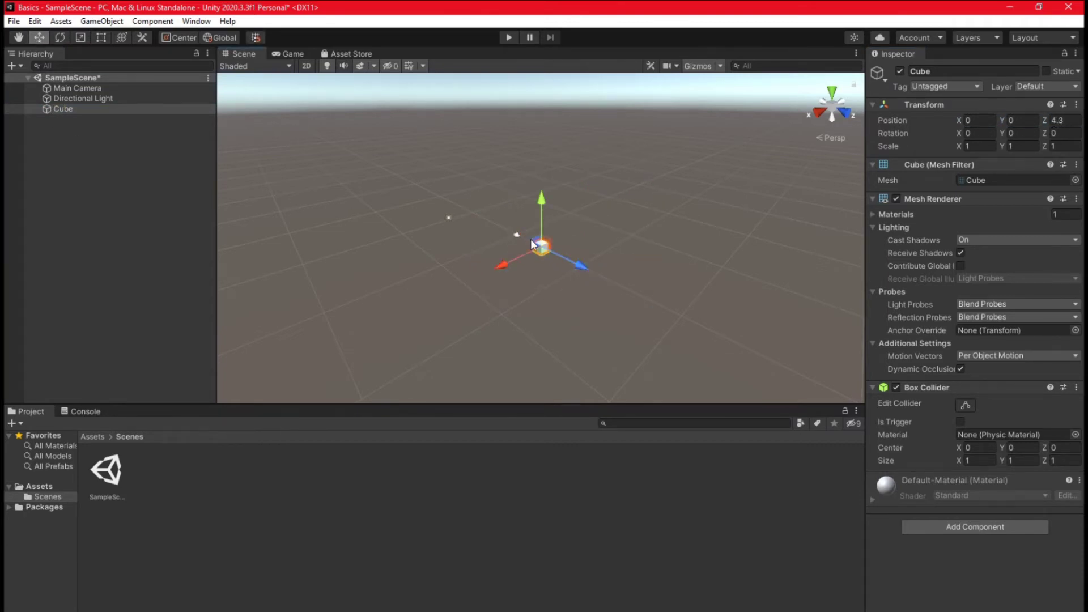
pyautogui.click(517, 235)
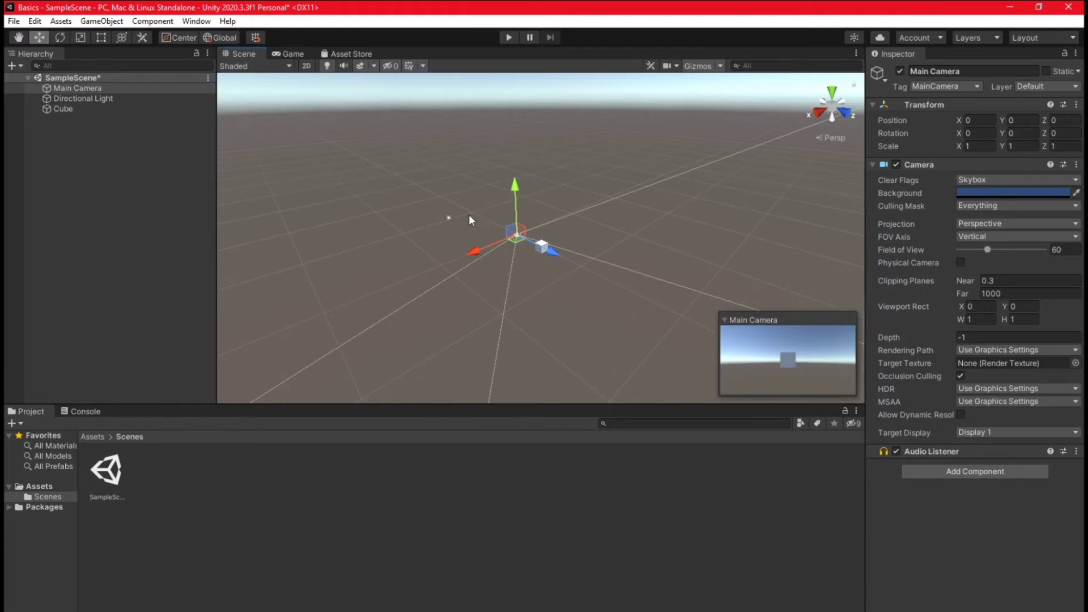
pyautogui.click(291, 53)
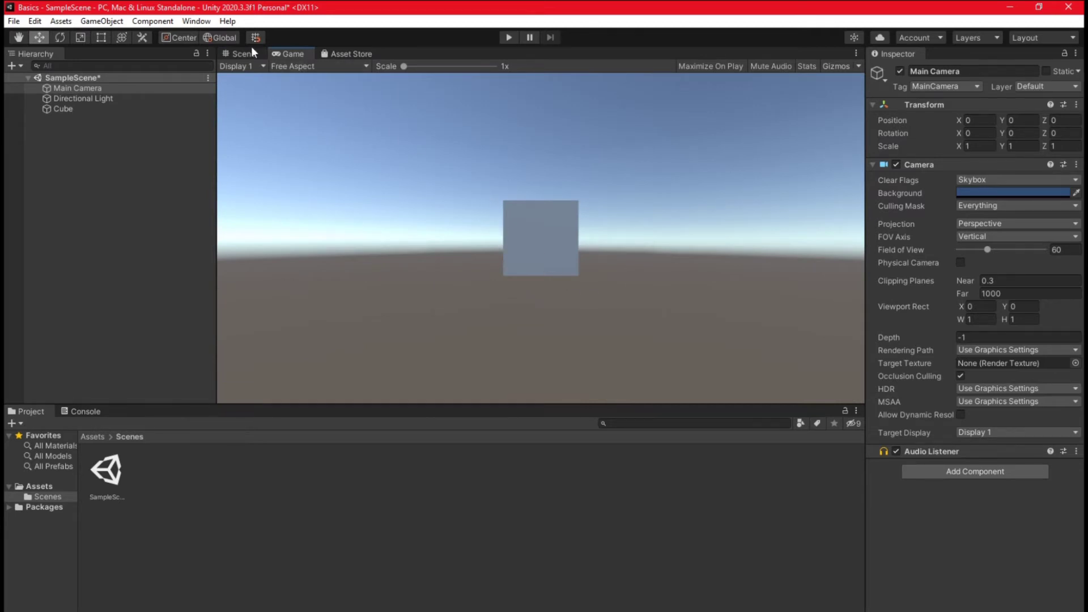
pyautogui.hotkey('ctrl', '1')
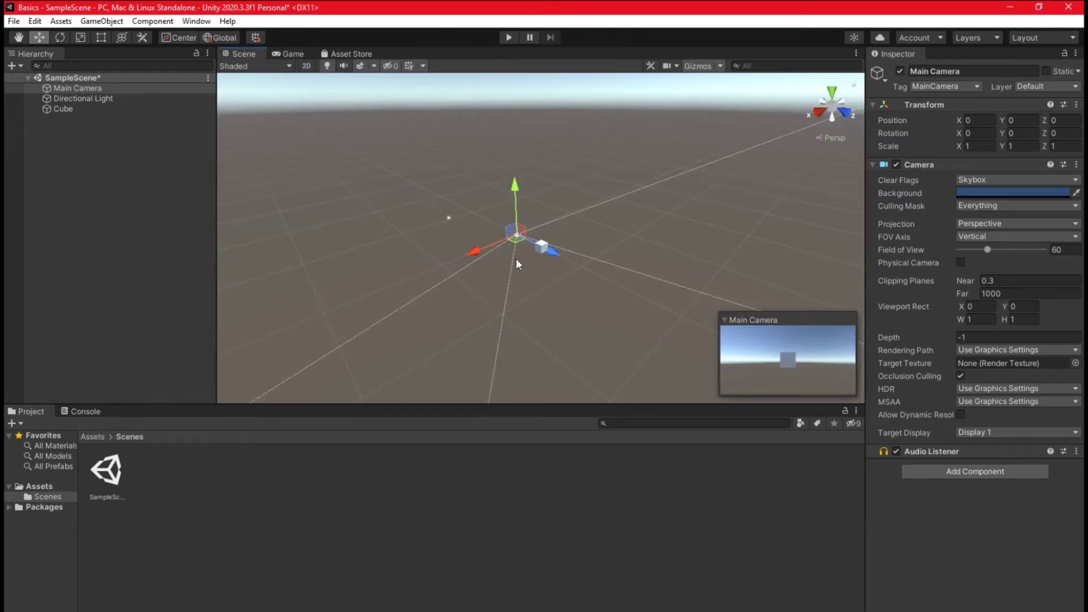
pyautogui.keyDown('alt'); pyautogui.moveTo(545, 313); pyautogui.dragTo(510, 298); pyautogui.keyUp('alt')
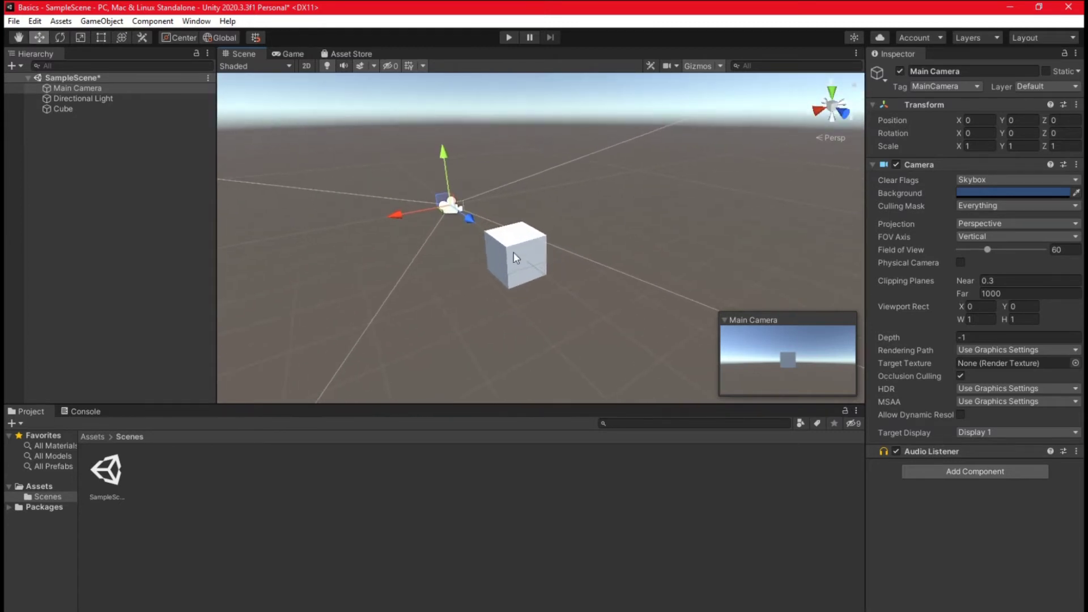
# Deactivate the Directional Light and inspect the cube's shading in the Game and Scene views.
pyautogui.click(65, 98)
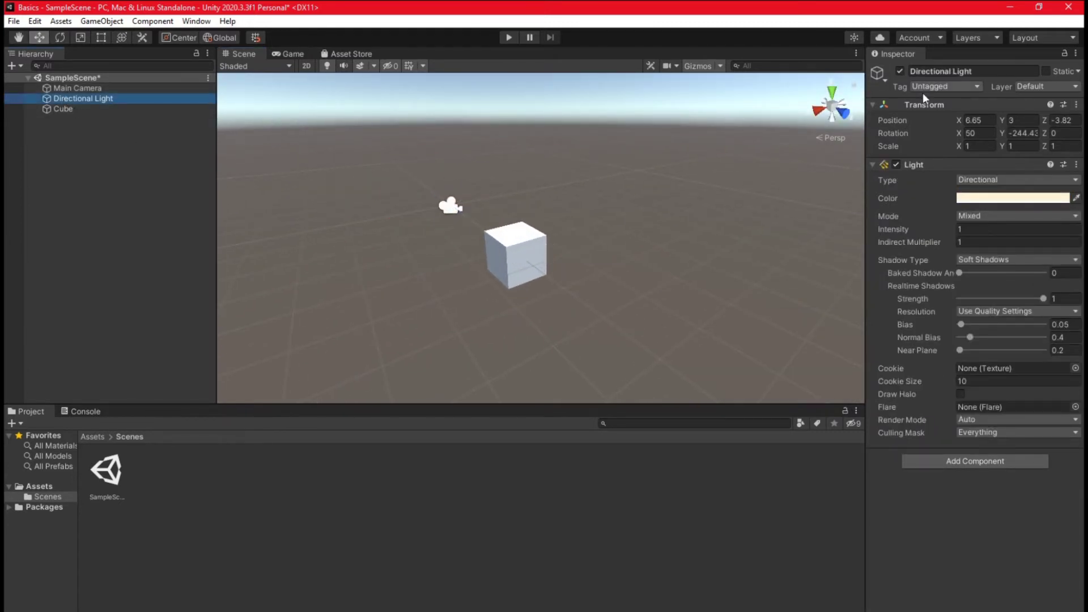
pyautogui.click(900, 72)
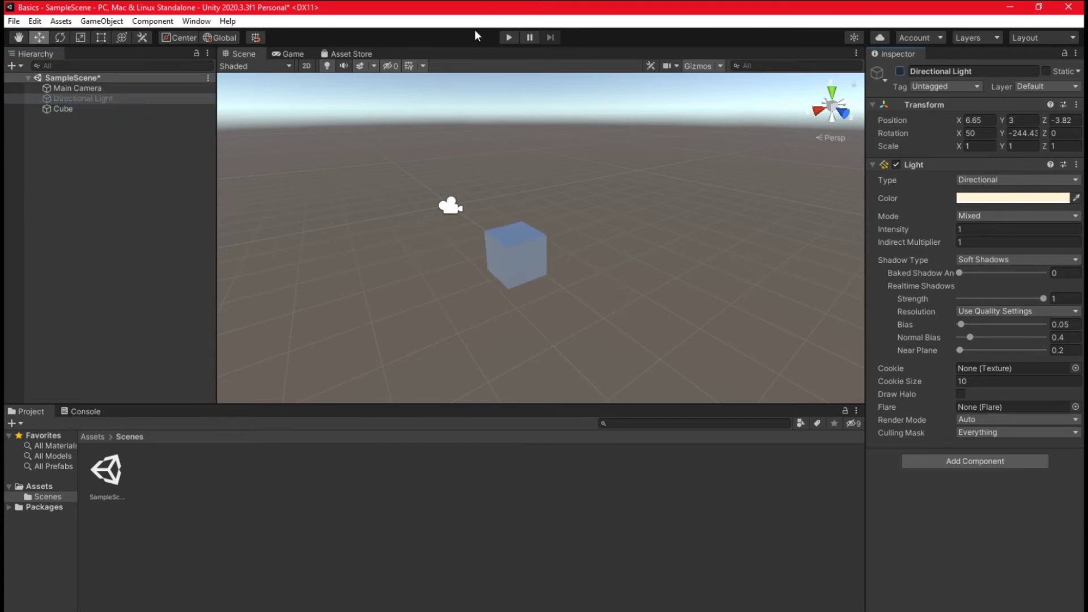
pyautogui.click(285, 53)
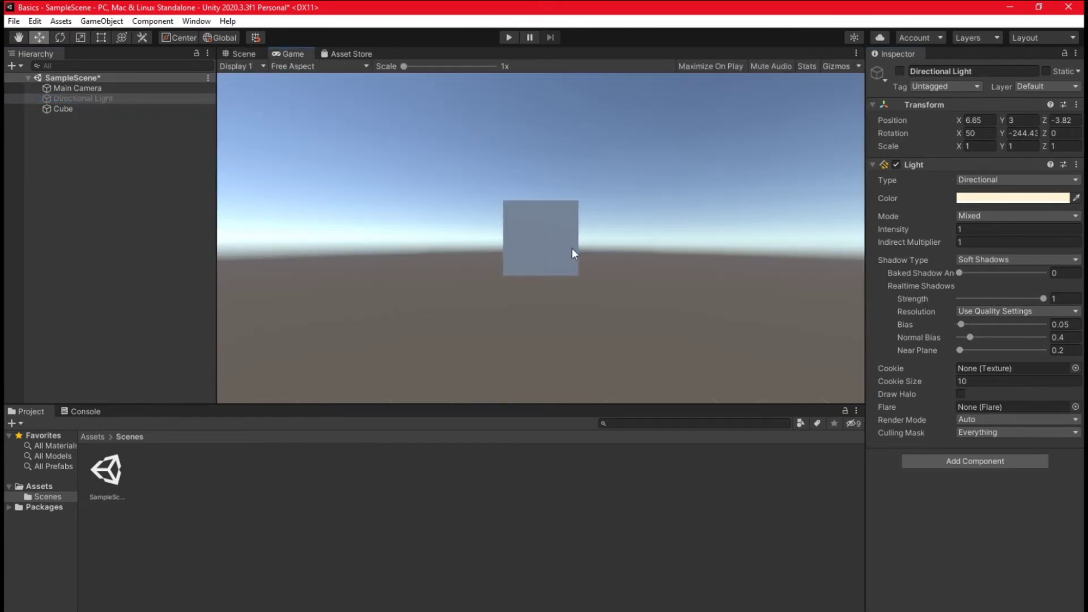
pyautogui.click(238, 54)
pyautogui.moveTo(474, 299); pyautogui.dragTo(322, 304, button='right')
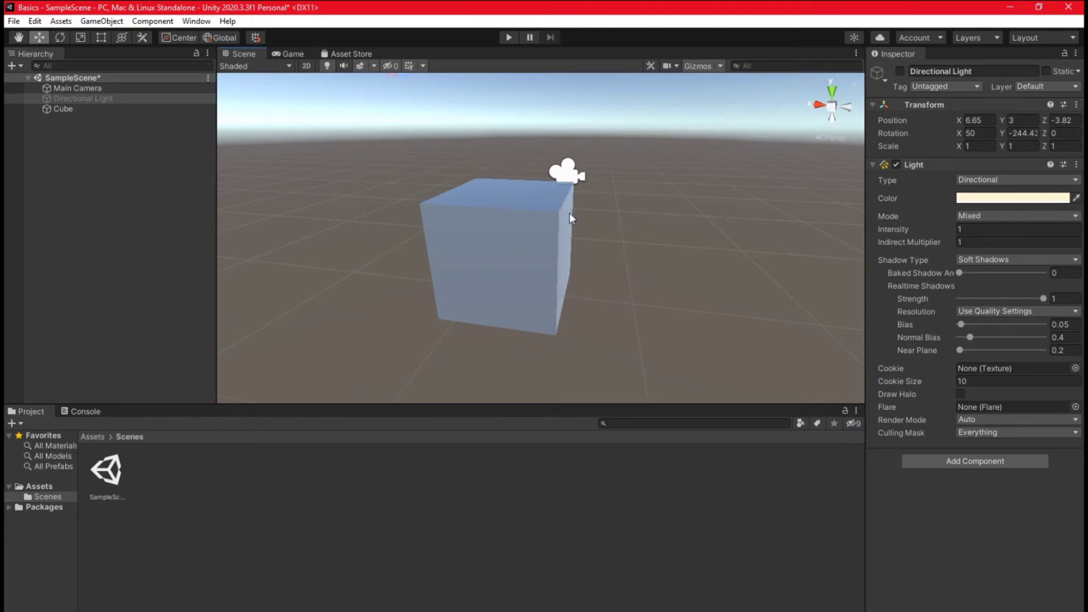
pyautogui.moveTo(558, 310); pyautogui.dragTo(532, 259, button='right')
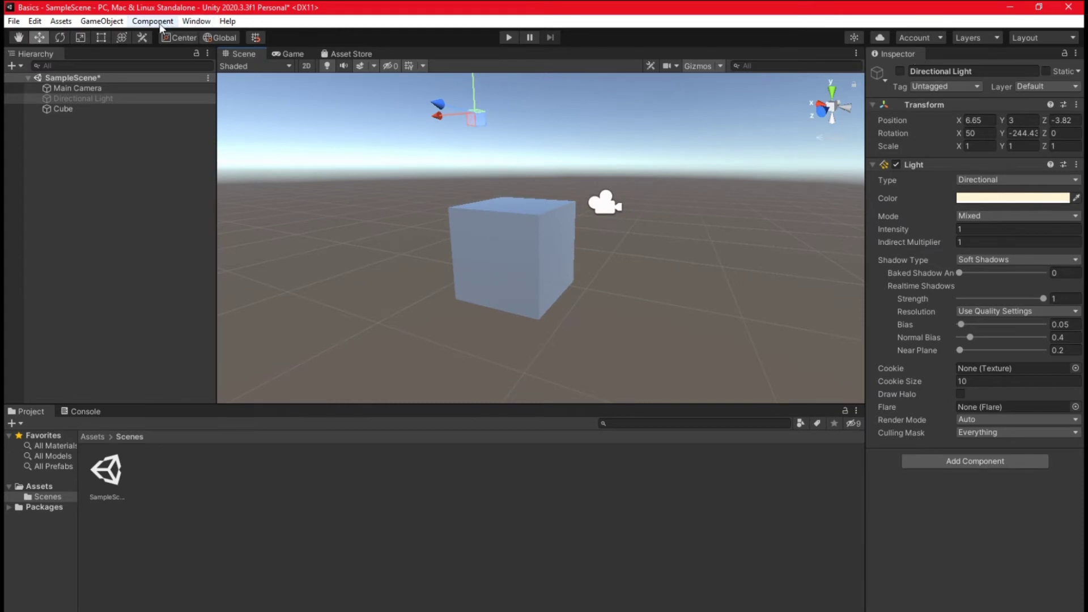
# Open the Lighting window, dock it beside the Inspector, and show its Environment settings.
pyautogui.click(197, 21)
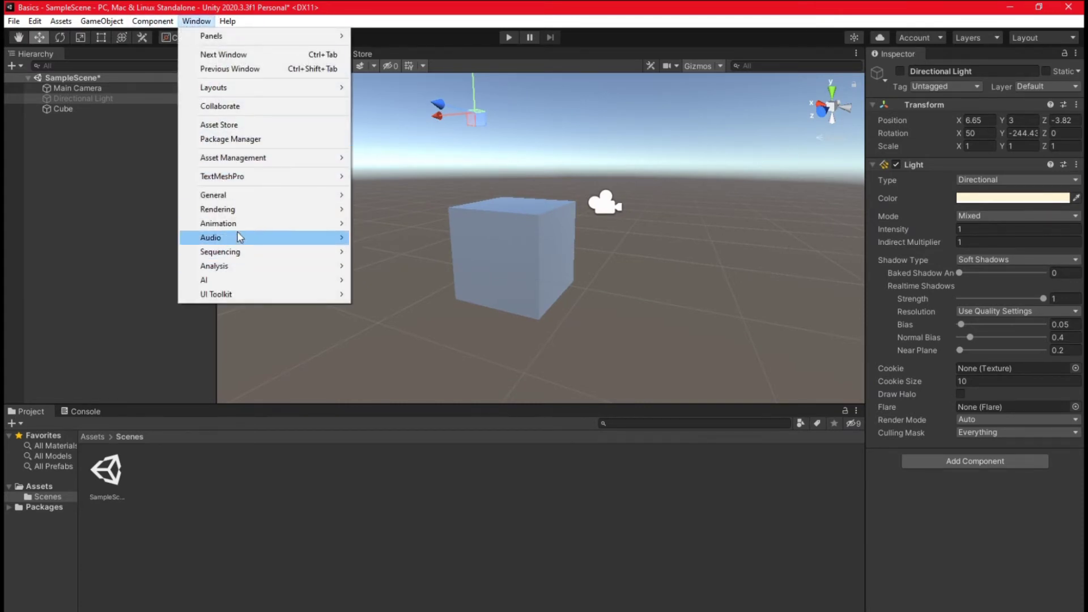
pyautogui.moveTo(245, 210)
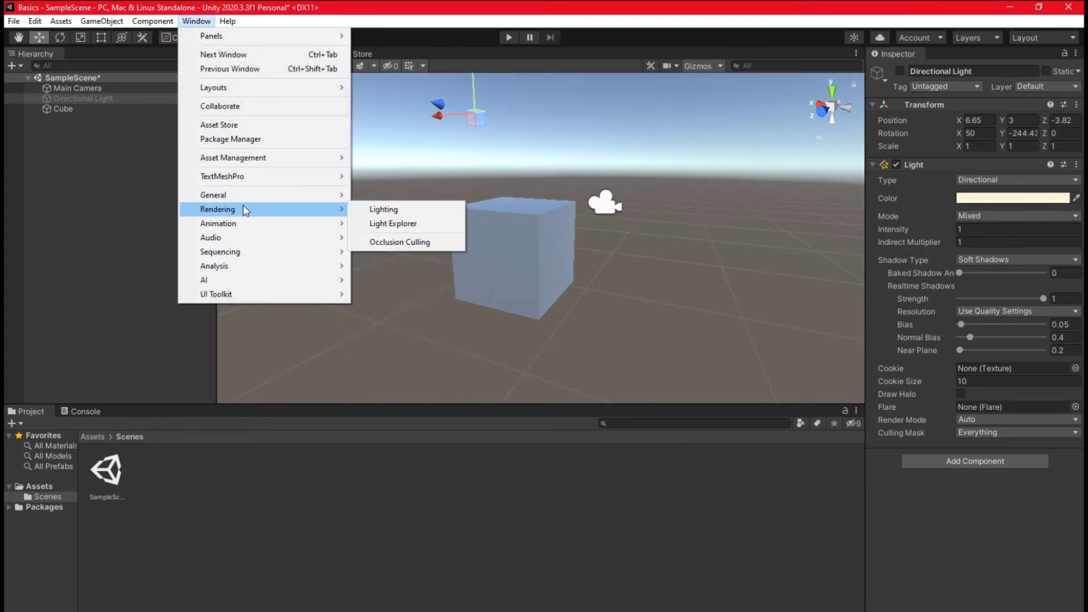
pyautogui.click(433, 208)
pyautogui.moveTo(504, 149); pyautogui.dragTo(960, 55)
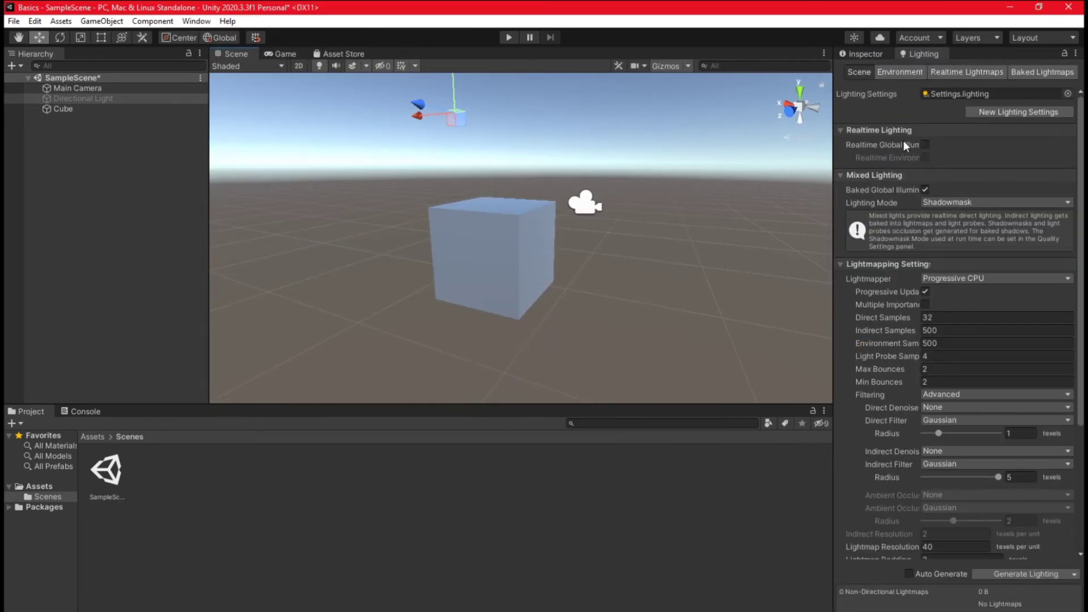
pyautogui.click(885, 73)
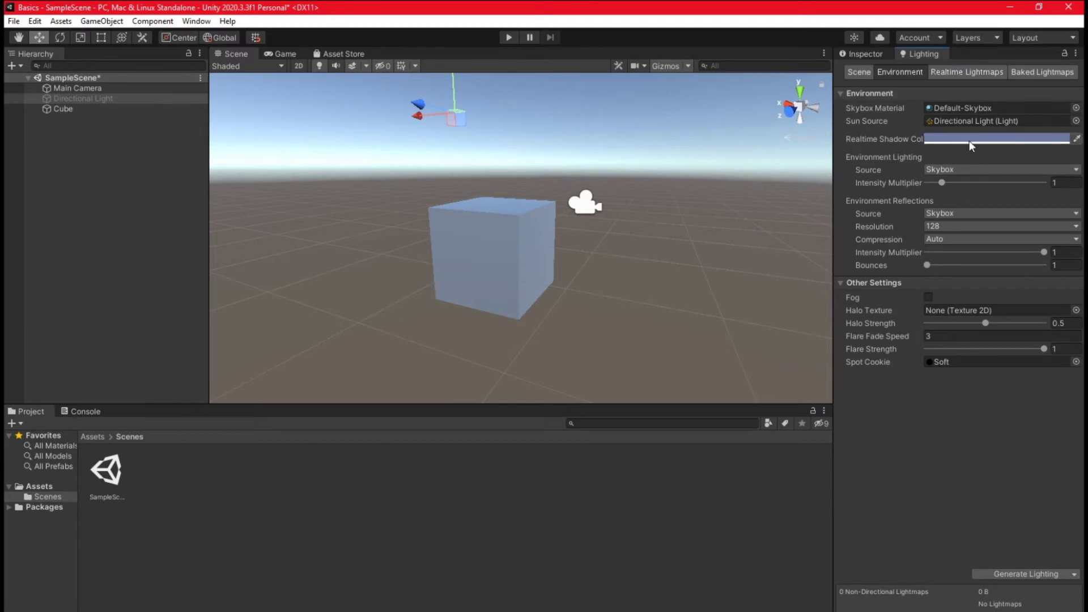
# Set the environment's Skybox Material to None and check the cube in the Game view.
pyautogui.click(960, 108)
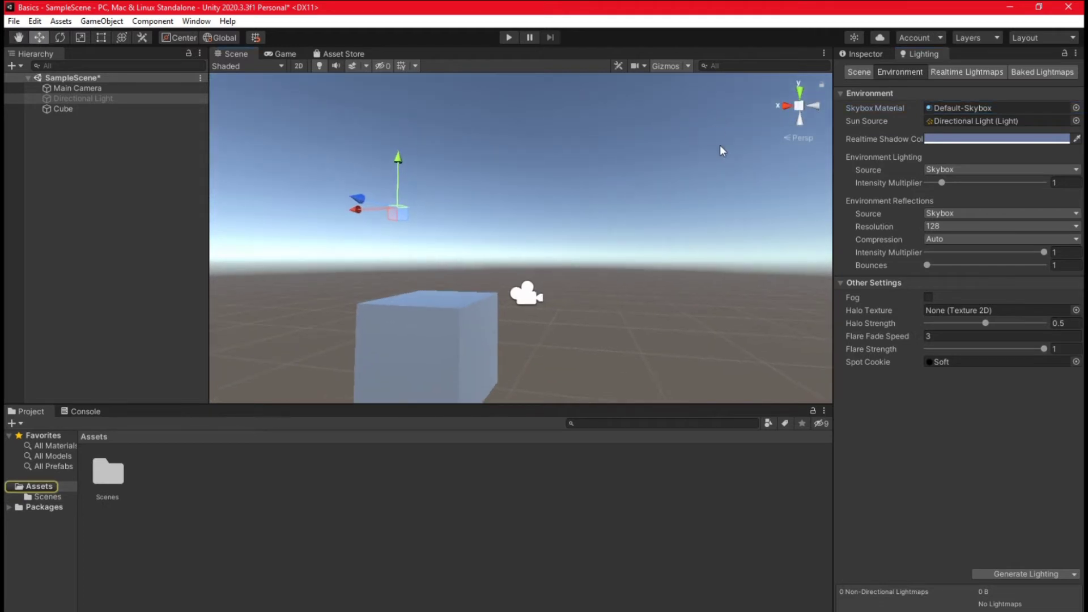
pyautogui.click(1076, 108)
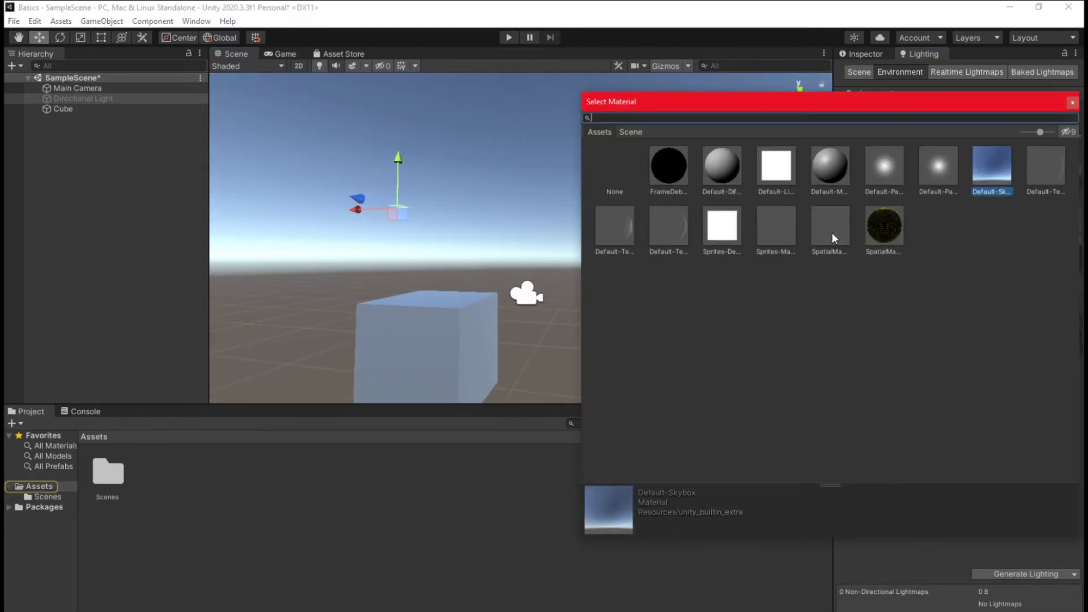
pyautogui.click(621, 166)
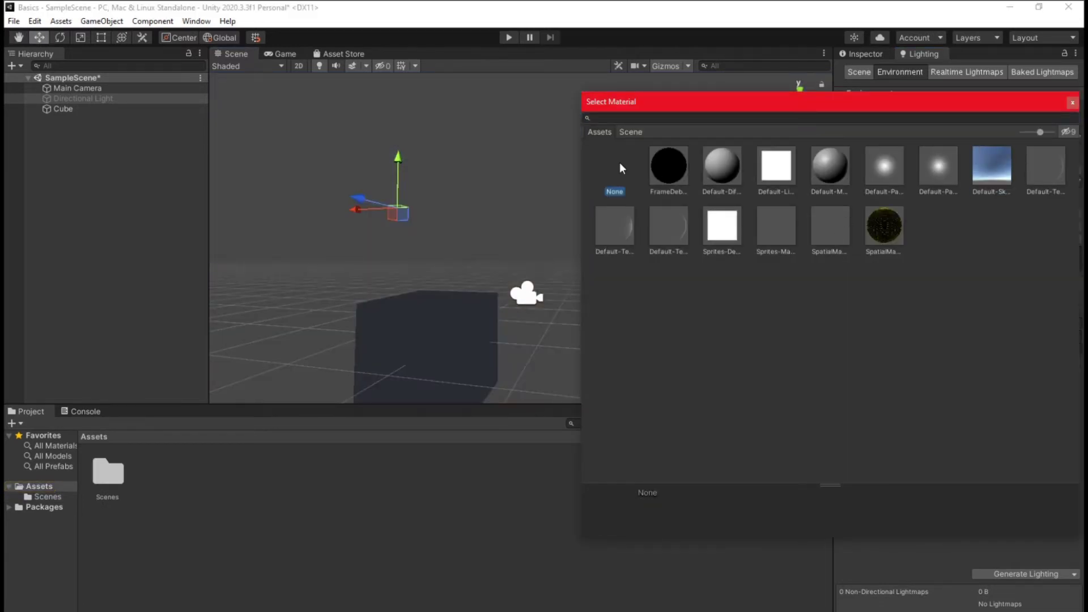
pyautogui.doubleClick(620, 162)
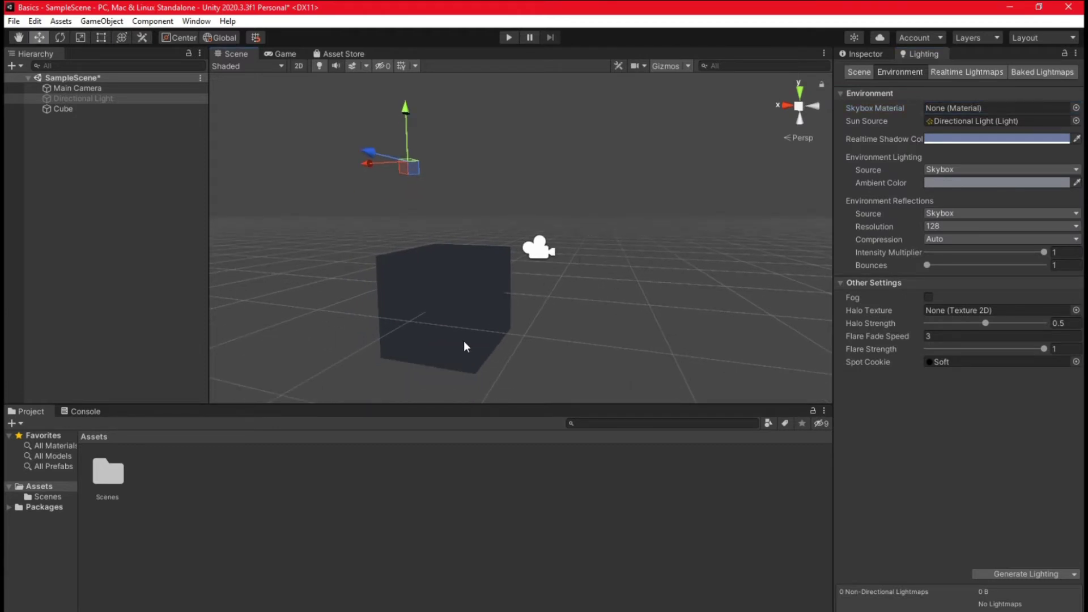
pyautogui.click(281, 53)
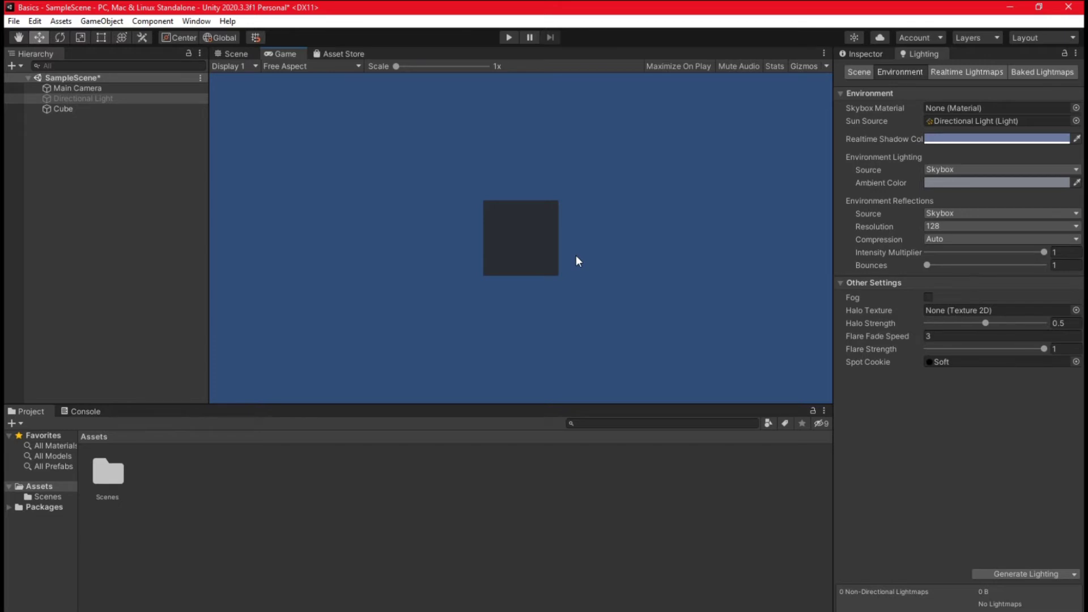
pyautogui.click(232, 54)
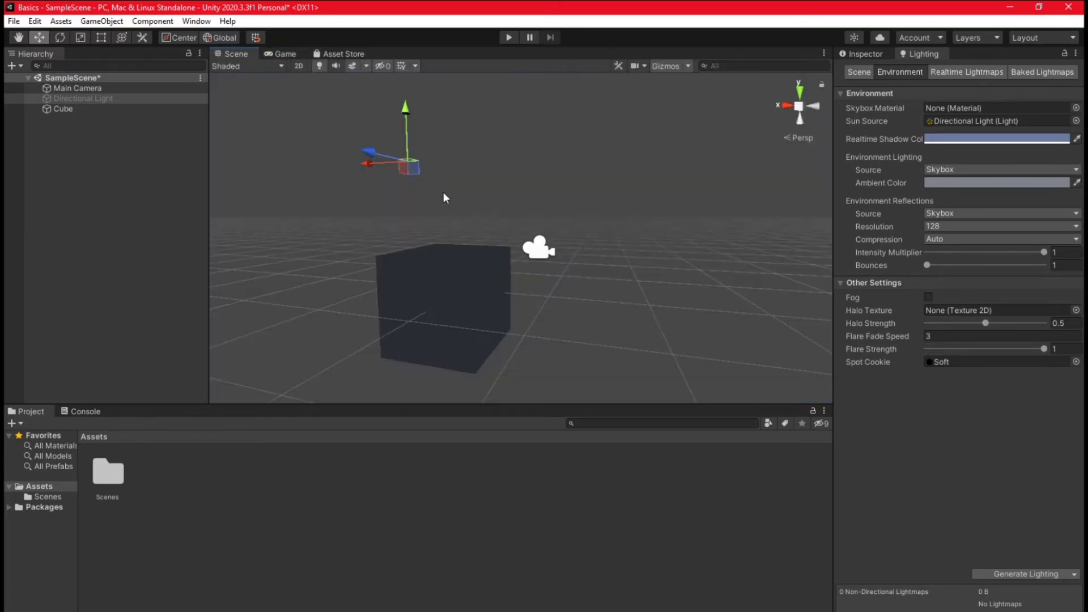
# Restore Default-Skybox as the Skybox Material and inspect the cube in the Game and Scene views.
pyautogui.click(1075, 108)
pyautogui.doubleClick(991, 161)
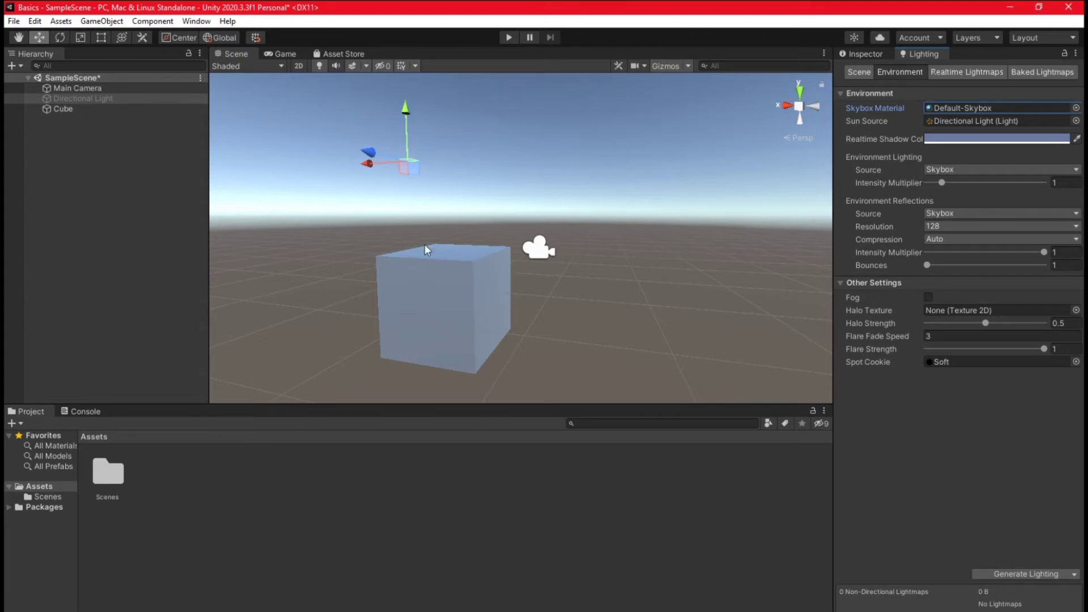
pyautogui.click(284, 55)
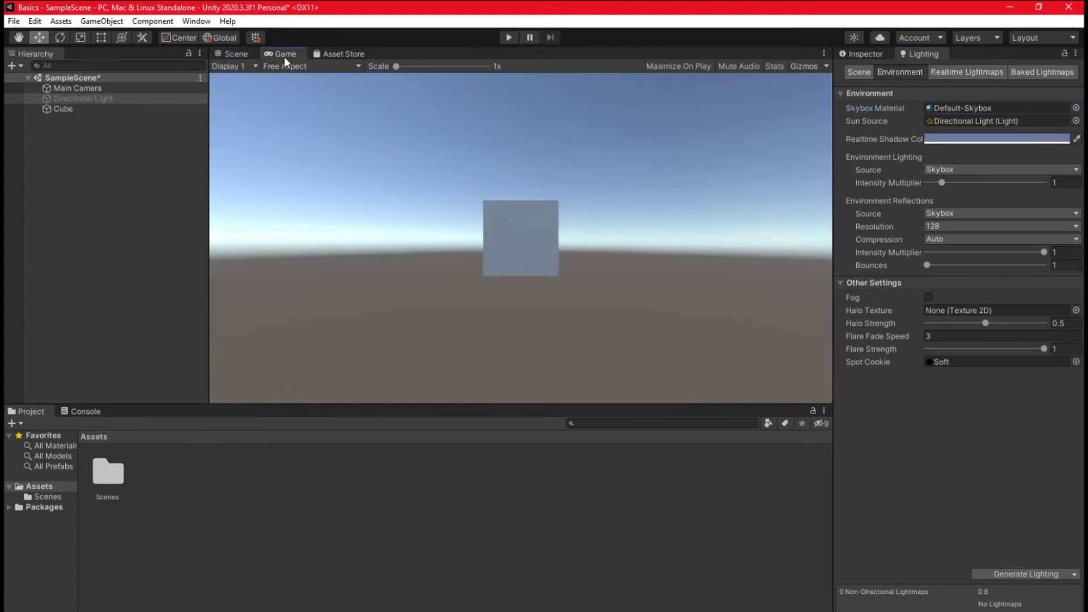
pyautogui.click(241, 52)
pyautogui.moveTo(420, 226); pyautogui.dragTo(505, 256, button='right')
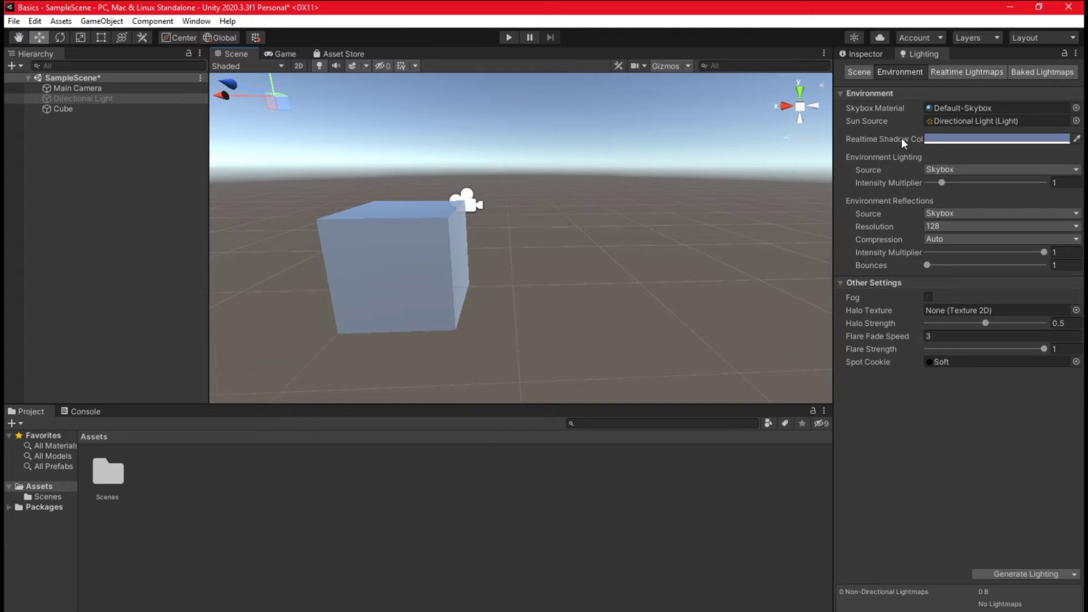
# Examine the Realtime Shadow Color in its colour picker, close it, and select the cube in the Scene view.
pyautogui.click(949, 140)
pyautogui.moveTo(1005, 233)
pyautogui.mouseDown()
pyautogui.moveTo(1005, 258)
pyautogui.moveTo(993, 234)
pyautogui.mouseUp()
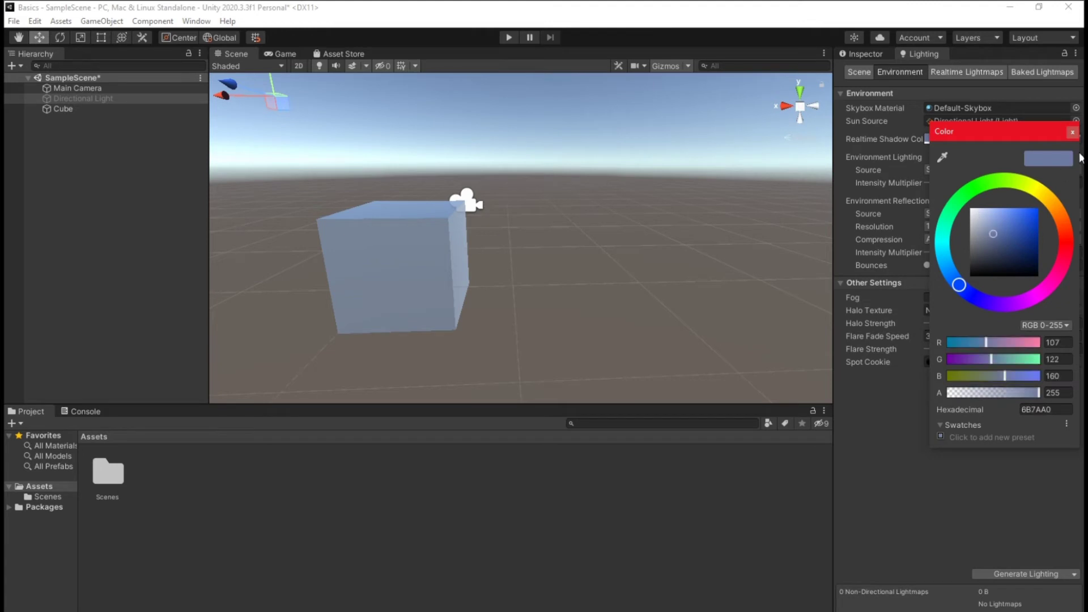
pyautogui.click(1072, 131)
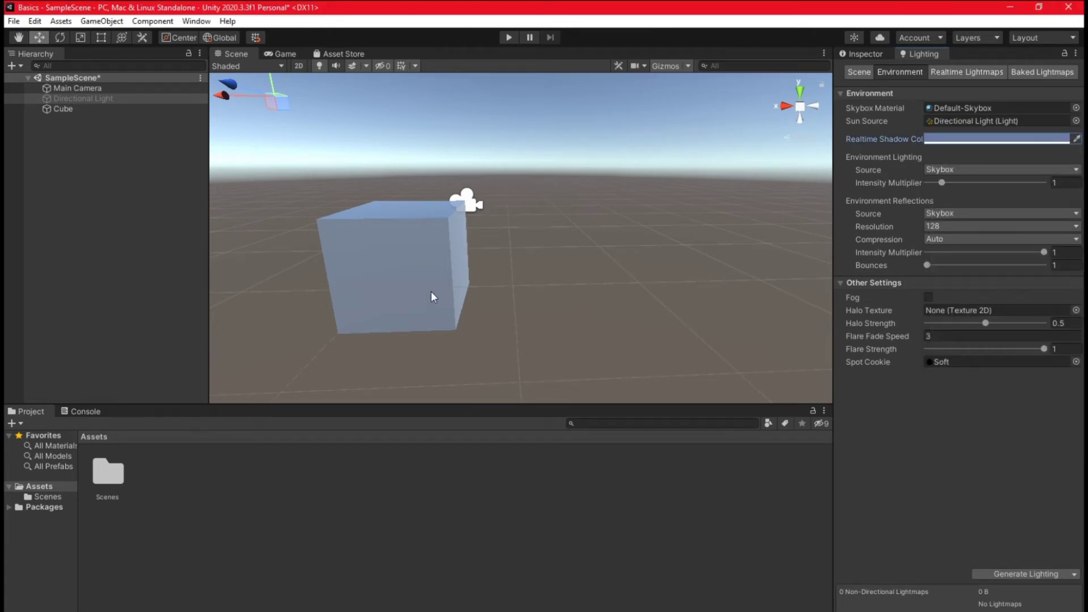
pyautogui.click(383, 222)
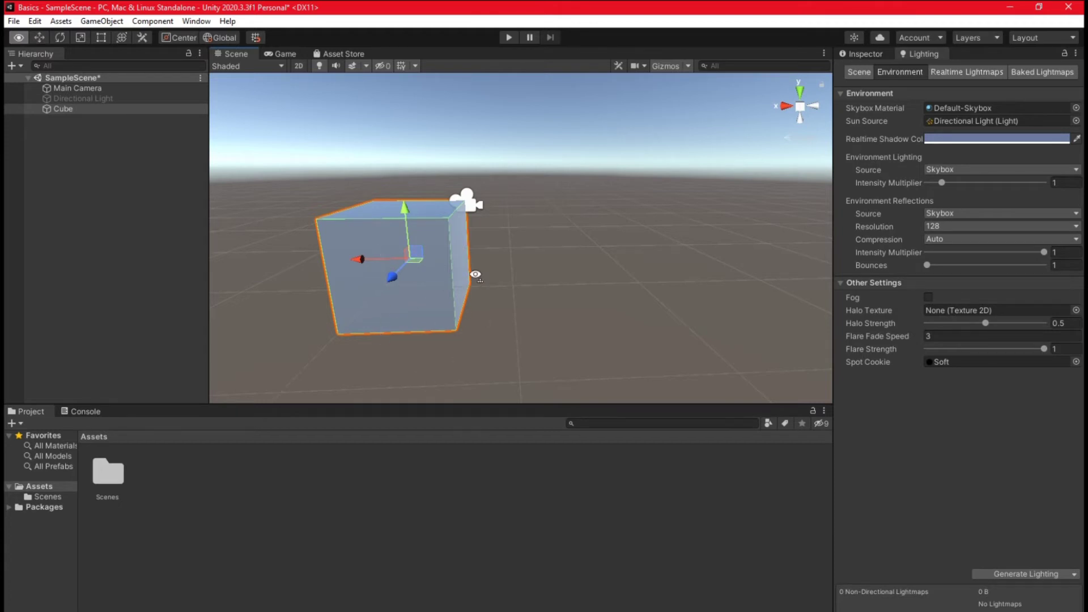
# Duplicate the selected cube and place the copy beside and slightly above the original in the Scene view.
pyautogui.press('f')
pyautogui.hotkey('ctrl', 'd')
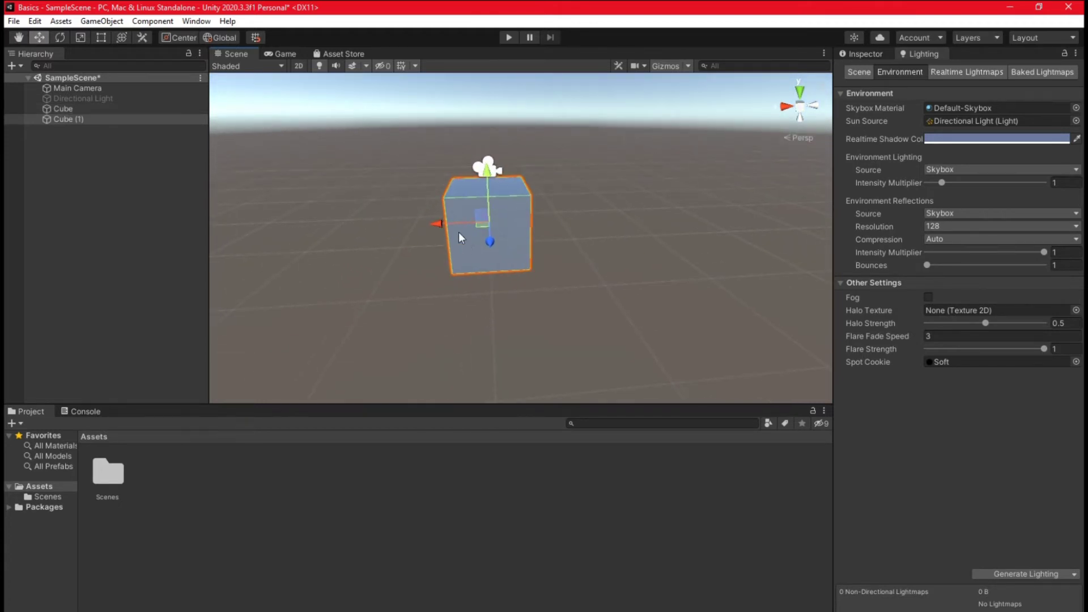
pyautogui.moveTo(441, 223); pyautogui.dragTo(491, 243)
pyautogui.moveTo(433, 197); pyautogui.dragTo(433, 150)
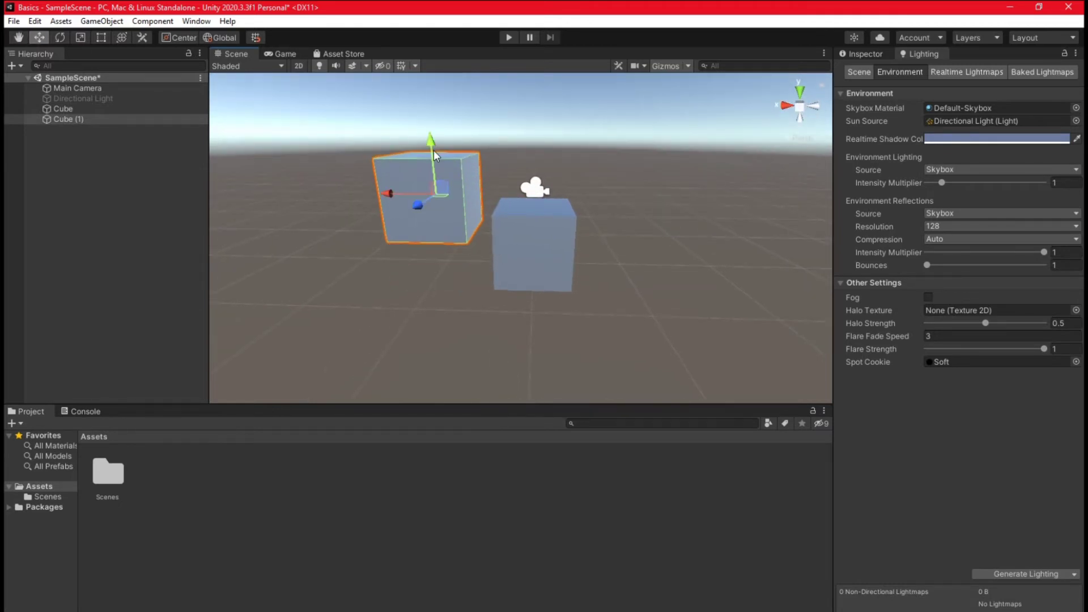
# Select the Directional Light and enable it in the Inspector.
pyautogui.click(131, 98)
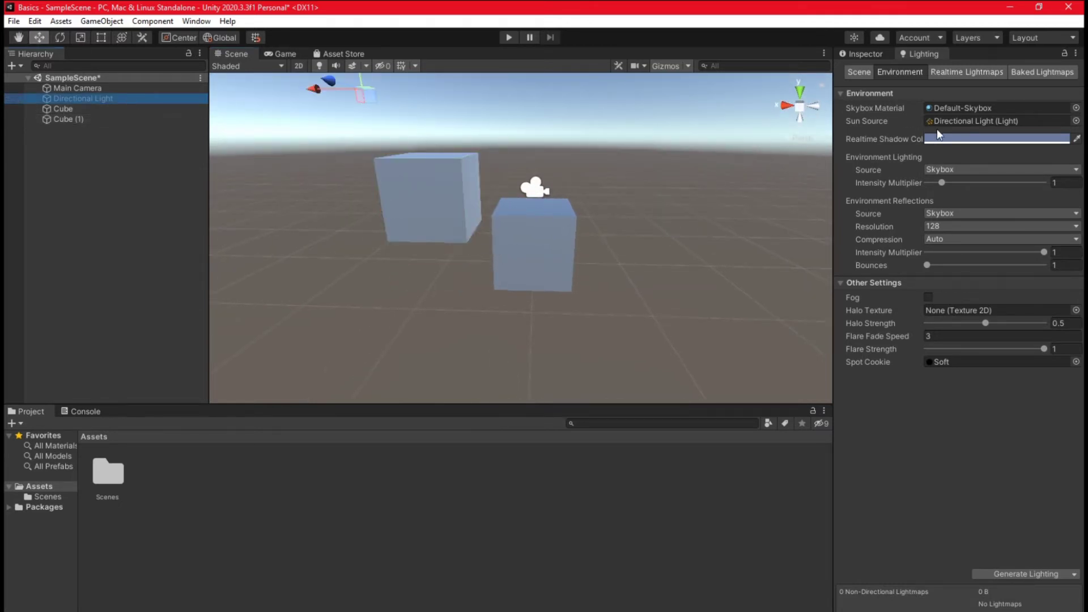
pyautogui.moveTo(858, 142)
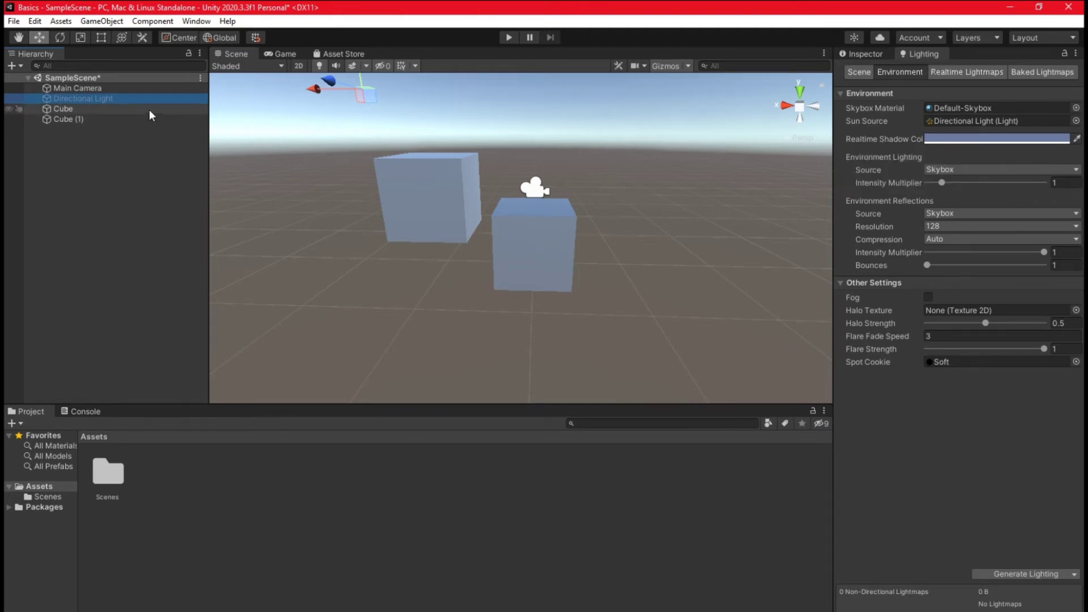
pyautogui.click(865, 53)
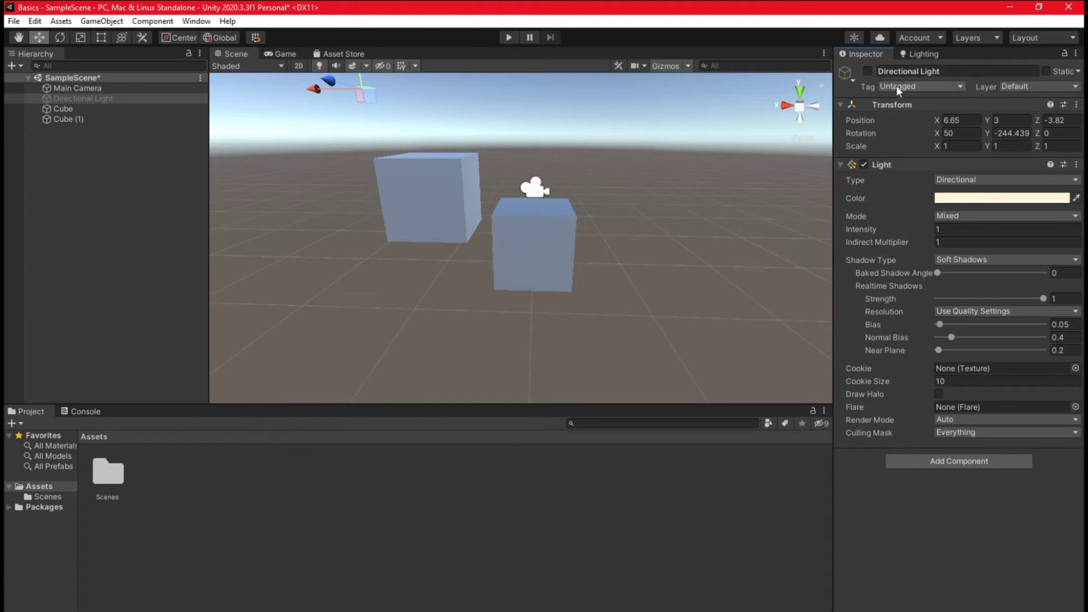
pyautogui.click(868, 71)
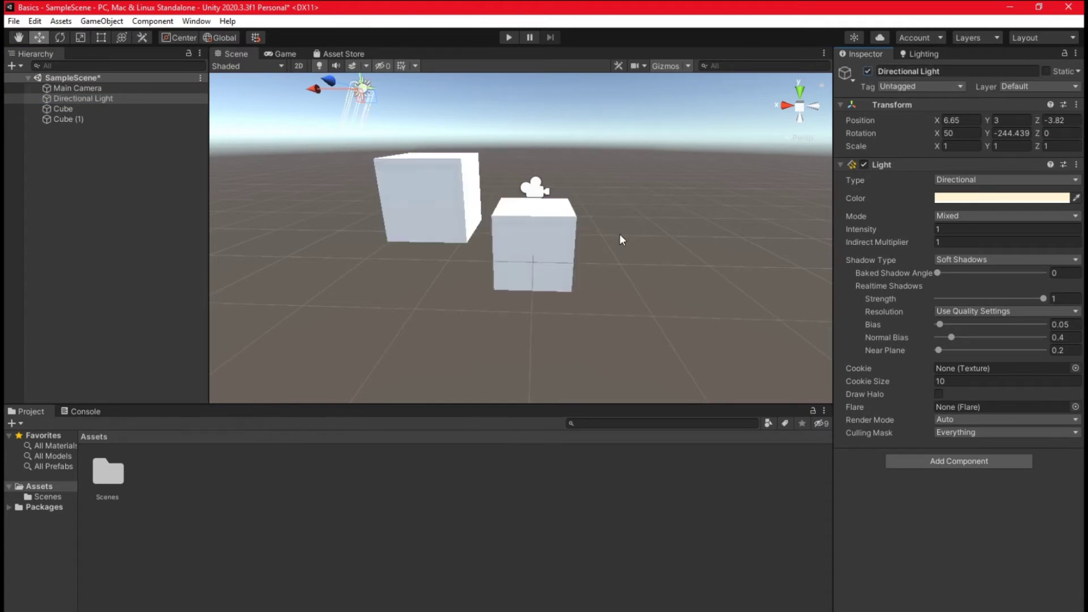
# Move the duplicate cube to about X 1.317, Y 0.647, Z 4.3 so it casts a shadow on the original cube.
pyautogui.keyDown('alt'); pyautogui.moveTo(533, 240); pyautogui.dragTo(737, 133); pyautogui.keyUp('alt')
pyautogui.click(526, 266)
pyautogui.press('w')
pyautogui.click(590, 132)
pyautogui.keyDown('alt'); pyautogui.moveTo(522, 213); pyautogui.dragTo(612, 227); pyautogui.keyUp('alt')
pyautogui.click(557, 291)
pyautogui.moveTo(557, 291); pyautogui.dragTo(644, 132)
pyautogui.click(645, 120)
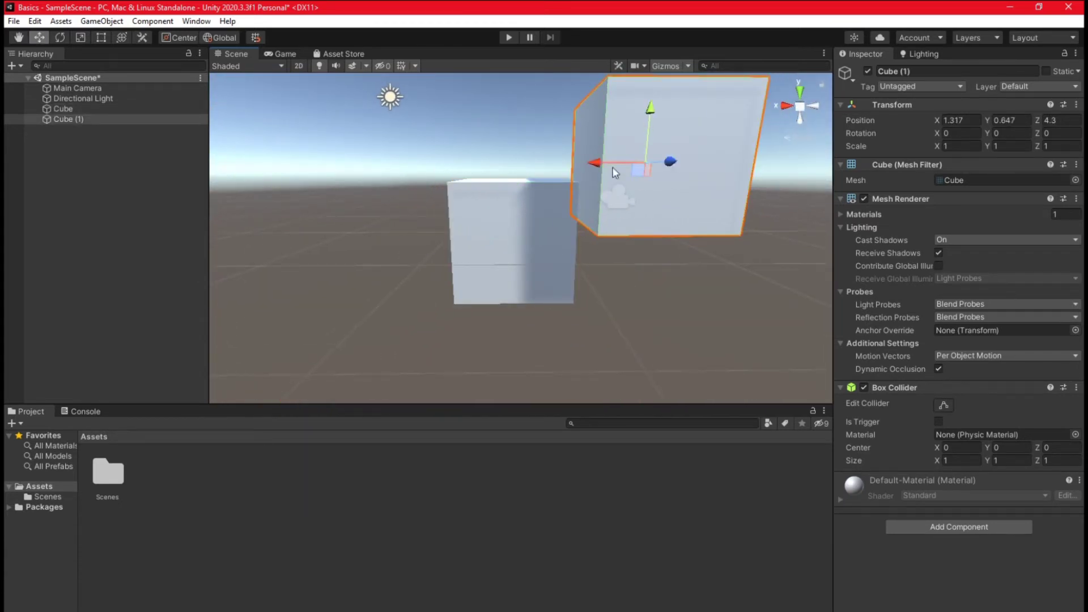
# Select the shadowed cube, return to the Directional Light, and disable it.
pyautogui.click(543, 237)
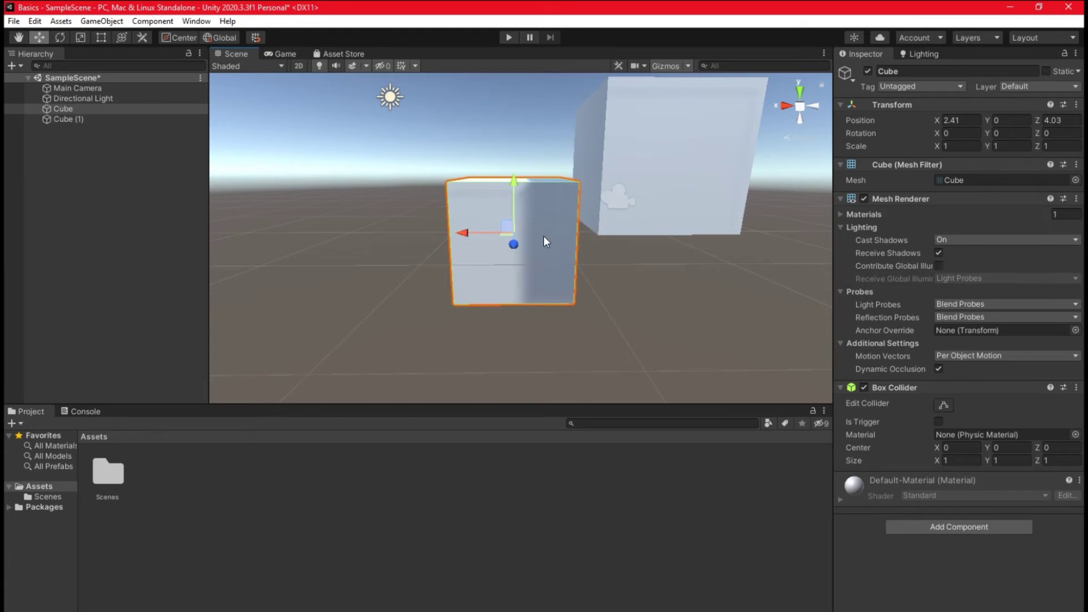
pyautogui.click(73, 99)
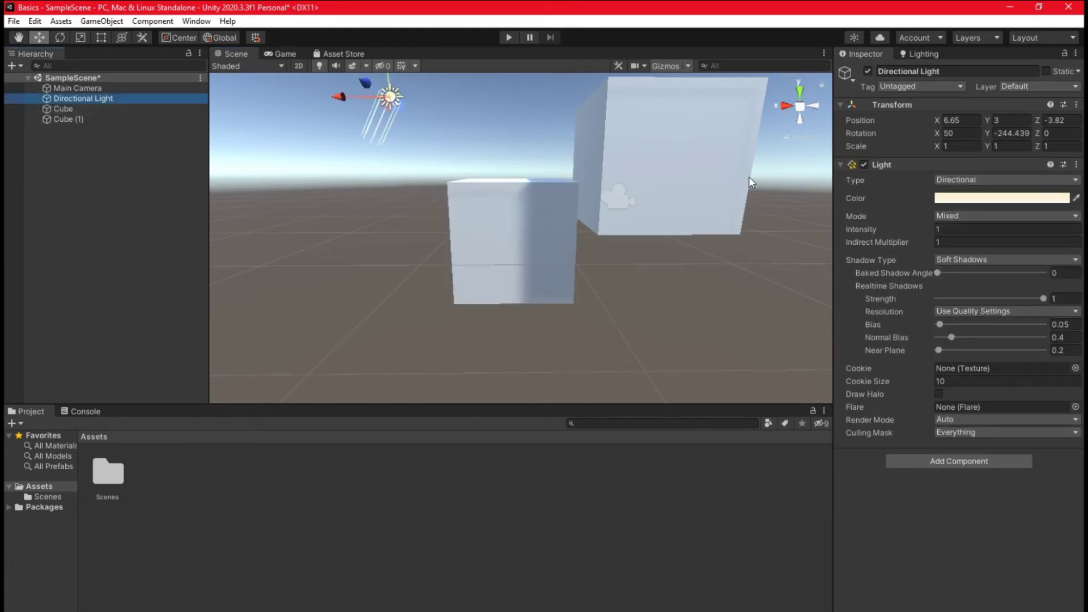
pyautogui.click(869, 71)
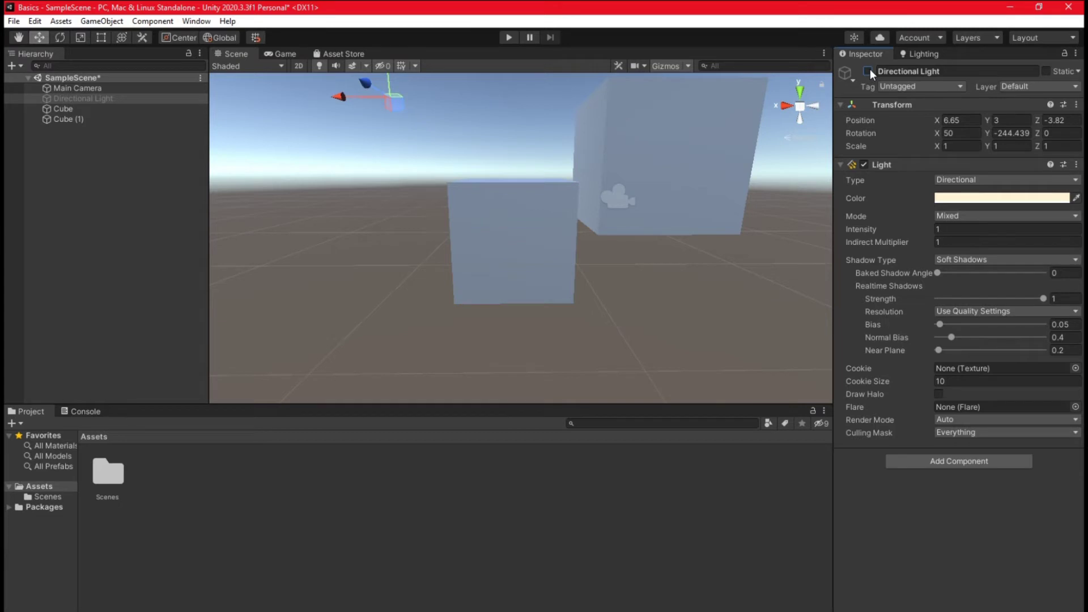
# Show the environment lighting settings and assign the Directional Light as the Sun Source.
pyautogui.click(911, 55)
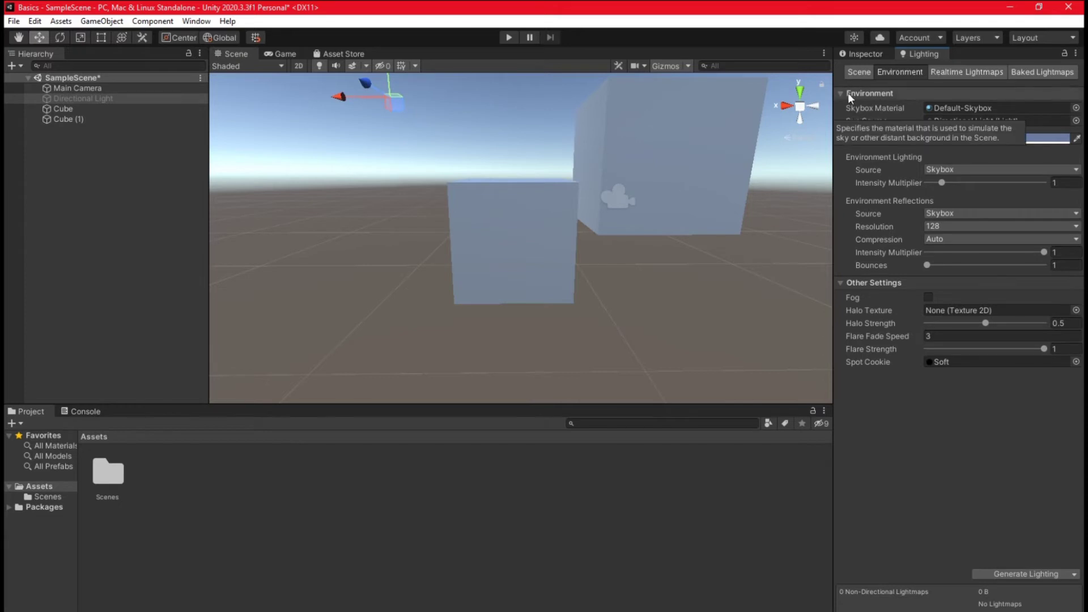
pyautogui.moveTo(510, 225); pyautogui.dragTo(453, 239, button='right')
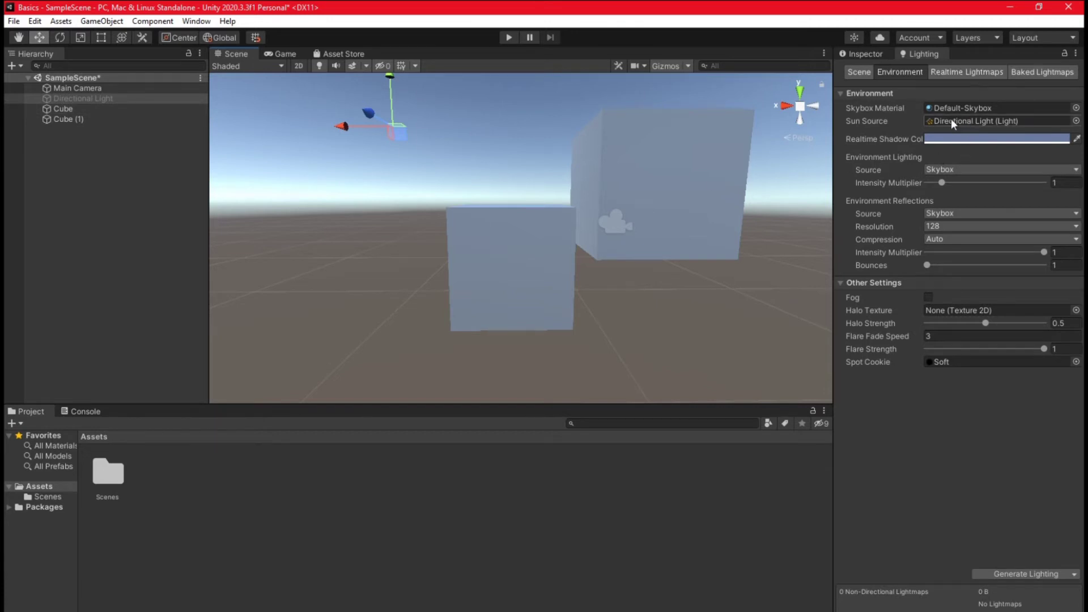
pyautogui.moveTo(70, 98); pyautogui.dragTo(963, 118)
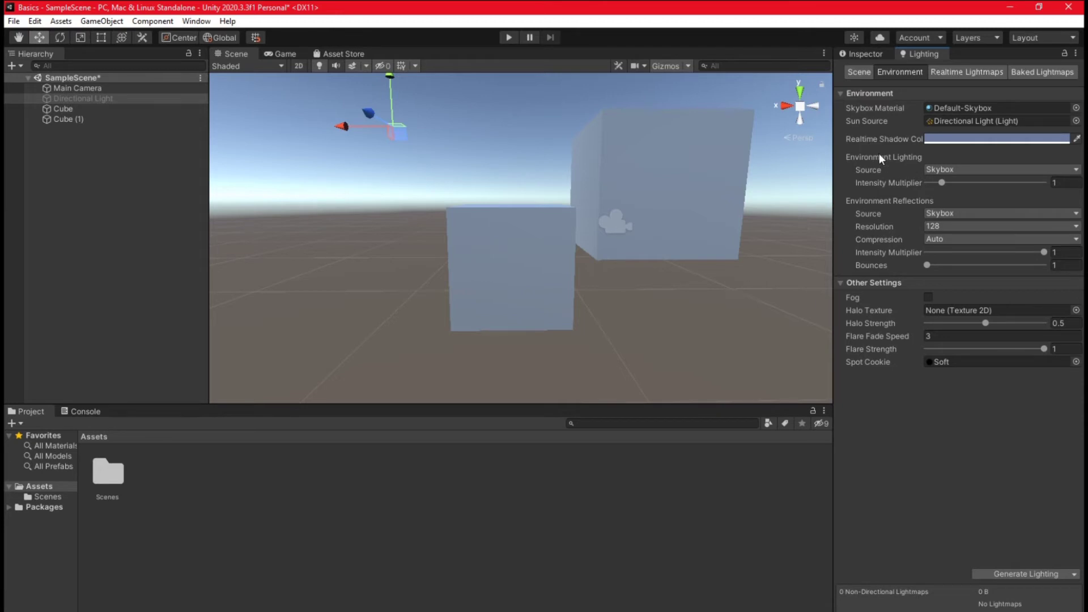
# Set the Realtime Shadow Color to saturated blue, hexadecimal 0049FF, and close the colour picker.
pyautogui.click(951, 139)
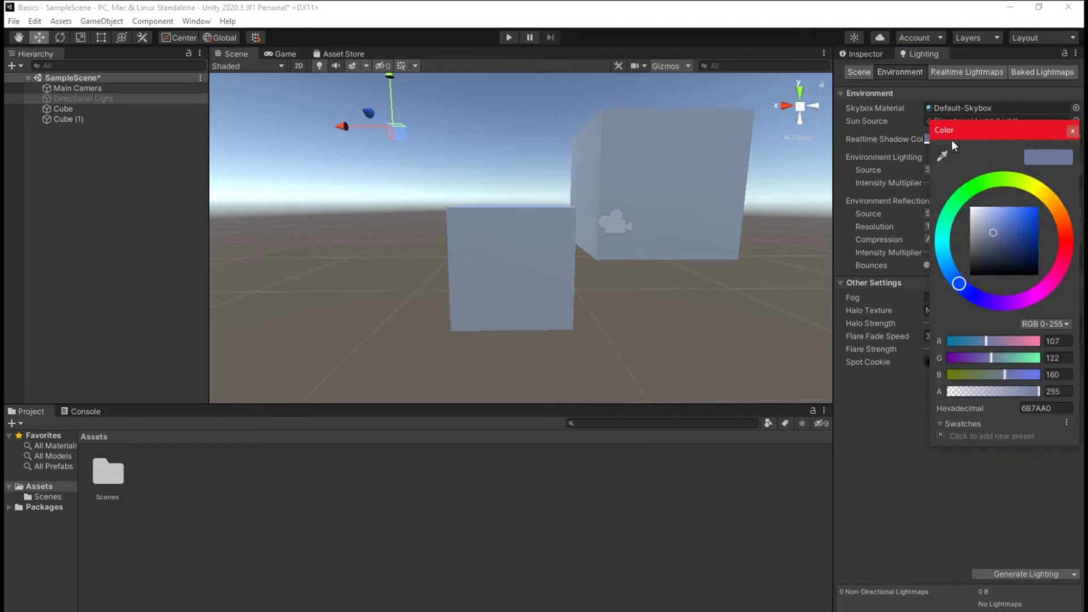
pyautogui.moveTo(1001, 235); pyautogui.dragTo(1041, 208)
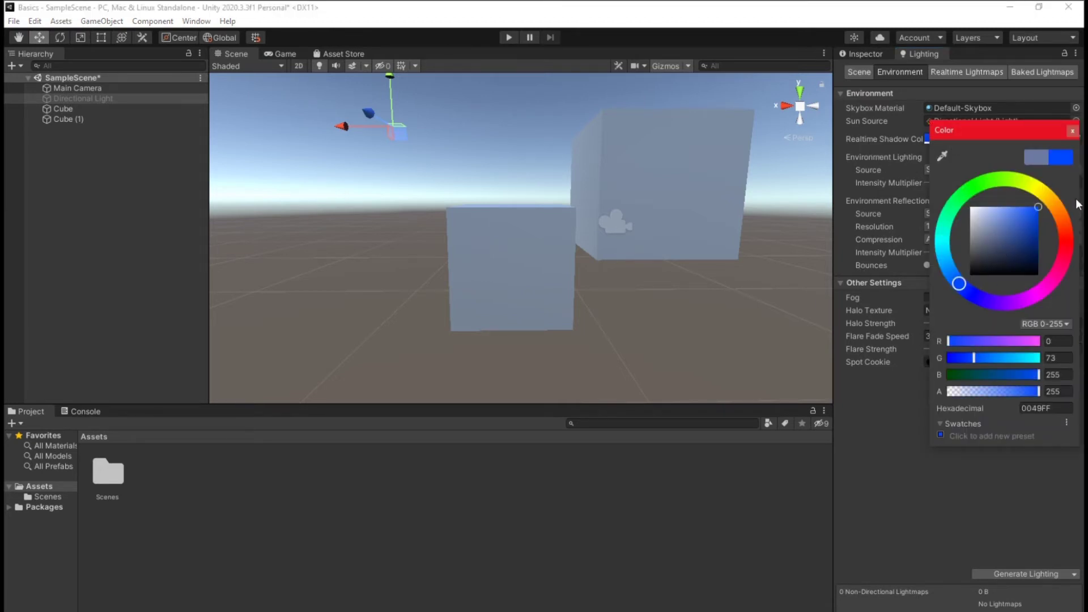
pyautogui.click(1072, 131)
# Re-enable the Directional Light and inspect the shadow on the smaller-looking cube from above.
pyautogui.click(873, 55)
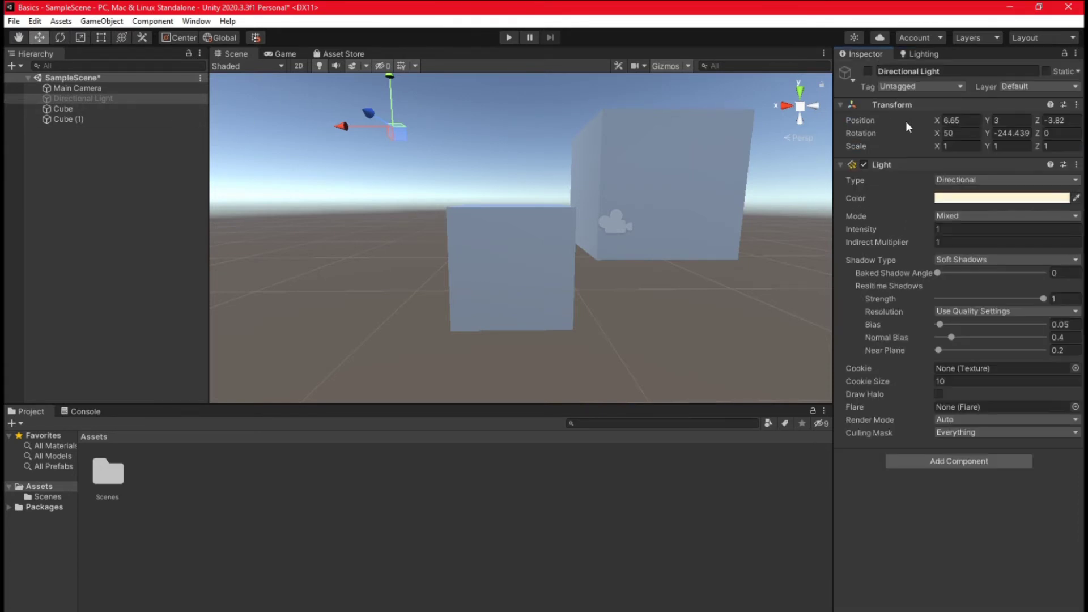
pyautogui.click(868, 72)
pyautogui.keyDown('alt'); pyautogui.moveTo(556, 189); pyautogui.dragTo(540, 213); pyautogui.keyUp('alt')
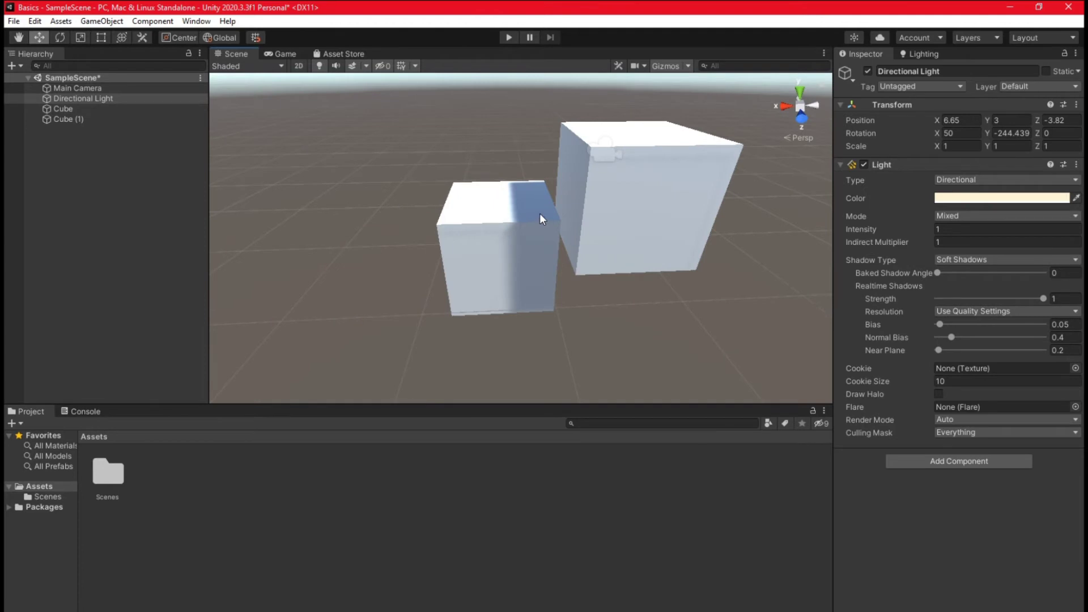
# Set the environment's Realtime Shadow Color to greyish blue, hexadecimal 9198AB, and close the colour picker.
pyautogui.click(933, 55)
pyautogui.click(959, 139)
pyautogui.moveTo(981, 220)
pyautogui.mouseDown()
pyautogui.moveTo(994, 223)
pyautogui.moveTo(979, 213)
pyautogui.moveTo(970, 228)
pyautogui.moveTo(985, 278)
pyautogui.moveTo(981, 228)
pyautogui.mouseUp()
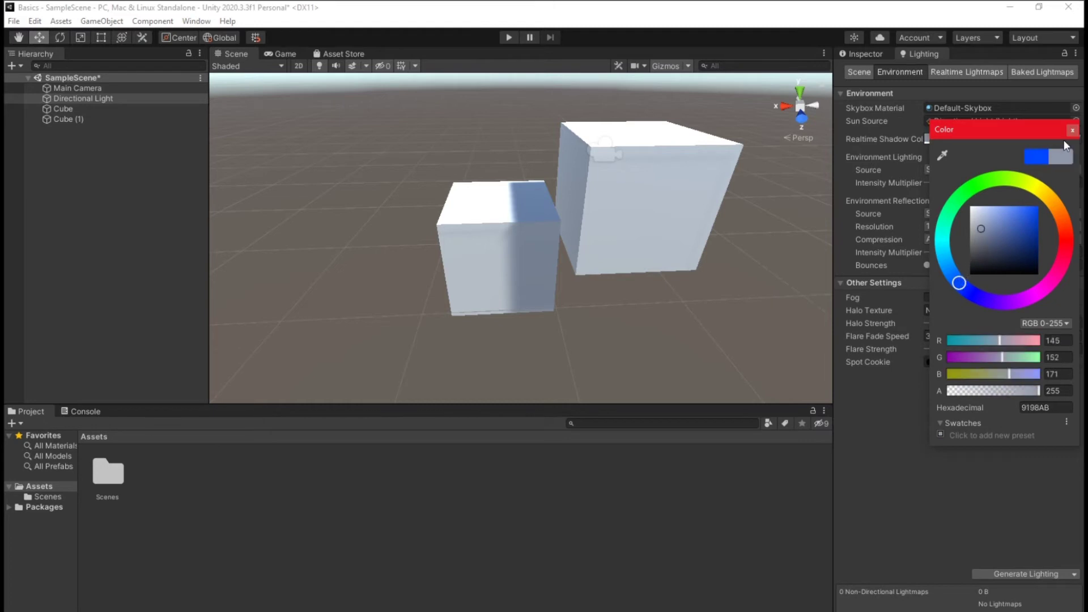
pyautogui.click(1072, 130)
# Show the Directional Light's properties in the Inspector and resize that panel to be narrower, giving the Scene view more room.
pyautogui.moveTo(836, 127); pyautogui.dragTo(778, 132)
pyautogui.keyDown('alt'); pyautogui.moveTo(542, 211); pyautogui.dragTo(567, 196); pyautogui.keyUp('alt')
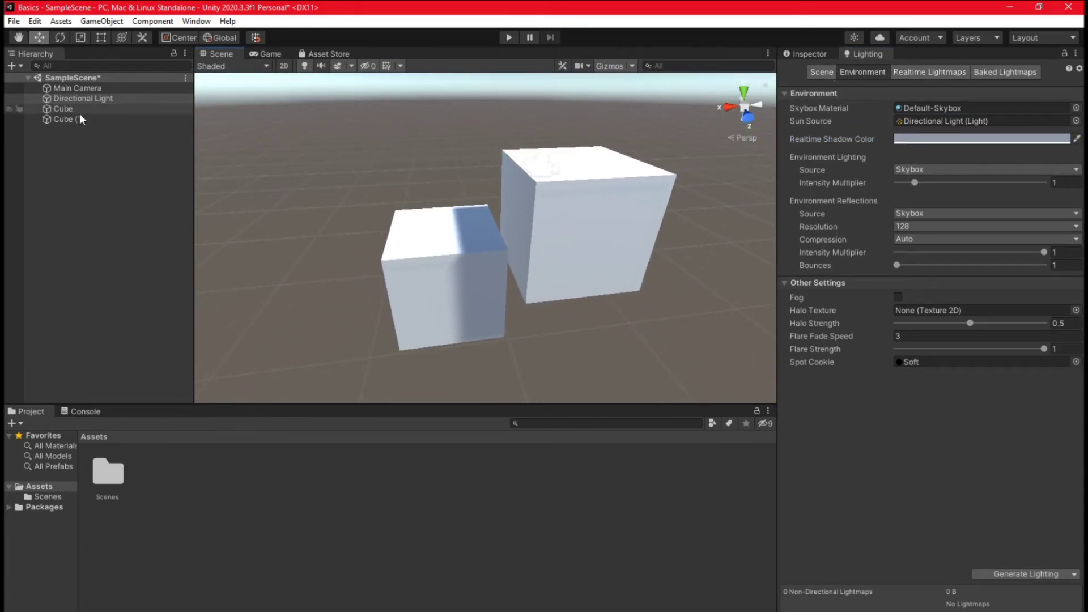
pyautogui.click(807, 53)
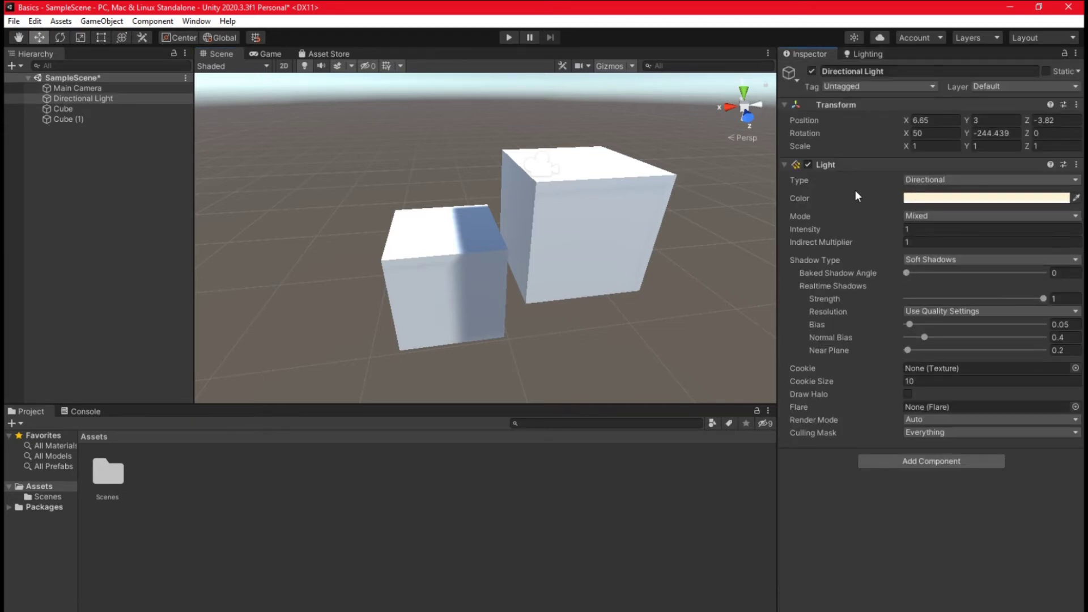
pyautogui.keyDown('alt'); pyautogui.moveTo(584, 244); pyautogui.dragTo(583, 238); pyautogui.keyUp('alt')
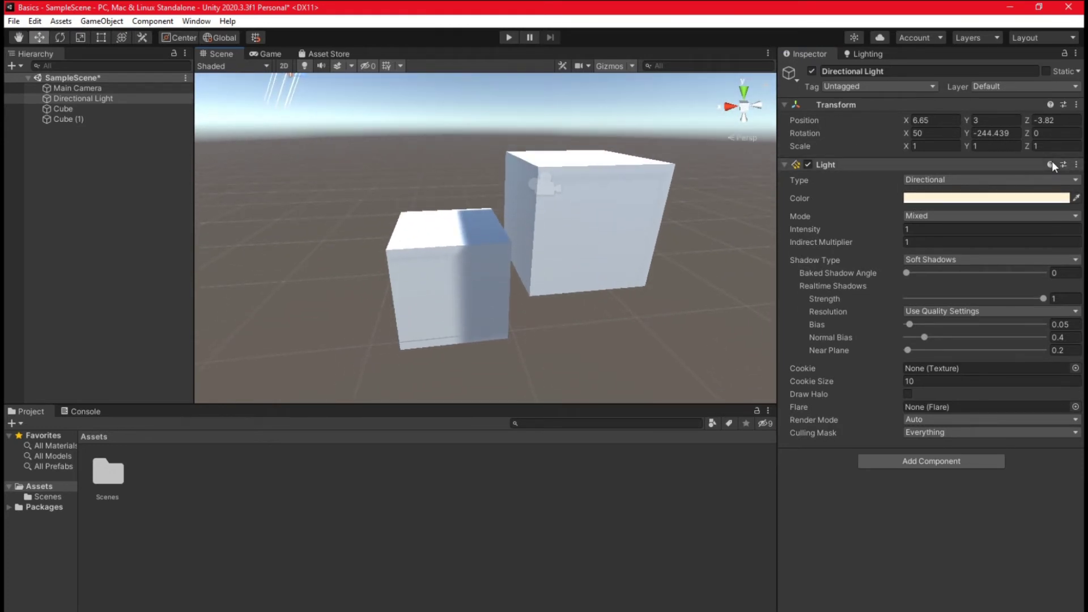
pyautogui.moveTo(778, 57); pyautogui.dragTo(869, 57)
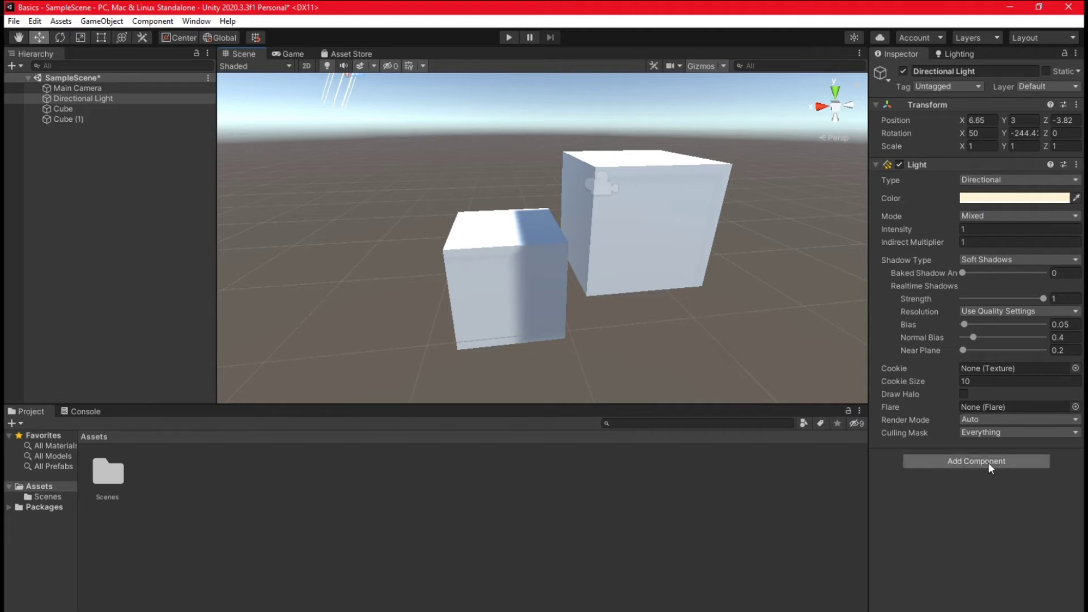
# Browse the component categories that can be added to the Directional Light, and close the list without adding one.
pyautogui.click(954, 462)
pyautogui.press('BackSpace')
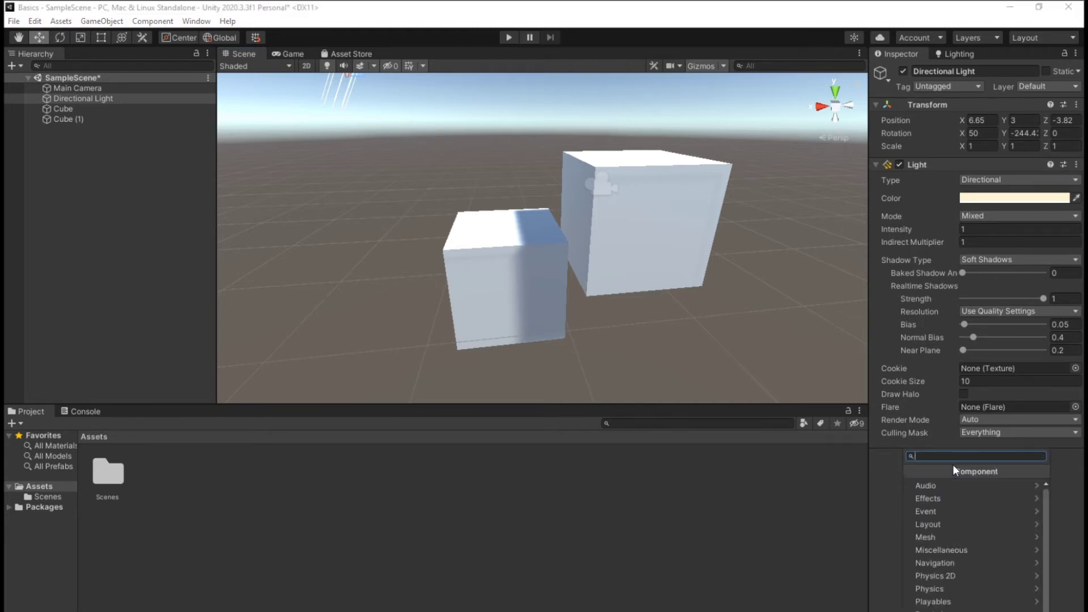
pyautogui.scroll(-3, 1049, 501)
pyautogui.scroll(3, 1046, 544)
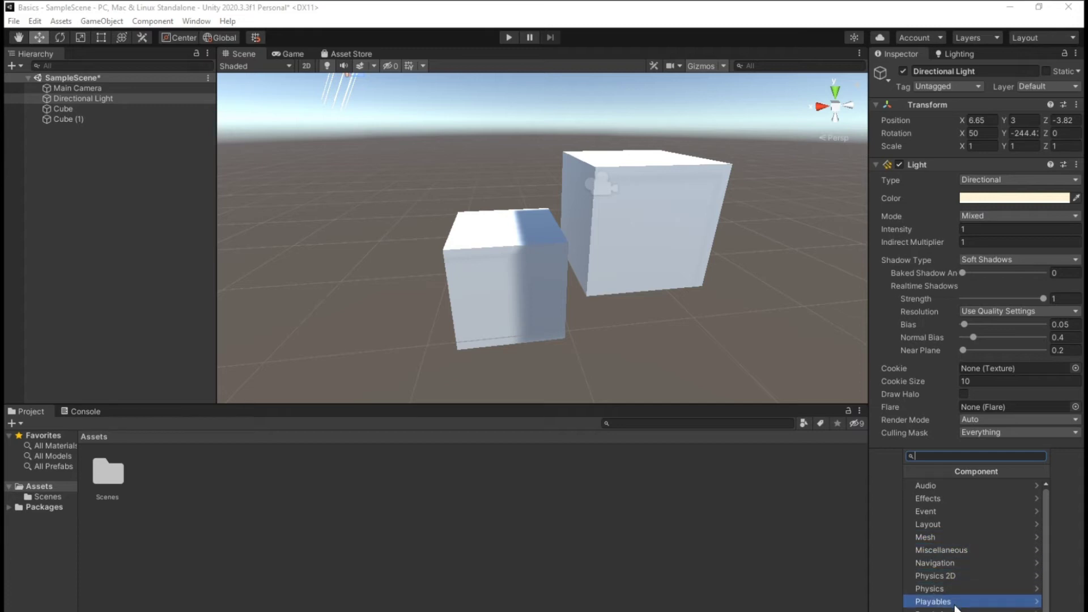
pyautogui.scroll(-2, 975, 544)
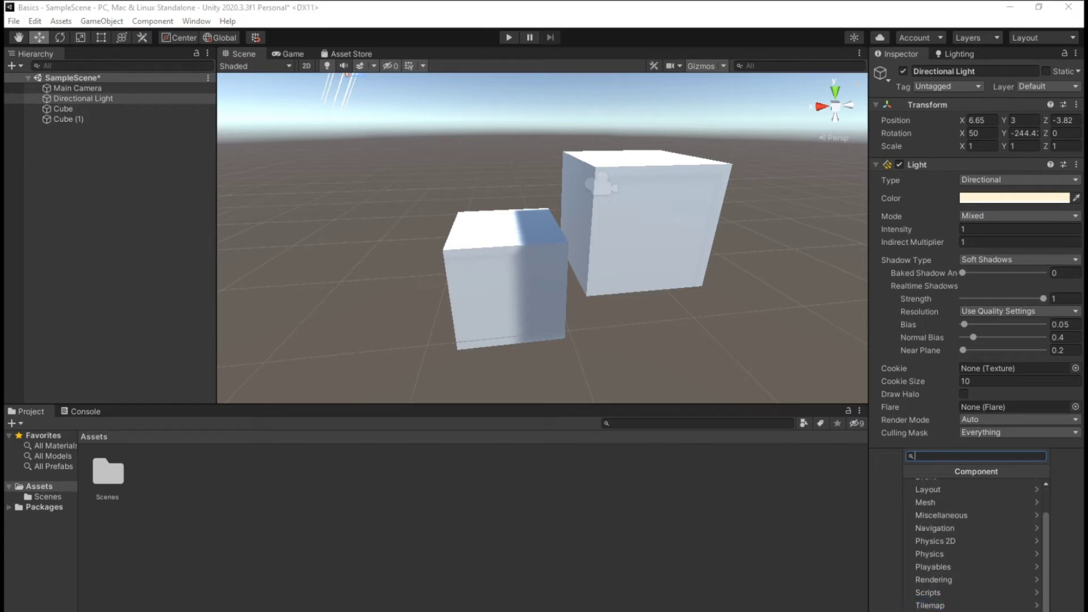
pyautogui.click(953, 437)
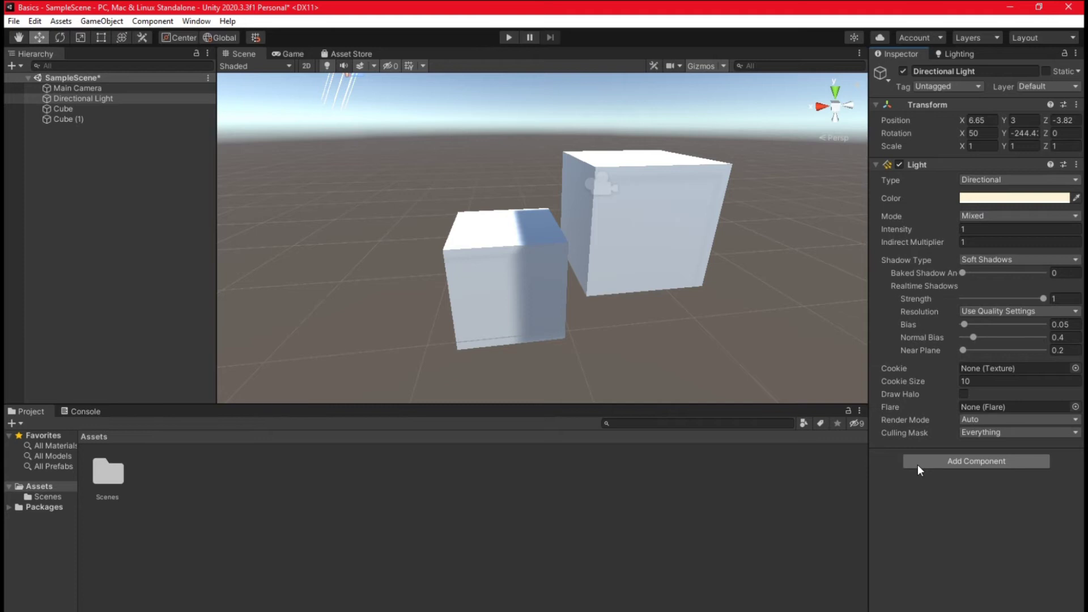
# Search the Directional Light's component list for "sdf", clear the search, and close the list.
pyautogui.click(962, 465)
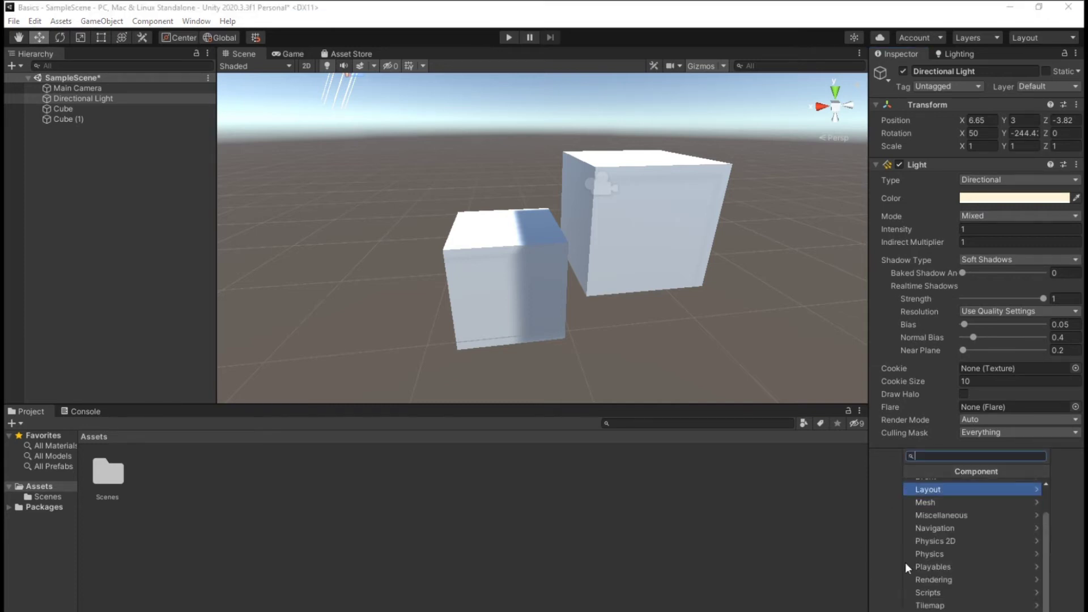
pyautogui.write('sdf')
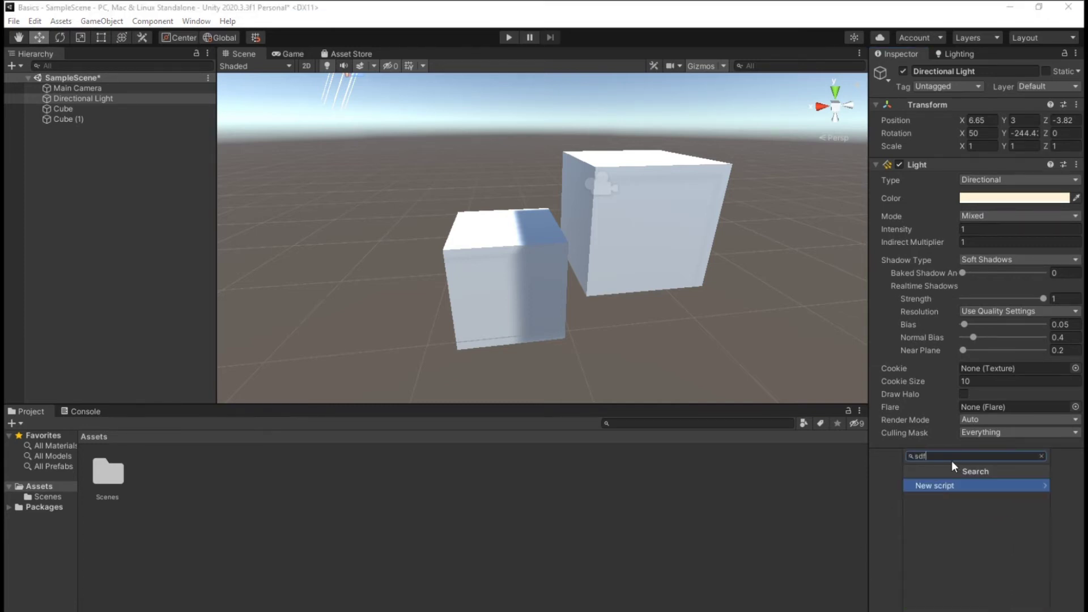
pyautogui.press('BackSpace')
pyautogui.press('BackSpace')
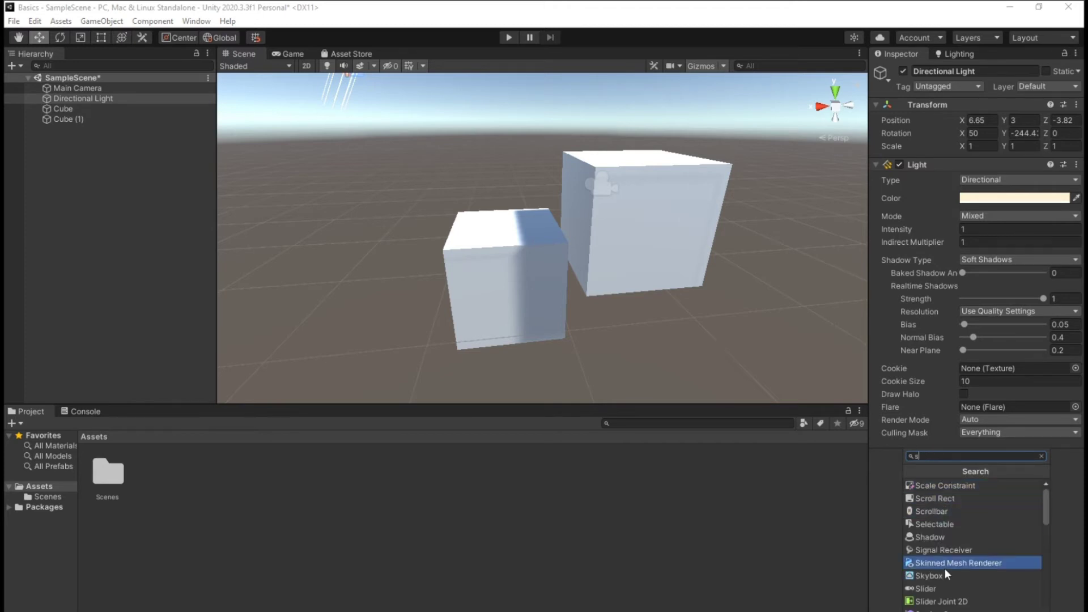
pyautogui.press('BackSpace')
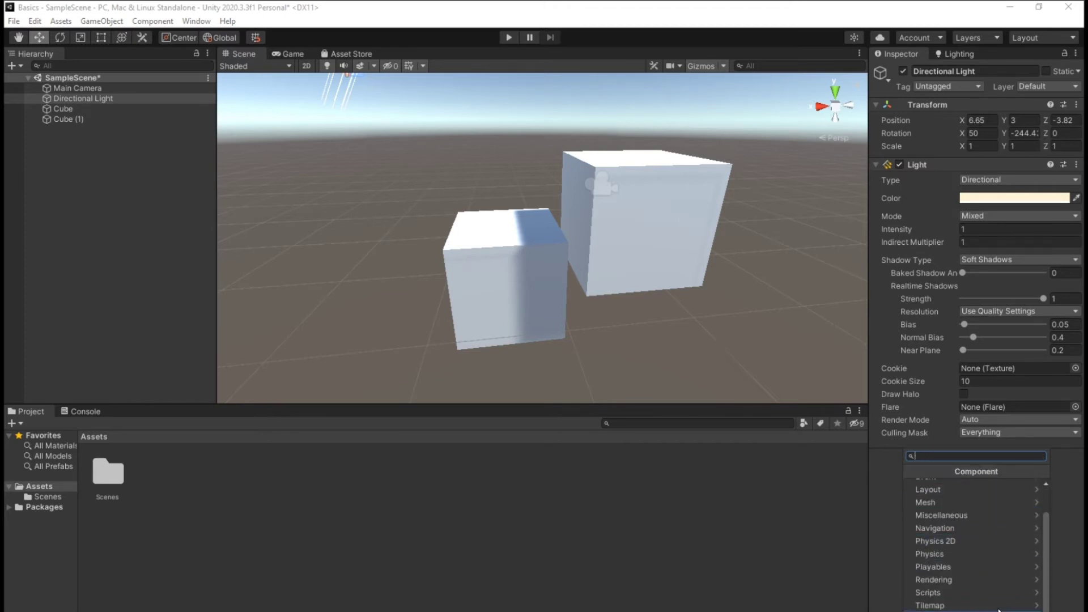
pyautogui.press('Escape')
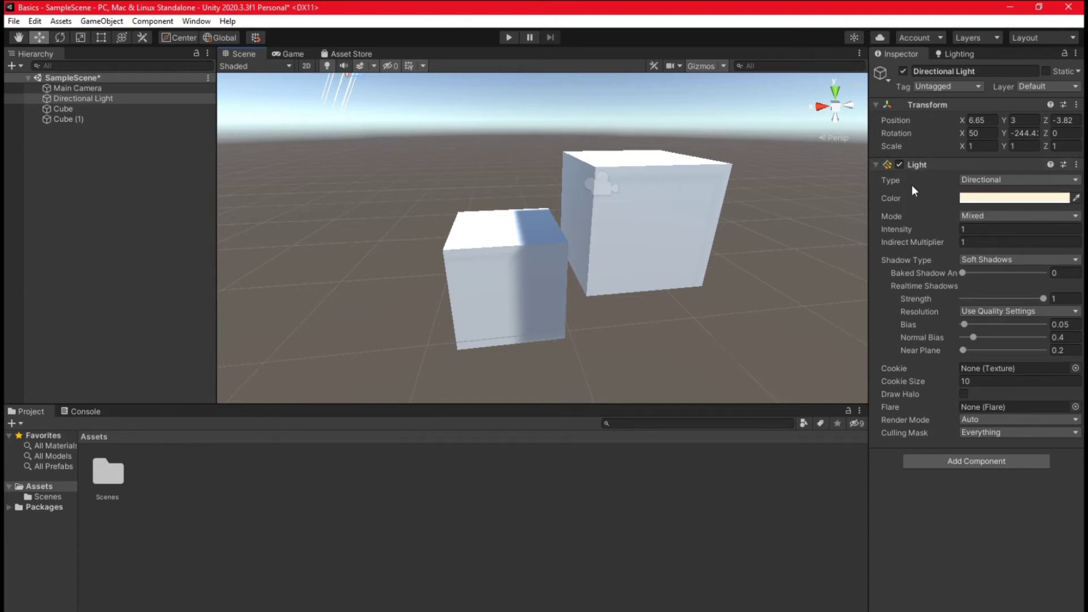
# Examine the Directional Light's Type options, keep Directional, and collapse the Light component.
pyautogui.click(972, 180)
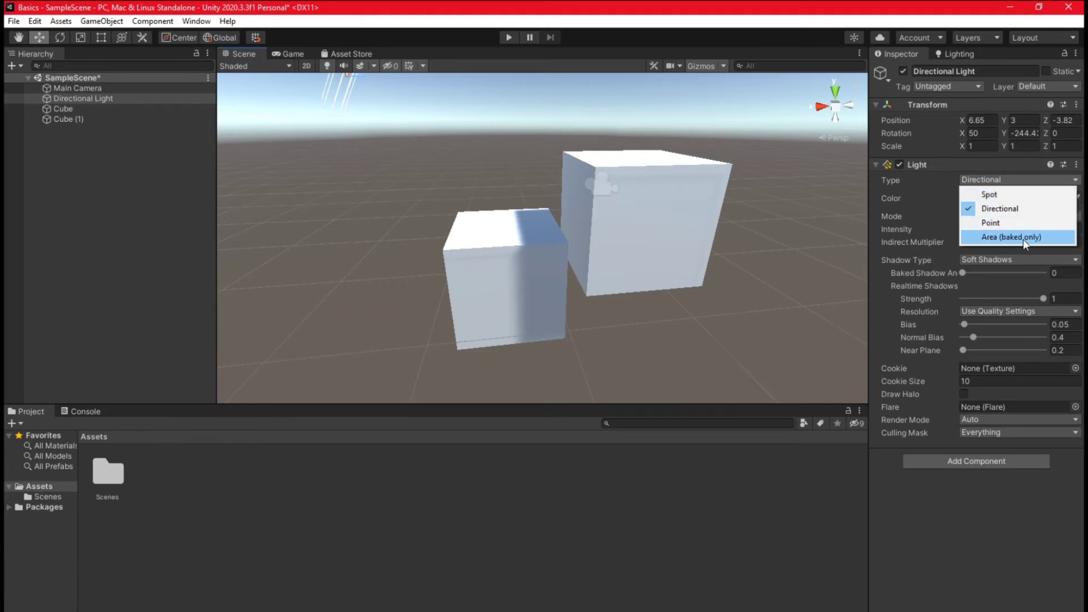
pyautogui.click(939, 178)
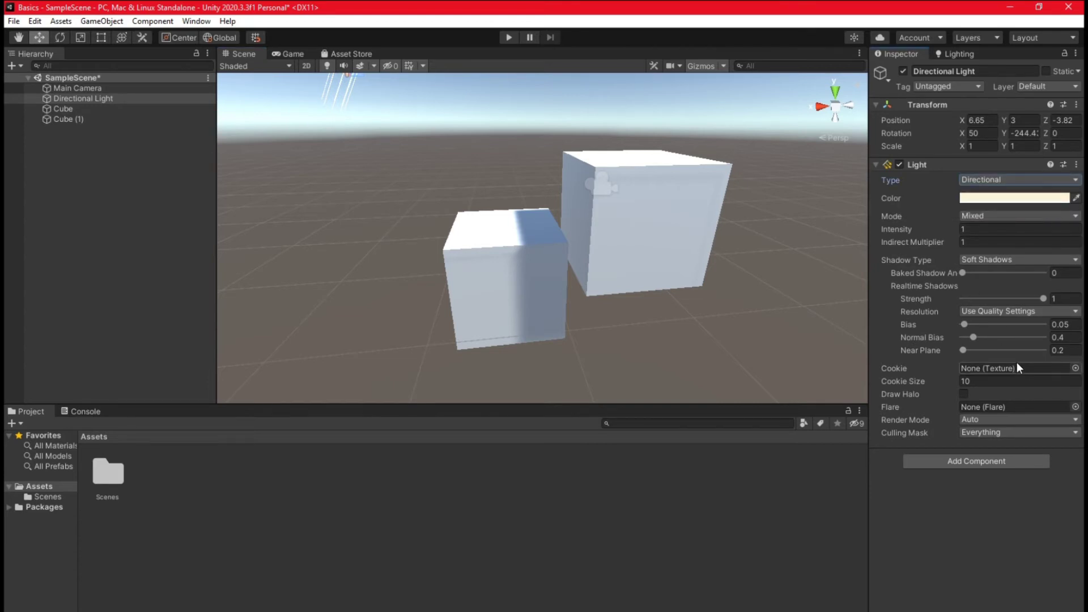
pyautogui.click(977, 179)
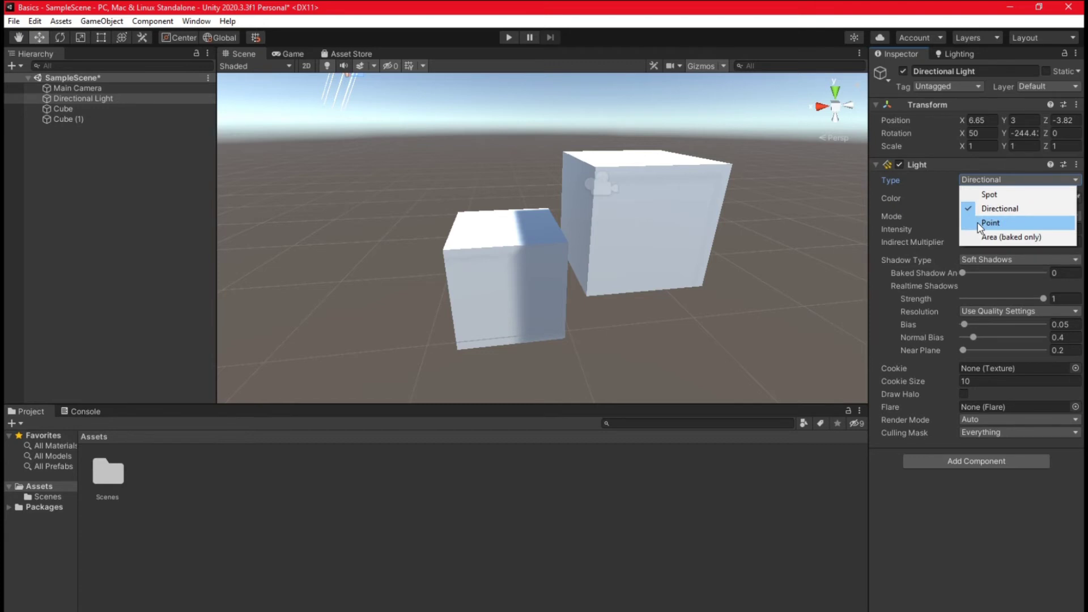
pyautogui.click(938, 163)
pyautogui.scroll(-5, 739, 214)
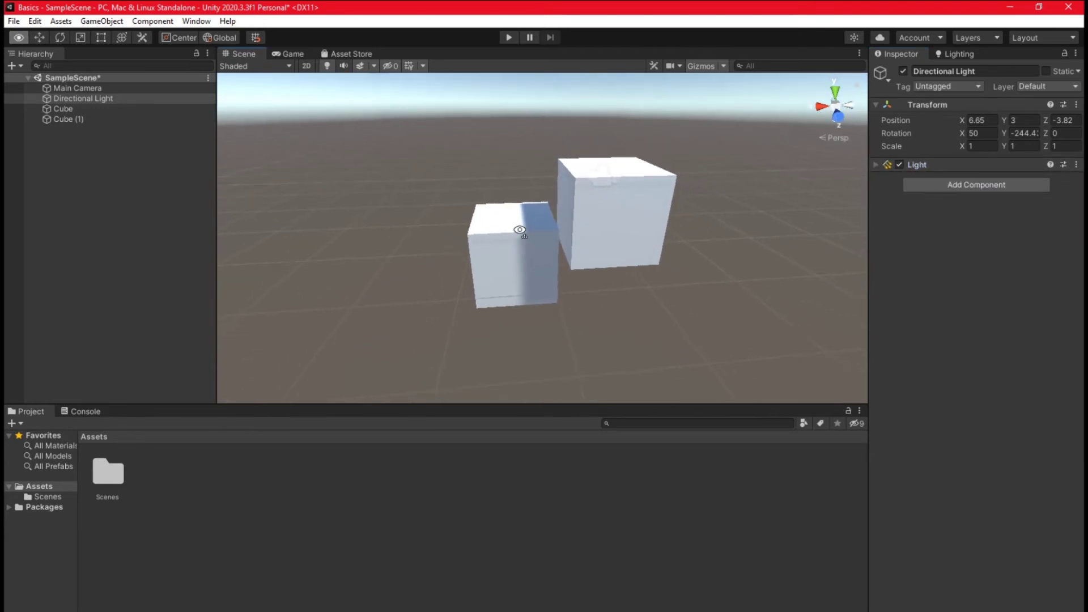
# Add a Point Light and a Spot Light to SampleScene.
pyautogui.click(68, 176)
pyautogui.rightClick(51, 168)
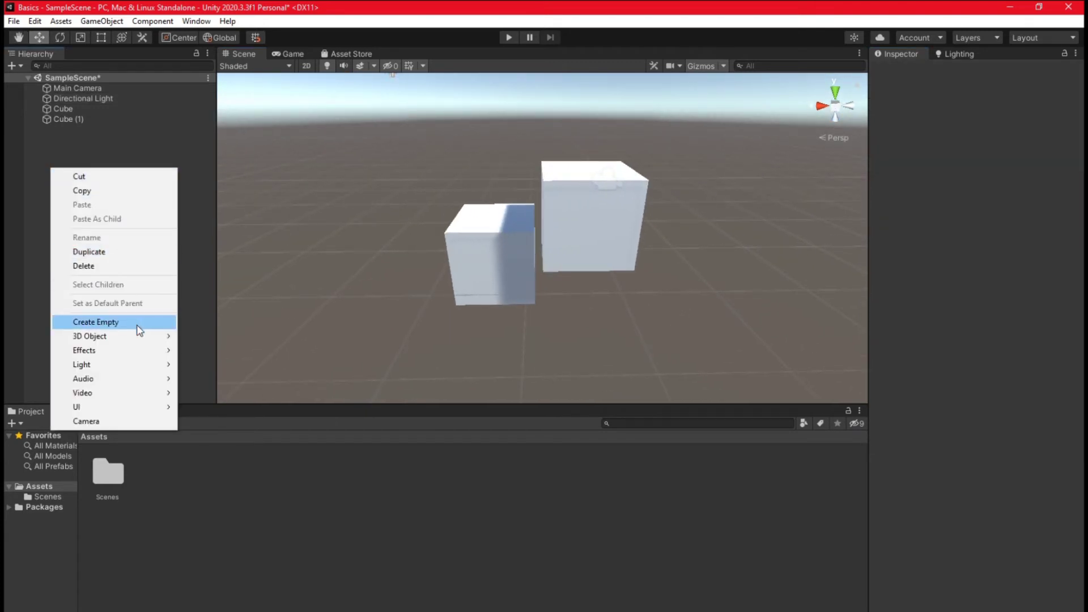
pyautogui.click(96, 169)
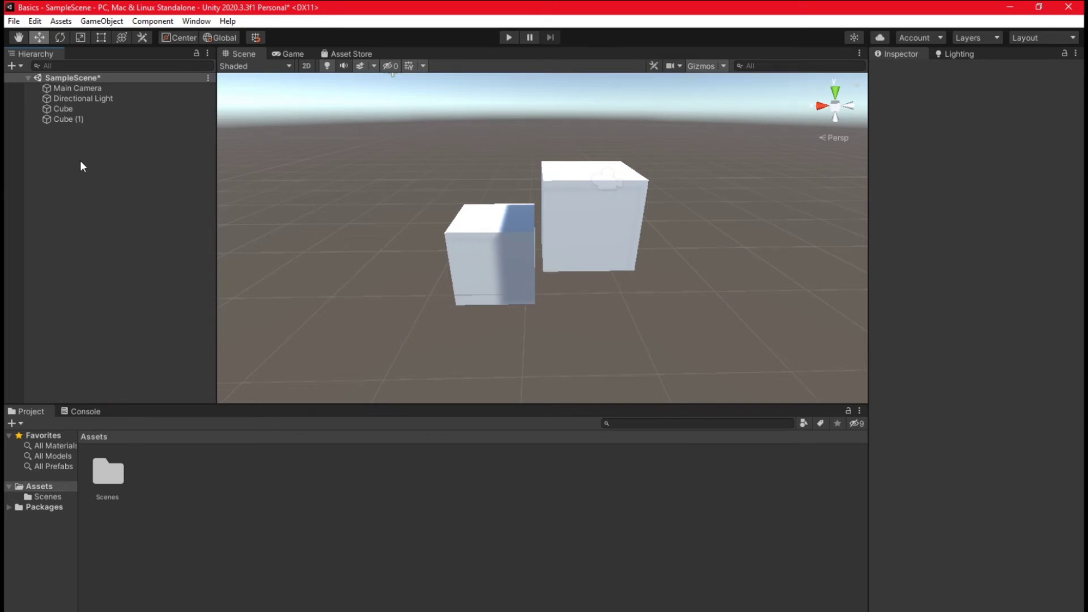
pyautogui.rightClick(80, 161)
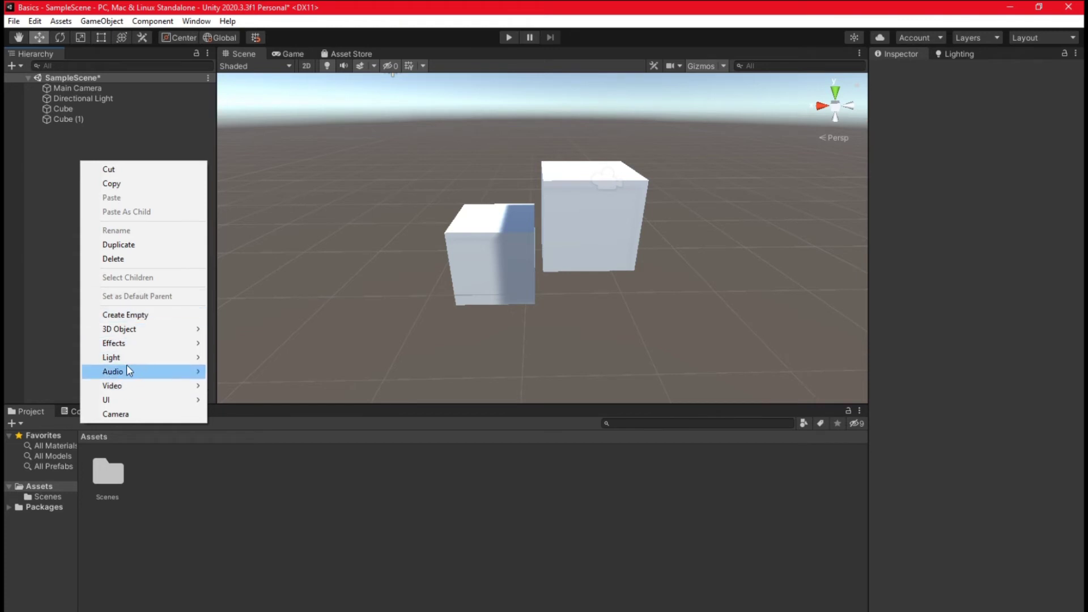
pyautogui.moveTo(136, 357)
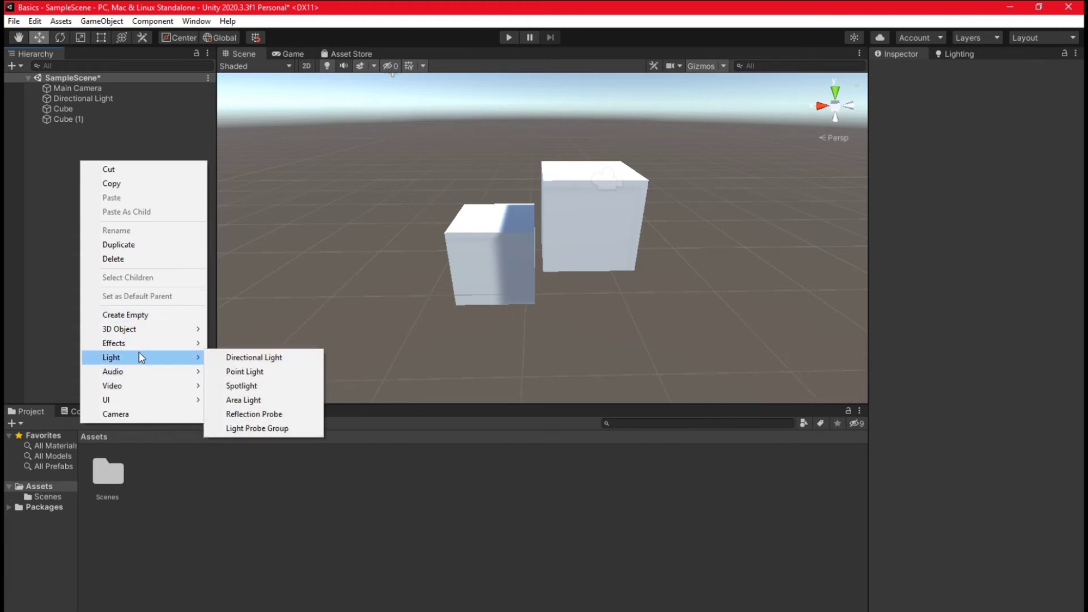
pyautogui.click(273, 370)
pyautogui.rightClick(93, 217)
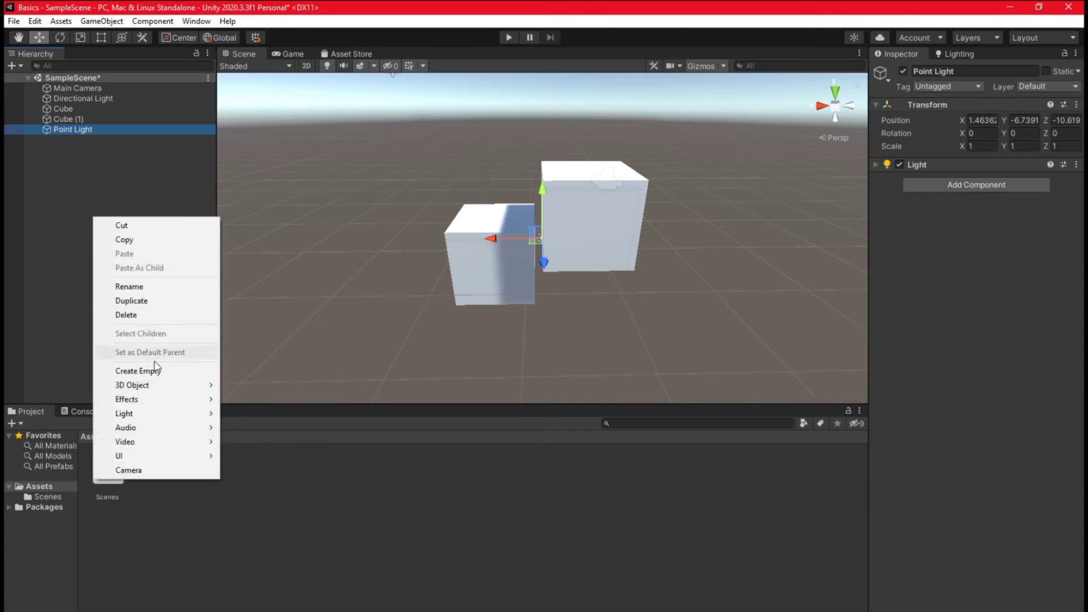
pyautogui.moveTo(177, 419)
pyautogui.click(255, 442)
pyautogui.click(76, 169)
# Set the position of both the Point Light and the Spot Light to X 0, Y 0, Z 0.
pyautogui.click(69, 142)
pyautogui.moveTo(532, 168); pyautogui.dragTo(487, 235, button='right')
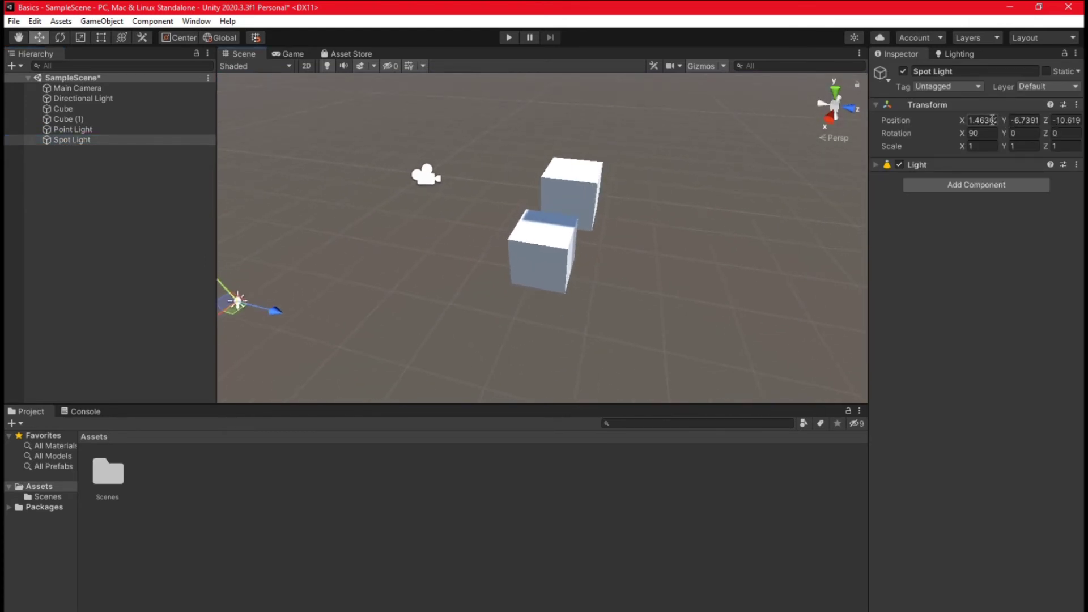
pyautogui.keyDown('ctrl'); pyautogui.click(73, 130); pyautogui.keyUp('ctrl')
pyautogui.click(979, 120)
pyautogui.write('0')
pyautogui.click(1025, 121)
pyautogui.write('0')
pyautogui.click(1060, 121)
pyautogui.write('0')
# Move only the Point Light to the gap between the two cubes, at about X 1.2, Y 0, Z 3.3.
pyautogui.moveTo(546, 208); pyautogui.dragTo(478, 193, button='right')
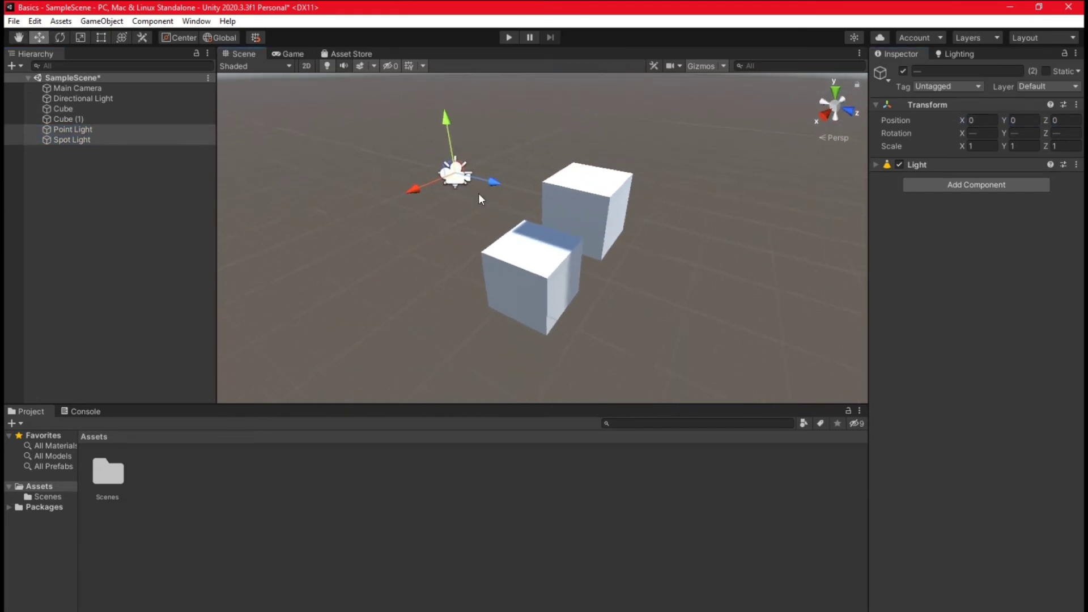
pyautogui.click(68, 129)
pyautogui.moveTo(459, 180); pyautogui.dragTo(537, 235)
pyautogui.scroll(-6, 441, 251)
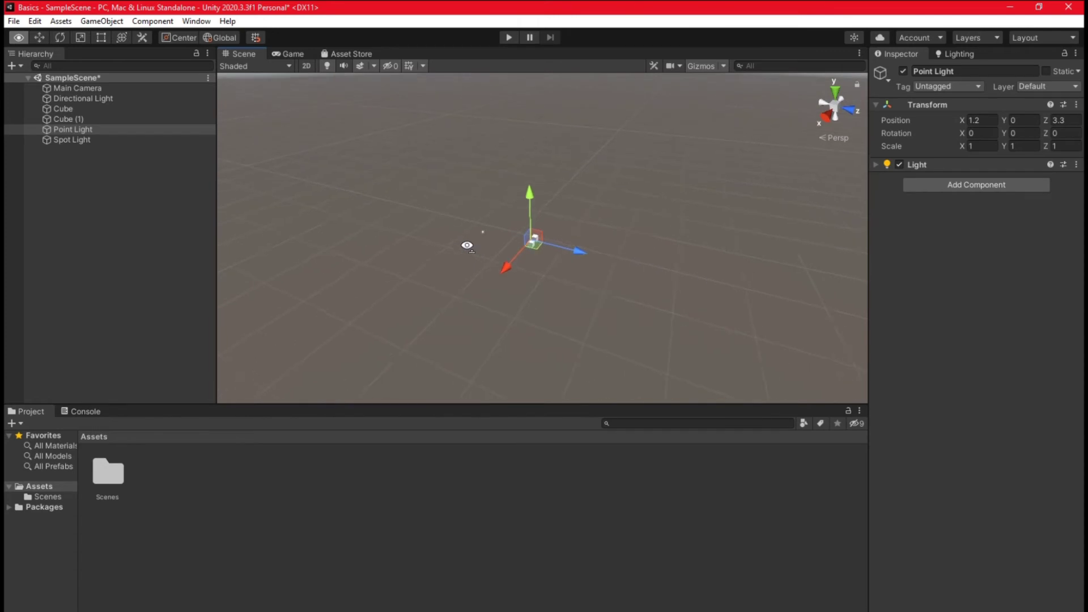
pyautogui.press('f')
pyautogui.keyDown('alt'); pyautogui.moveTo(463, 246); pyautogui.dragTo(397, 182); pyautogui.keyUp('alt')
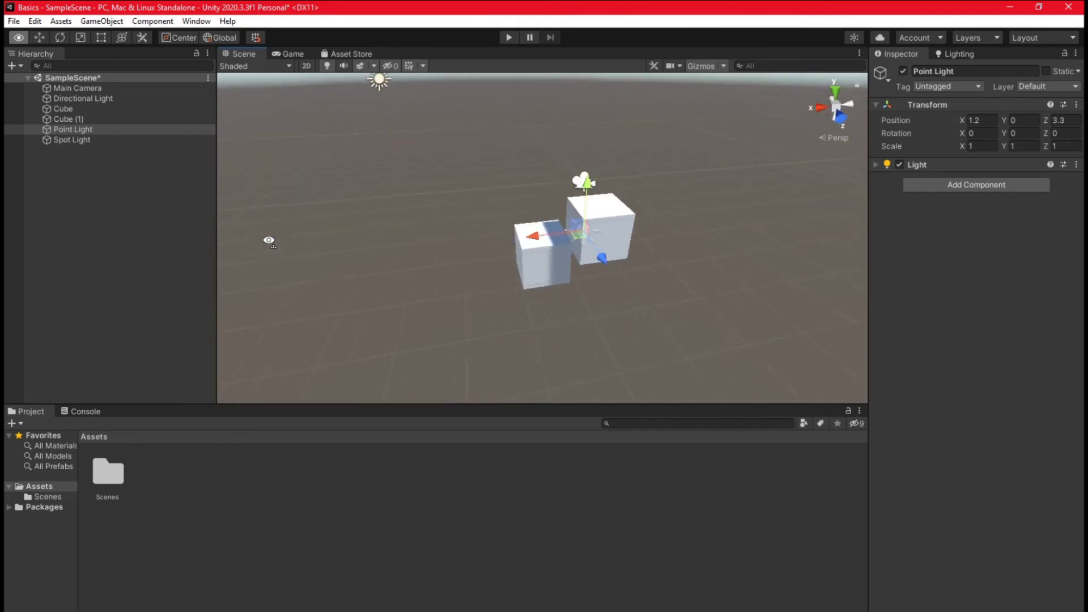
pyautogui.scroll(4, 333, 124)
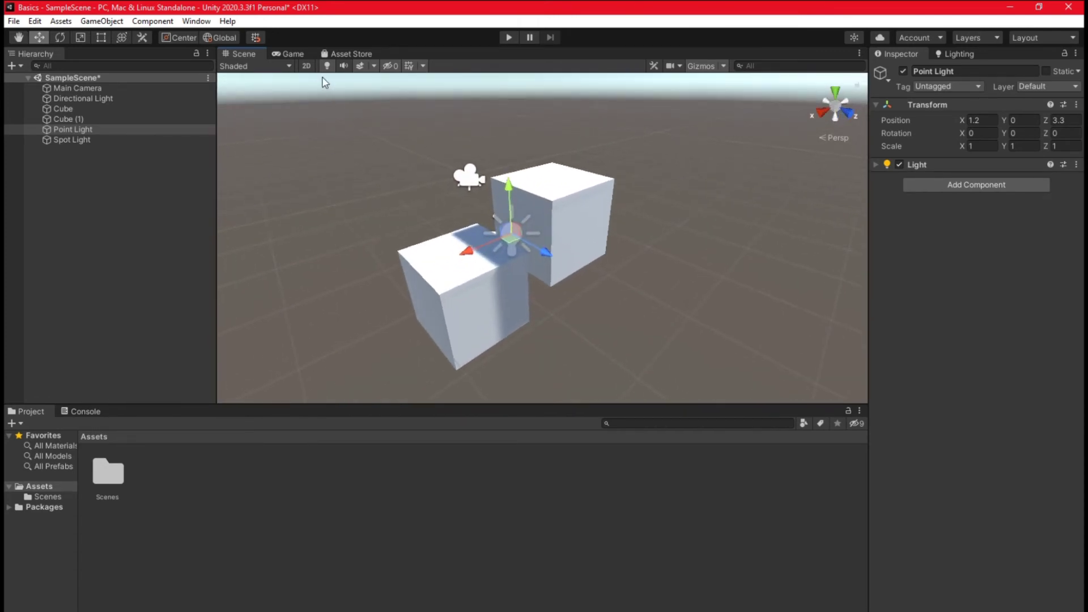
# Turn the Scene view gizmos off and back on to compare the view around the Point Light.
pyautogui.click(702, 66)
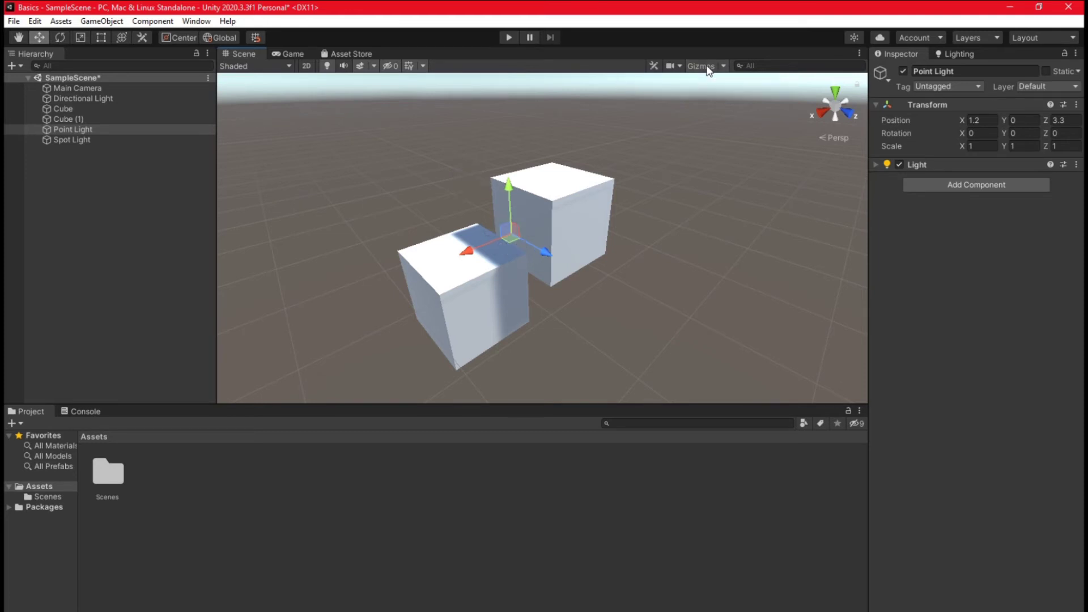
pyautogui.click(703, 66)
pyautogui.keyDown('alt'); pyautogui.moveTo(571, 281); pyautogui.dragTo(571, 249); pyautogui.keyUp('alt')
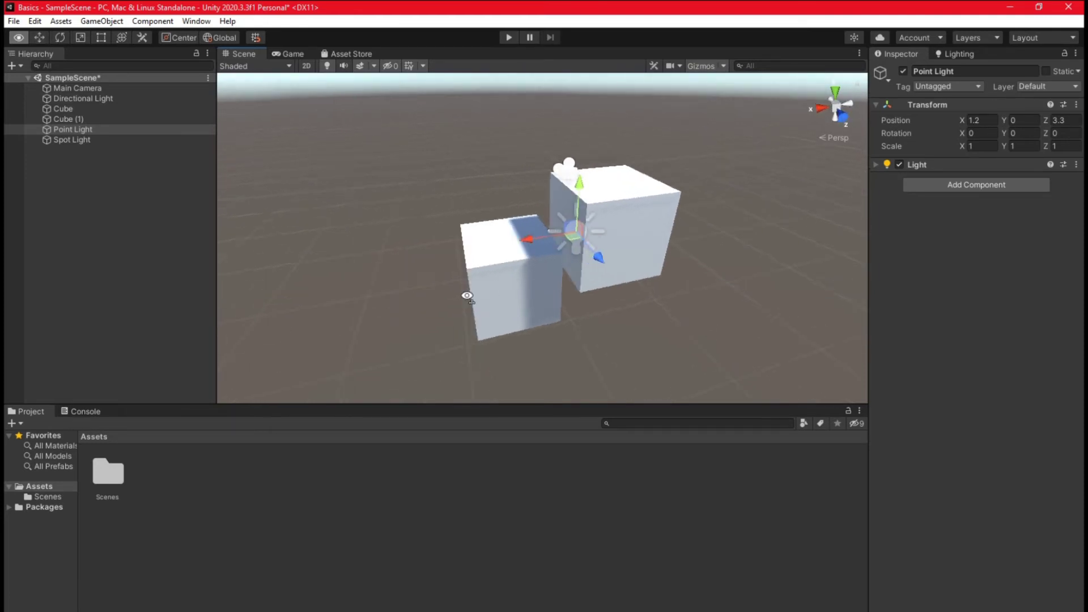
pyautogui.scroll(3, 571, 249)
# Expand the Point Light's Light component and examine its settings and its range sphere around the cubes.
pyautogui.click(880, 165)
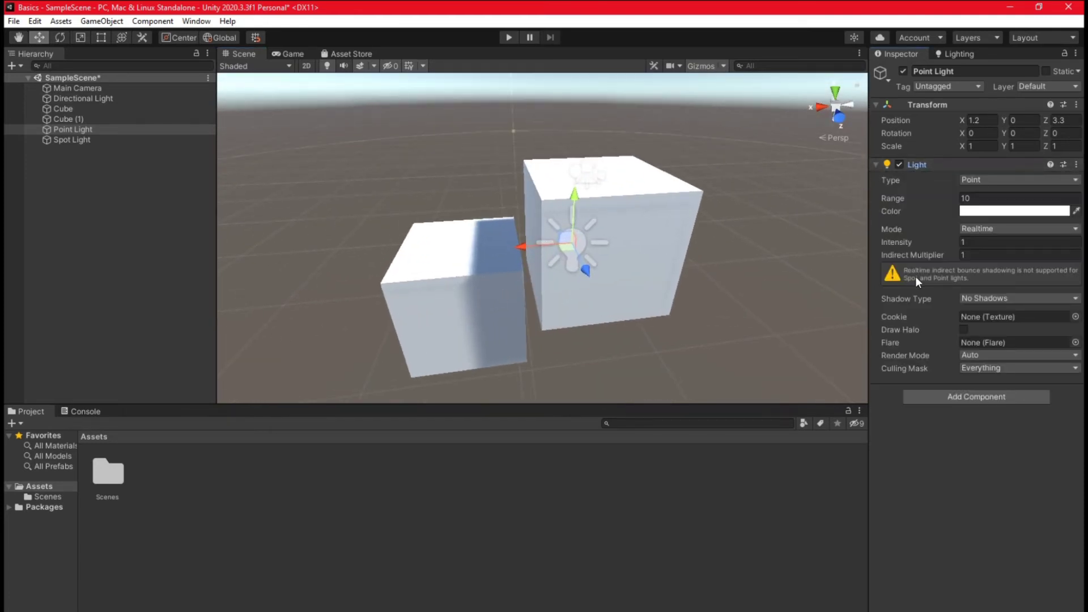
pyautogui.keyDown('alt'); pyautogui.moveTo(496, 213); pyautogui.dragTo(587, 217); pyautogui.keyUp('alt')
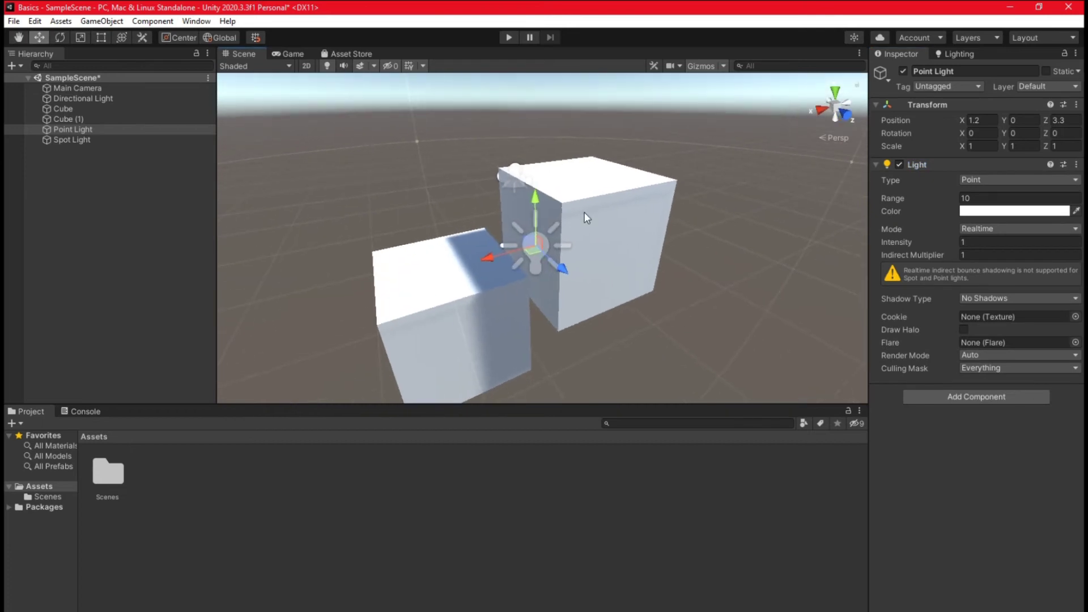
pyautogui.click(875, 165)
pyautogui.click(875, 165)
pyautogui.click(876, 165)
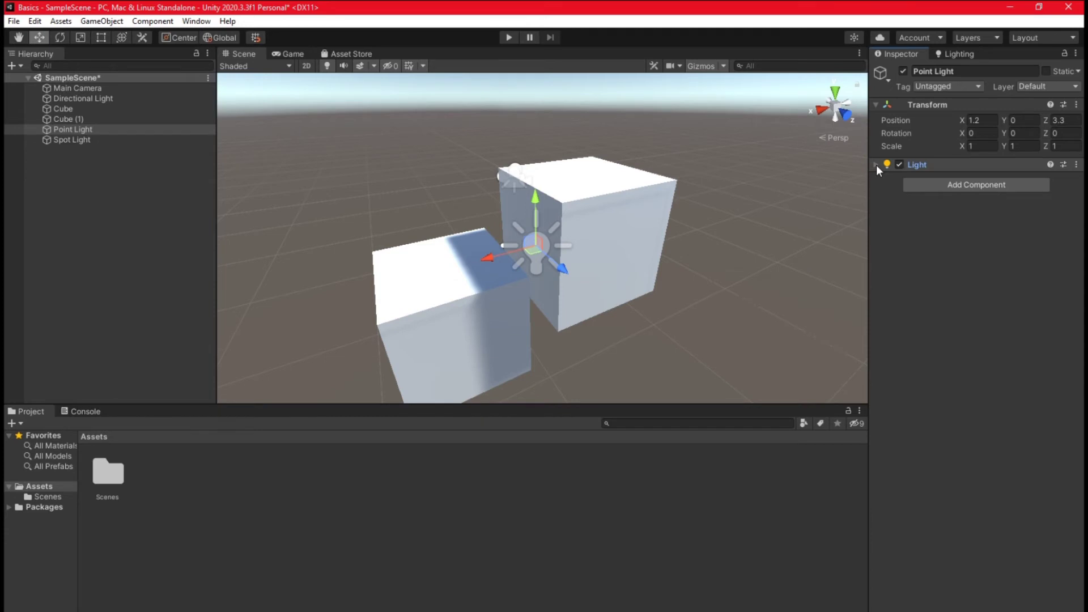
pyautogui.click(876, 165)
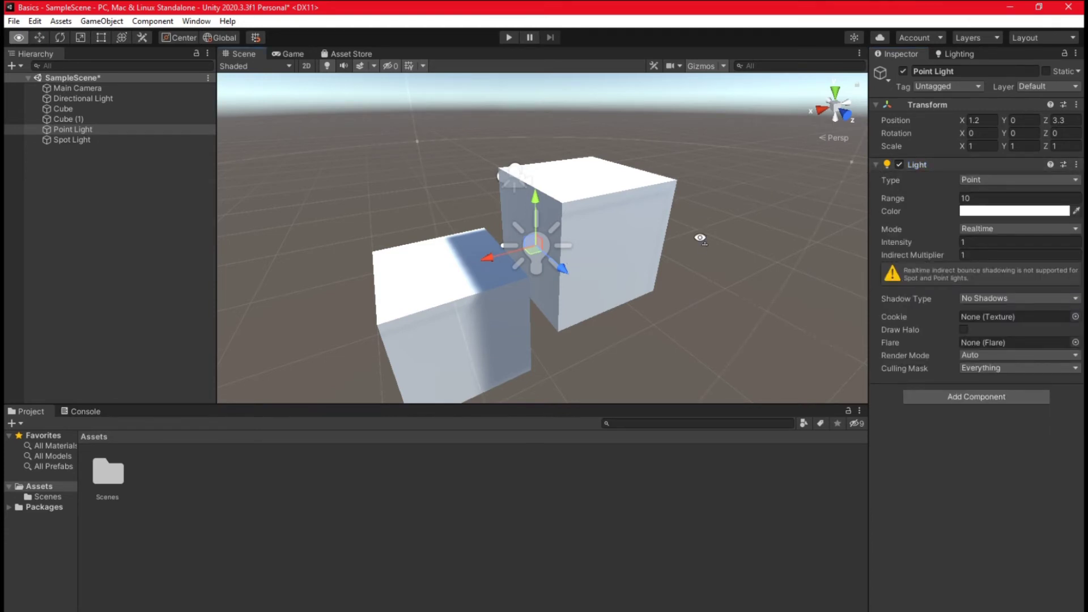
pyautogui.press('f')
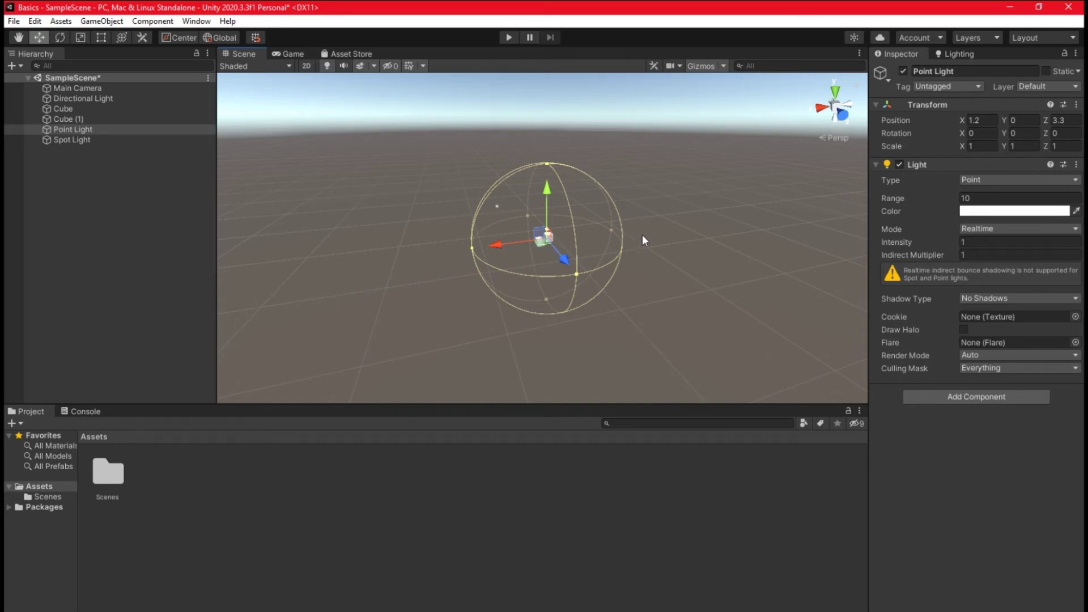
pyautogui.keyDown('alt'); pyautogui.moveTo(641, 236); pyautogui.dragTo(651, 250); pyautogui.keyUp('alt')
pyautogui.keyDown('alt'); pyautogui.scroll(5, 652, 238); pyautogui.keyUp('alt')
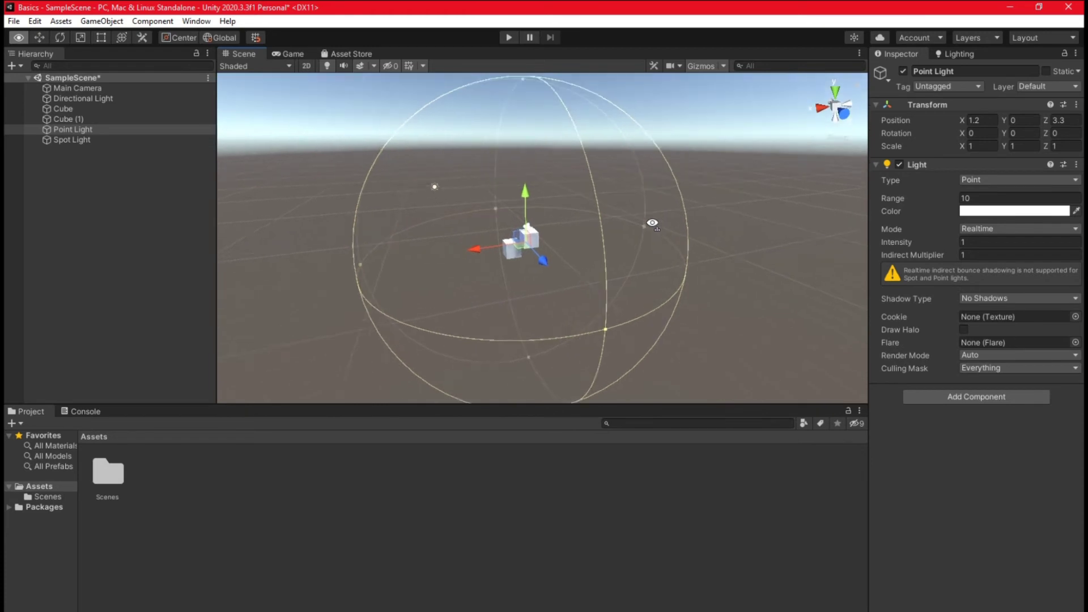
pyautogui.scroll(8, 654, 227)
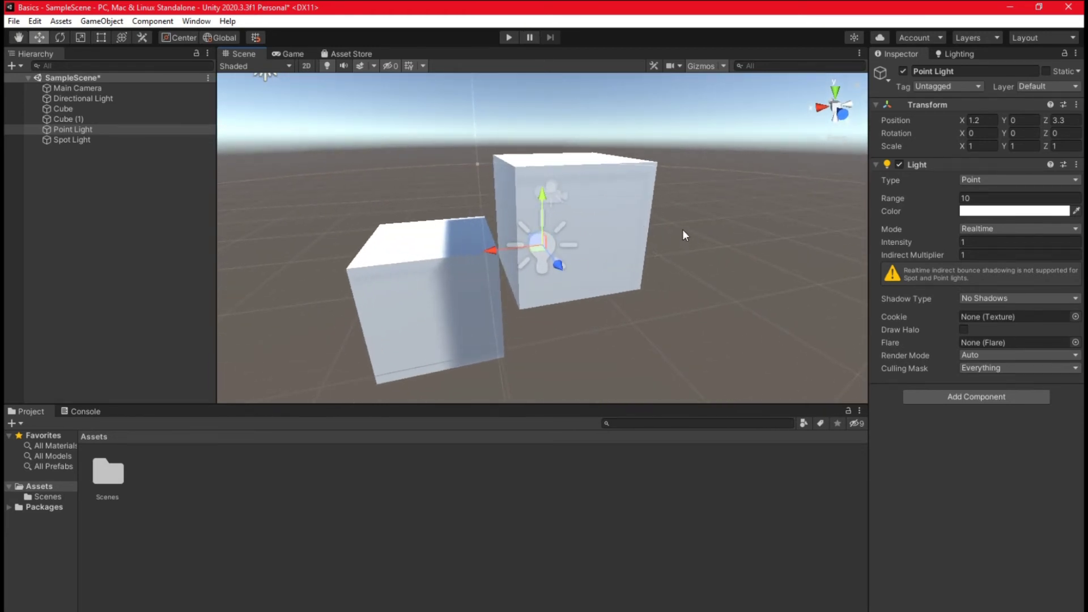
# Move the Point Light out in front of the cubes and raise it to about X 1.123, Y 1.895, Z 5.376.
pyautogui.moveTo(547, 247); pyautogui.dragTo(650, 398)
pyautogui.scroll(-6, 547, 313)
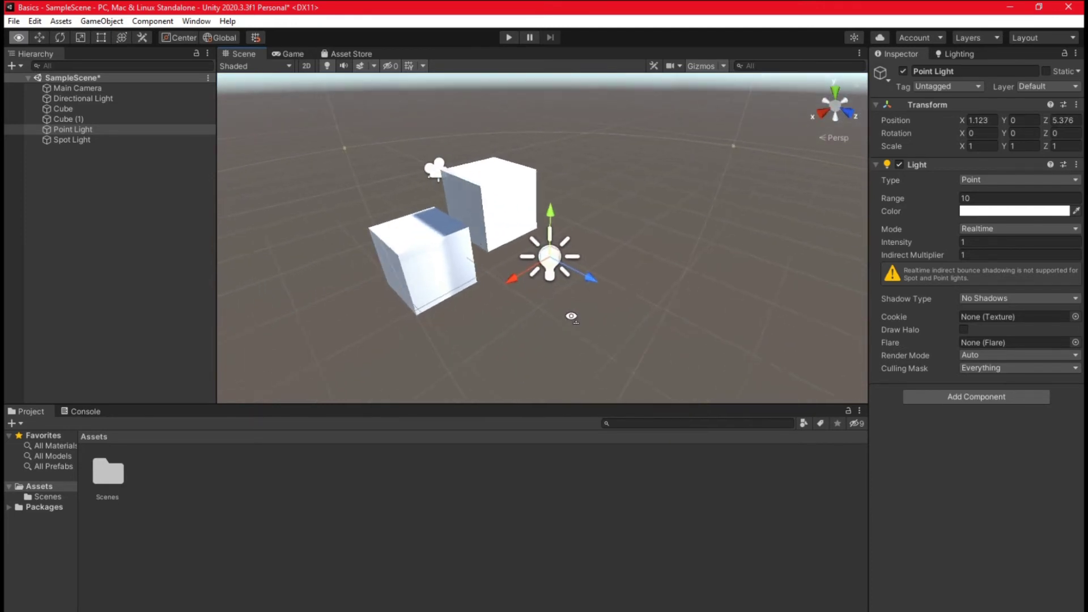
pyautogui.moveTo(578, 216); pyautogui.dragTo(581, 165)
pyautogui.moveTo(581, 165); pyautogui.dragTo(576, 182, button='right')
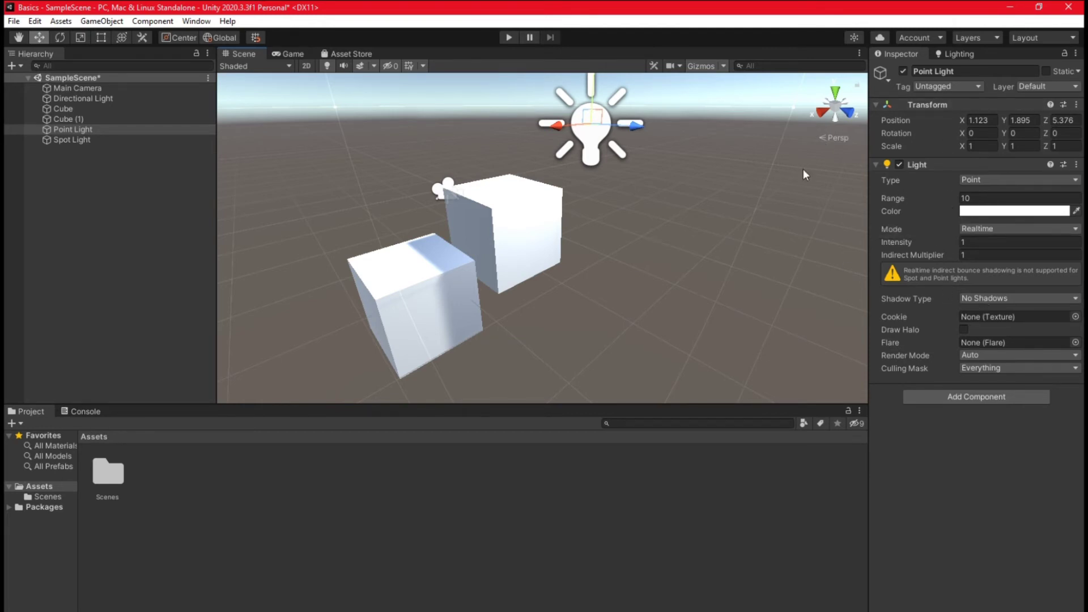
# Delete the Point Light and select the Spot Light.
pyautogui.rightClick(74, 128)
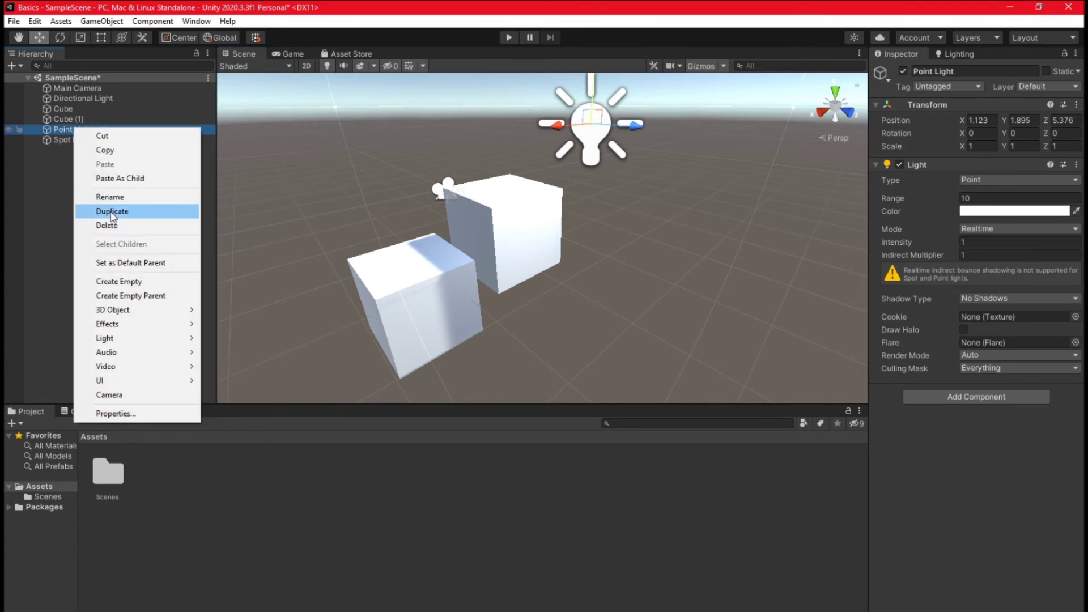
pyautogui.click(106, 225)
pyautogui.click(72, 129)
pyautogui.keyDown('alt'); pyautogui.moveTo(365, 231); pyautogui.dragTo(437, 235); pyautogui.keyUp('alt')
pyautogui.moveTo(452, 138); pyautogui.dragTo(482, 149)
pyautogui.click(434, 129)
pyautogui.click(141, 131)
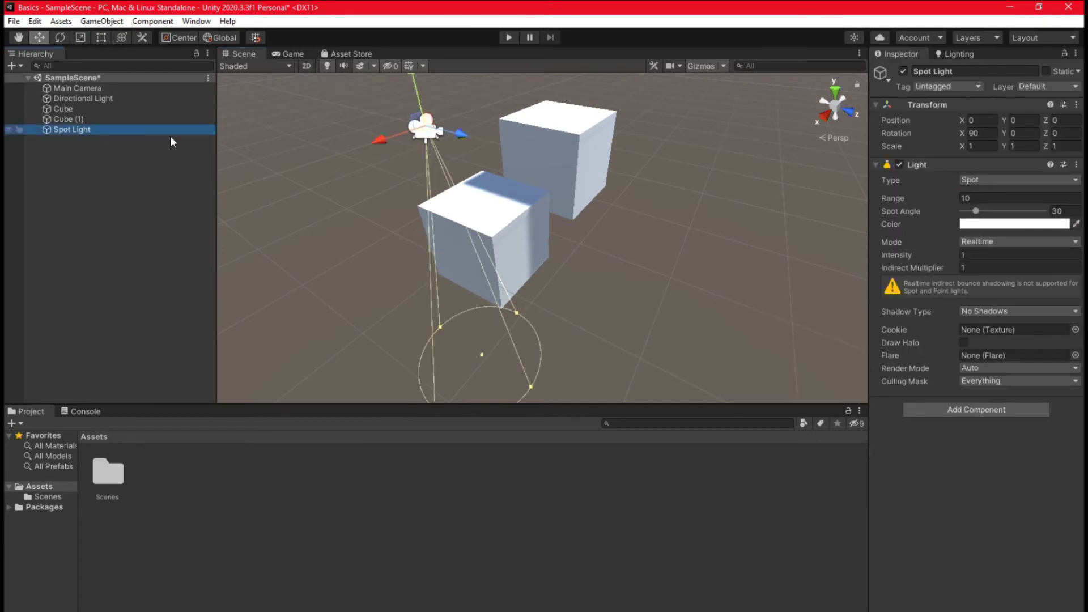
# Move the Spot Light above the two cubes, to about X 1.91, Y 3.457, Z 4.203.
pyautogui.moveTo(459, 134); pyautogui.dragTo(515, 259)
pyautogui.moveTo(535, 177); pyautogui.dragTo(535, 8)
pyautogui.scroll(-5, 540, 169)
pyautogui.moveTo(542, 174); pyautogui.dragTo(563, 59)
pyautogui.keyDown('alt'); pyautogui.moveTo(557, 151); pyautogui.dragTo(582, 162); pyautogui.keyUp('alt')
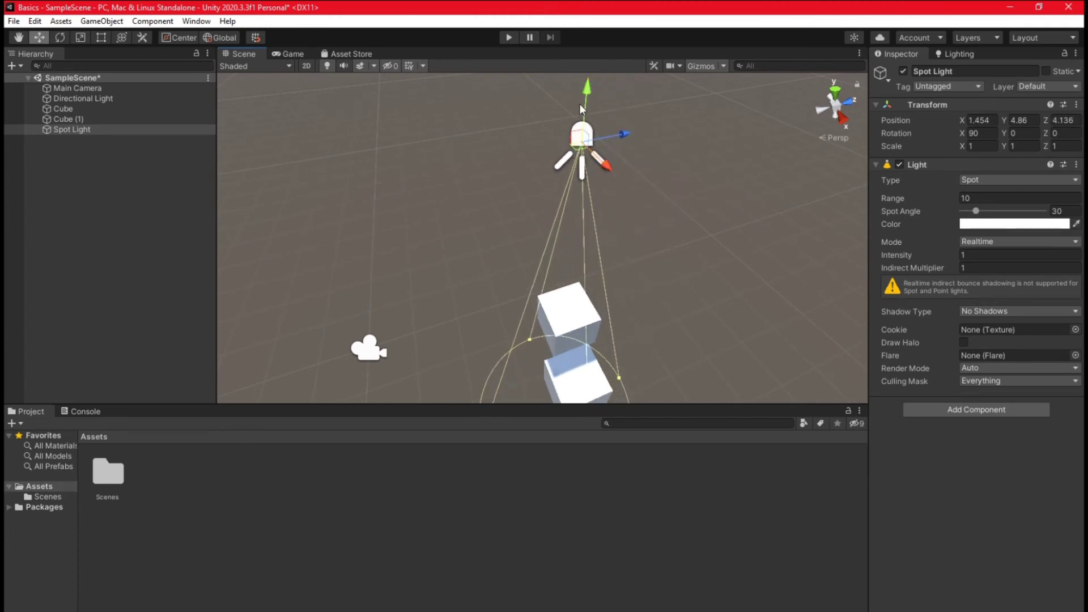
pyautogui.moveTo(586, 91); pyautogui.dragTo(586, 203)
pyautogui.moveTo(574, 242); pyautogui.dragTo(589, 270)
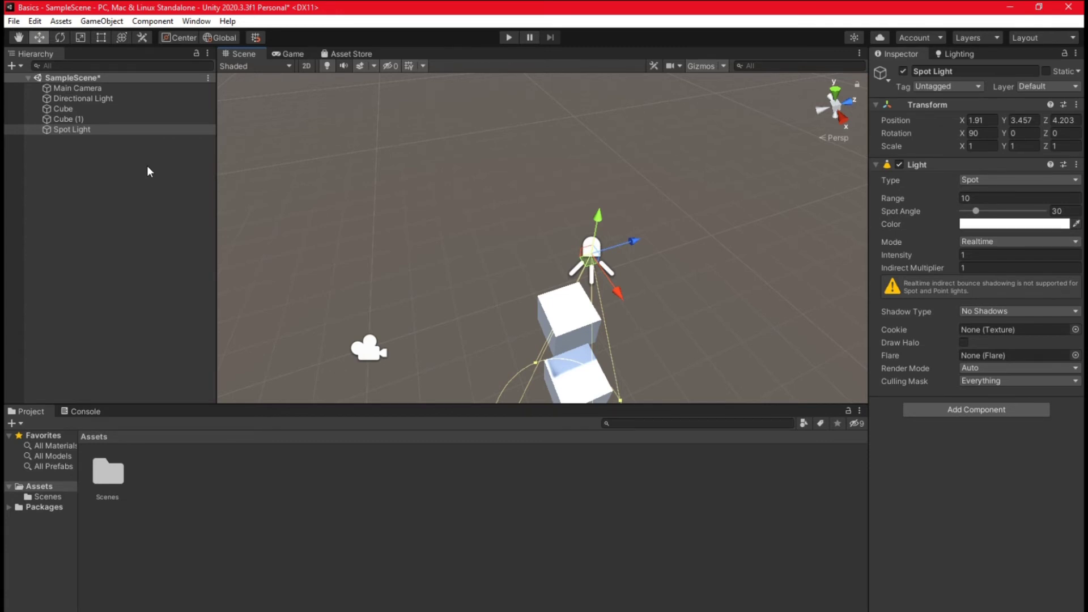
# Examine the Spot Light's cone, lower the light towards the cubes, and raise it to about X 2.26, Y 4.23, Z 4.07.
pyautogui.keyDown('alt'); pyautogui.moveTo(348, 215); pyautogui.dragTo(418, 175); pyautogui.keyUp('alt')
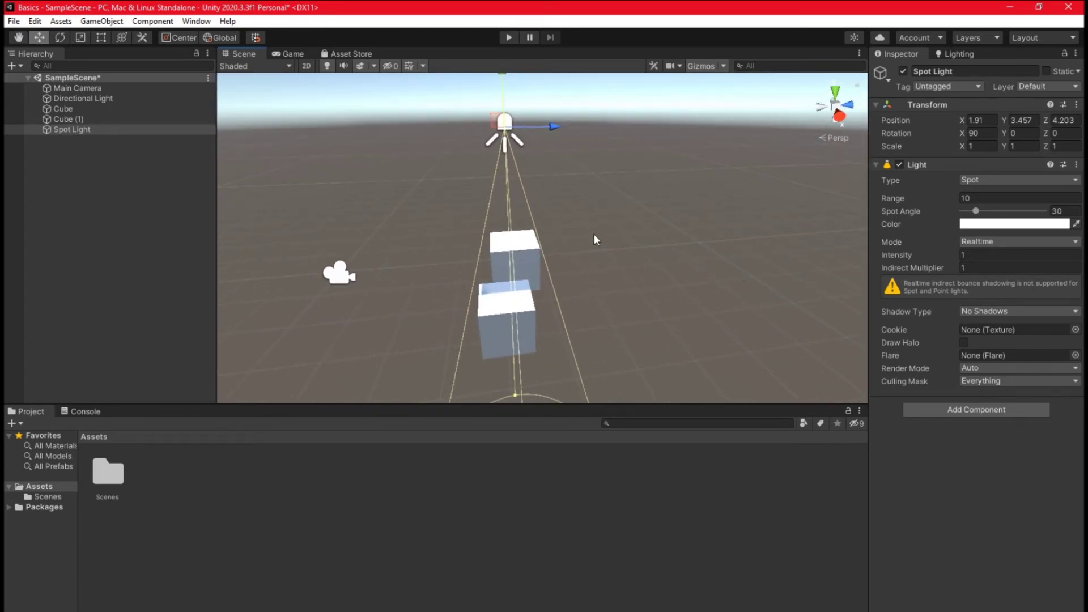
pyautogui.keyDown('alt'); pyautogui.moveTo(413, 216); pyautogui.dragTo(529, 144); pyautogui.keyUp('alt')
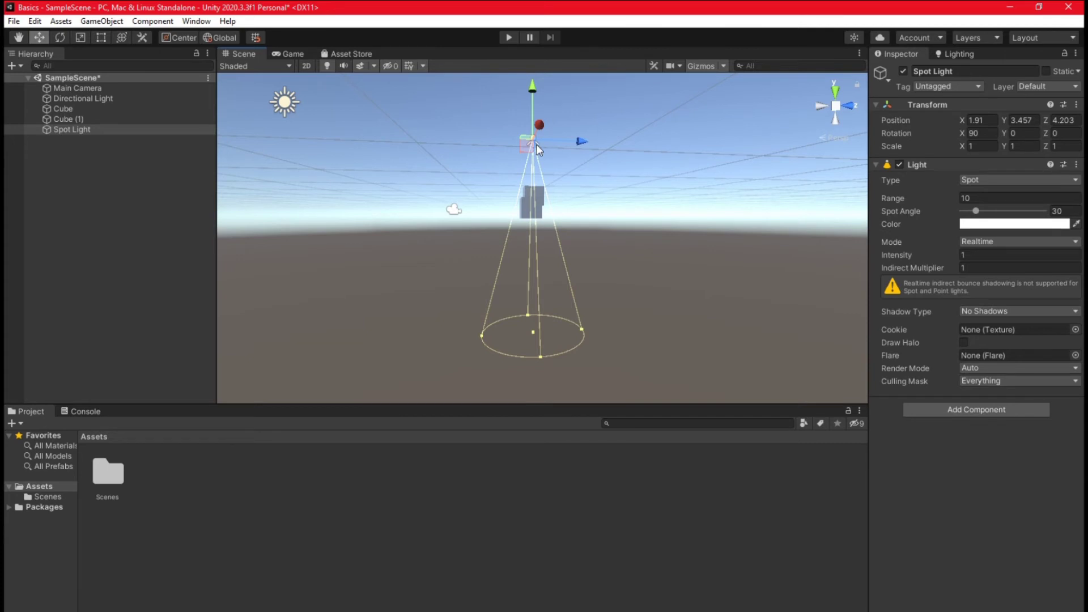
pyautogui.keyDown('alt'); pyautogui.moveTo(593, 216); pyautogui.dragTo(554, 238); pyautogui.keyUp('alt')
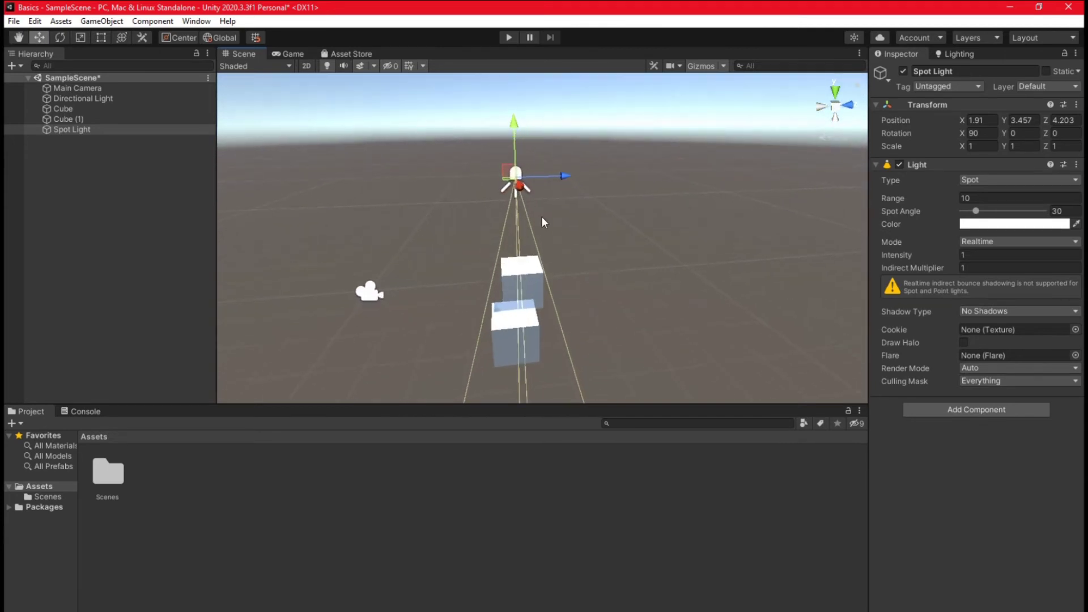
pyautogui.moveTo(514, 143); pyautogui.dragTo(520, 203)
pyautogui.moveTo(518, 263); pyautogui.dragTo(510, 255)
pyautogui.moveTo(512, 214); pyautogui.dragTo(513, 89)
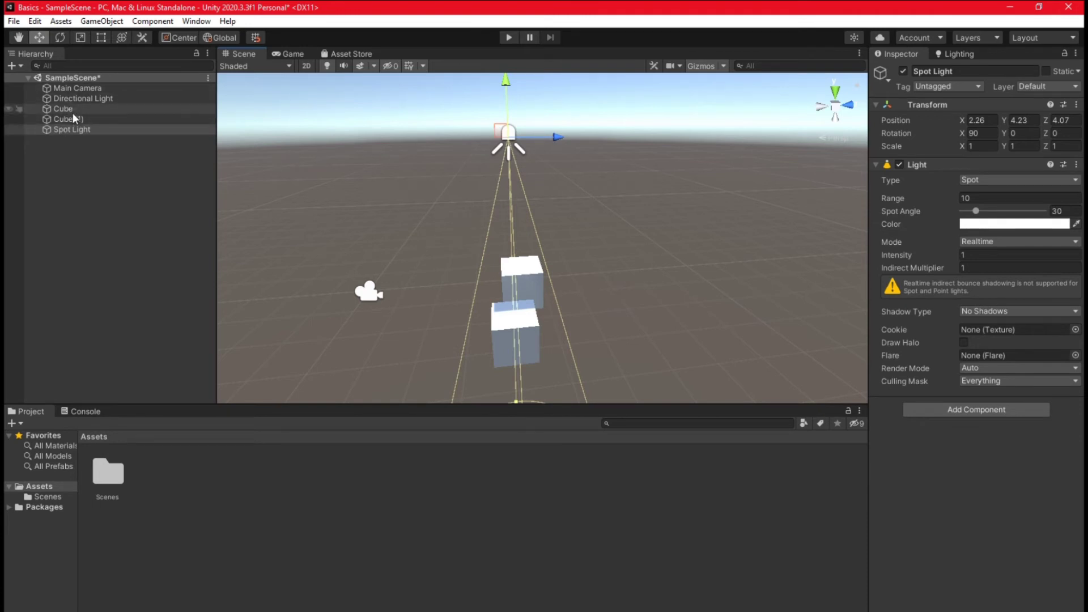
# Delete the Spot Light and save the scene.
pyautogui.rightClick(71, 129)
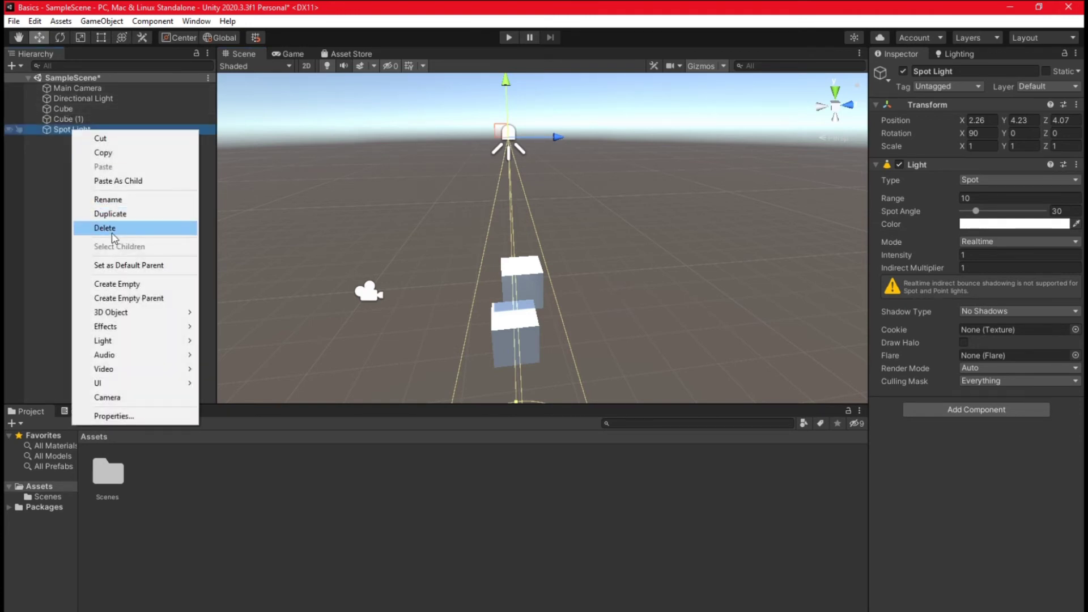
pyautogui.click(112, 229)
pyautogui.hotkey('ctrl', 's')
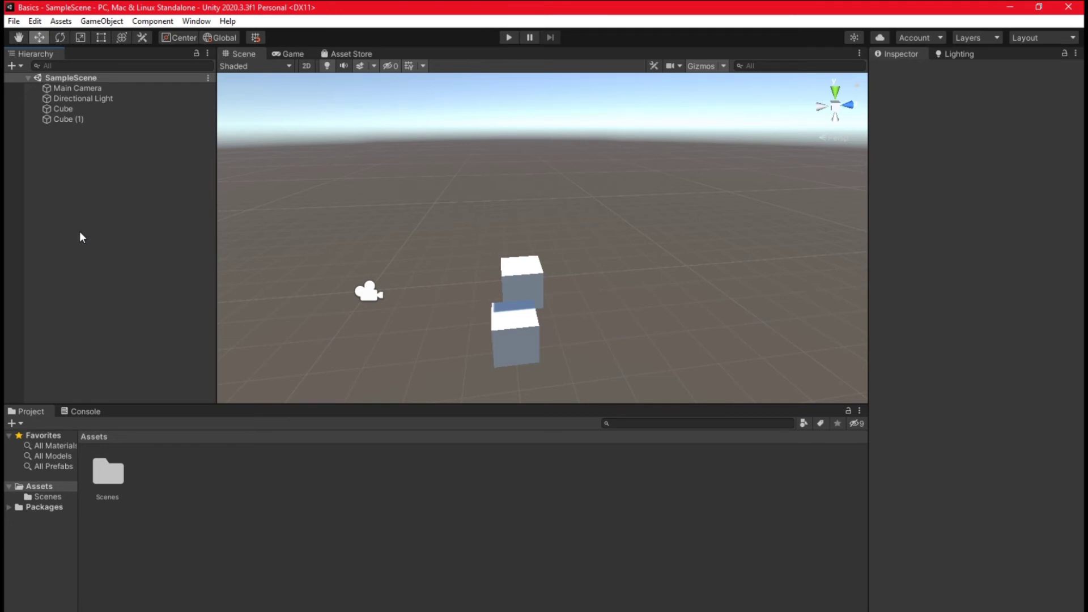
# Reorder the Hierarchy so Cube (1) sits above Cube, and save the scene.
pyautogui.moveTo(63, 120); pyautogui.dragTo(63, 106)
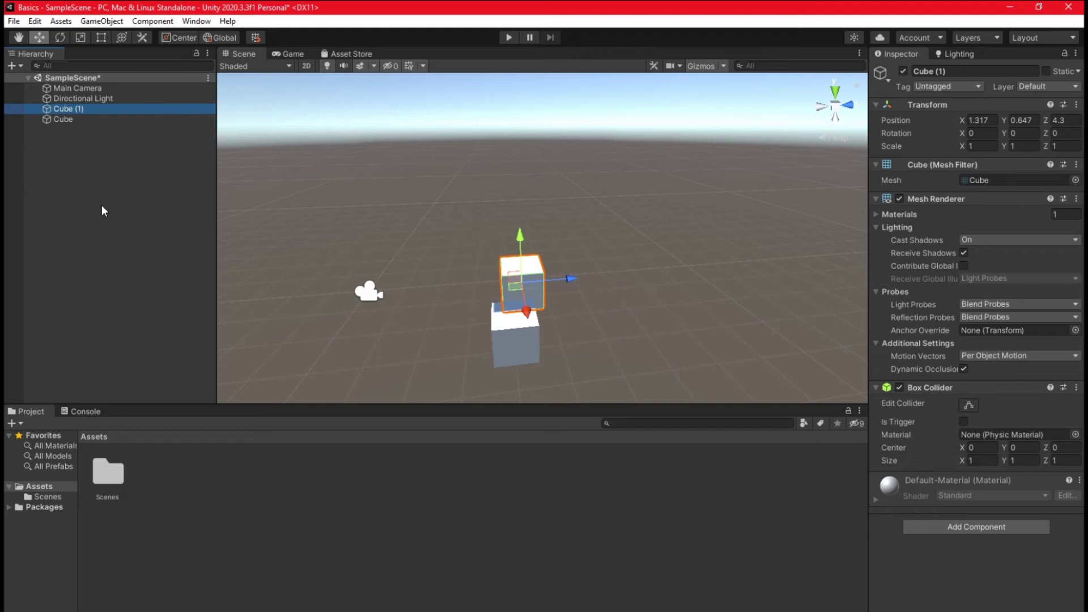
pyautogui.hotkey('ctrl', 's')
# View the list of packages in the project, collapse it, and open the Scenes folder in Assets.
pyautogui.click(15, 507)
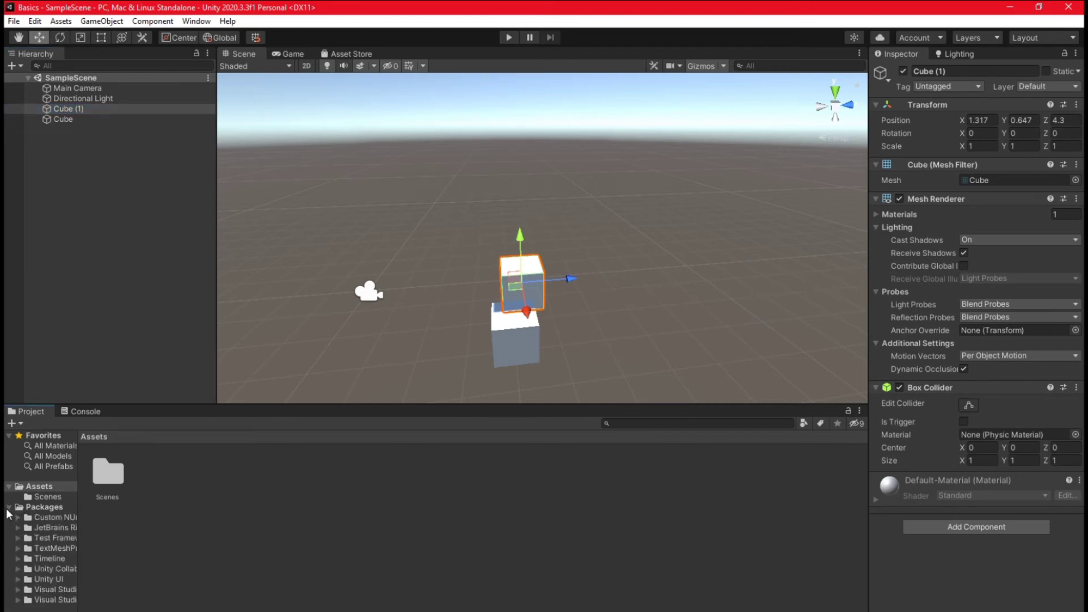
pyautogui.click(9, 507)
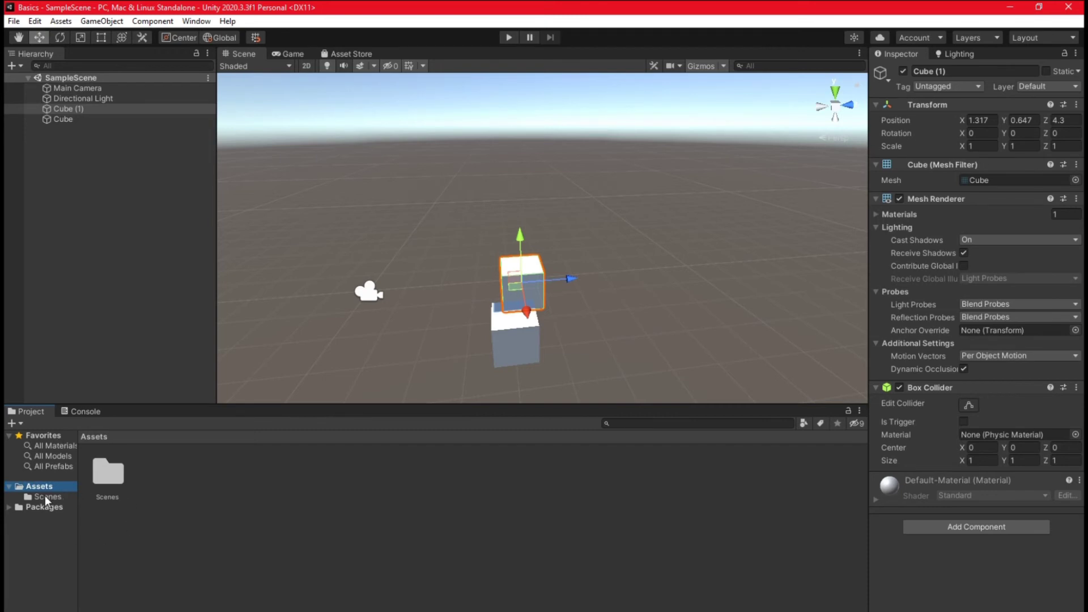
pyautogui.click(45, 496)
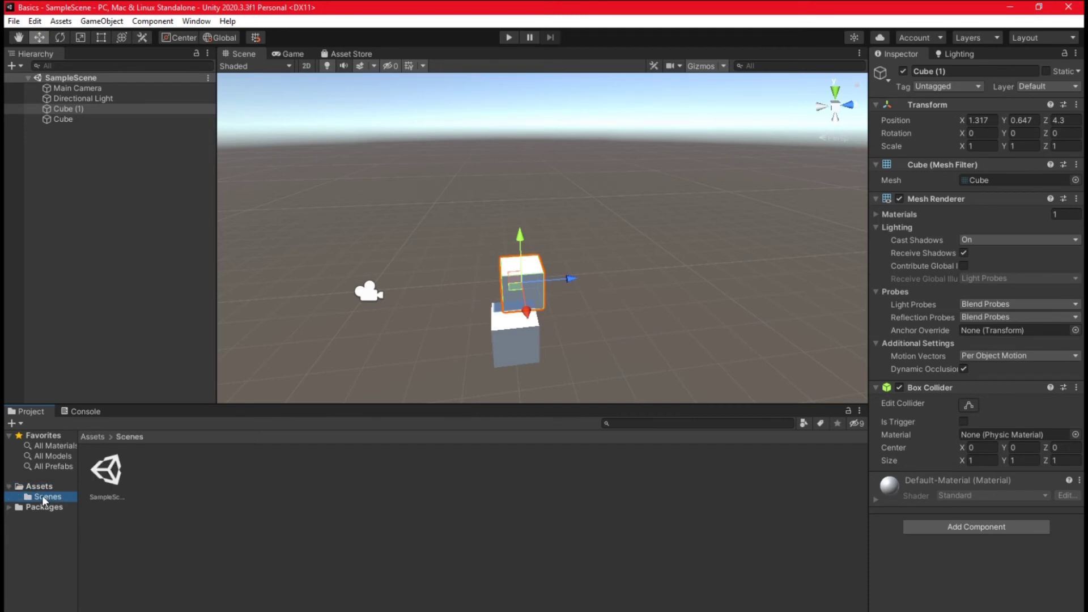
# Inspect the SampleScene asset, show the Console, and shorten the Console area to enlarge the Scene view.
pyautogui.click(118, 480)
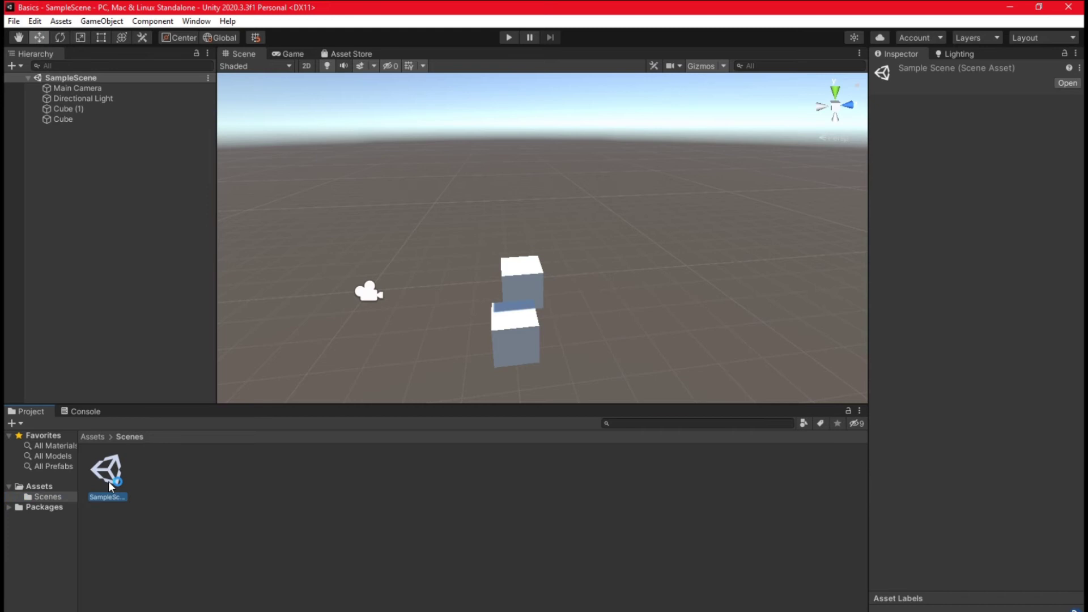
pyautogui.click(112, 478)
pyautogui.click(85, 412)
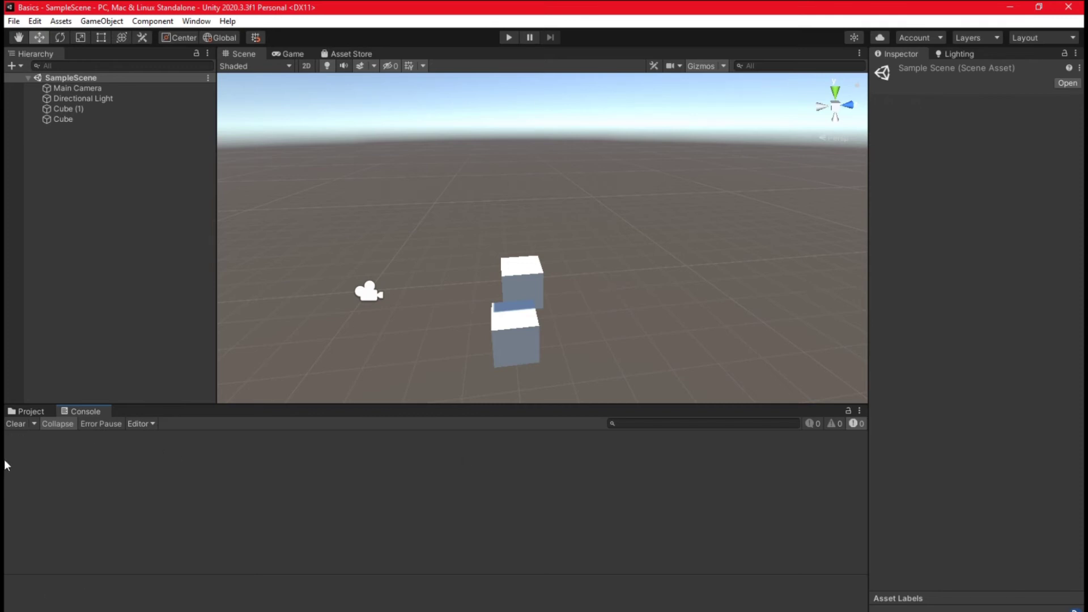
pyautogui.moveTo(136, 406); pyautogui.dragTo(145, 465)
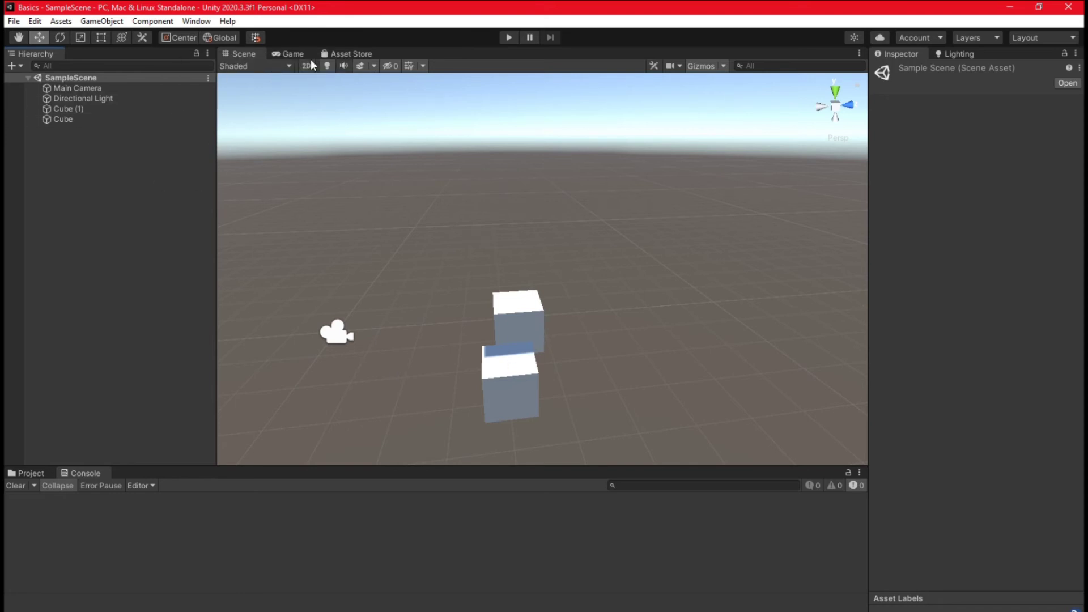
# Select Cube (1) and move it freely across the ground plane without grid snapping to about X 0.81, Z 3.7.
pyautogui.click(256, 36)
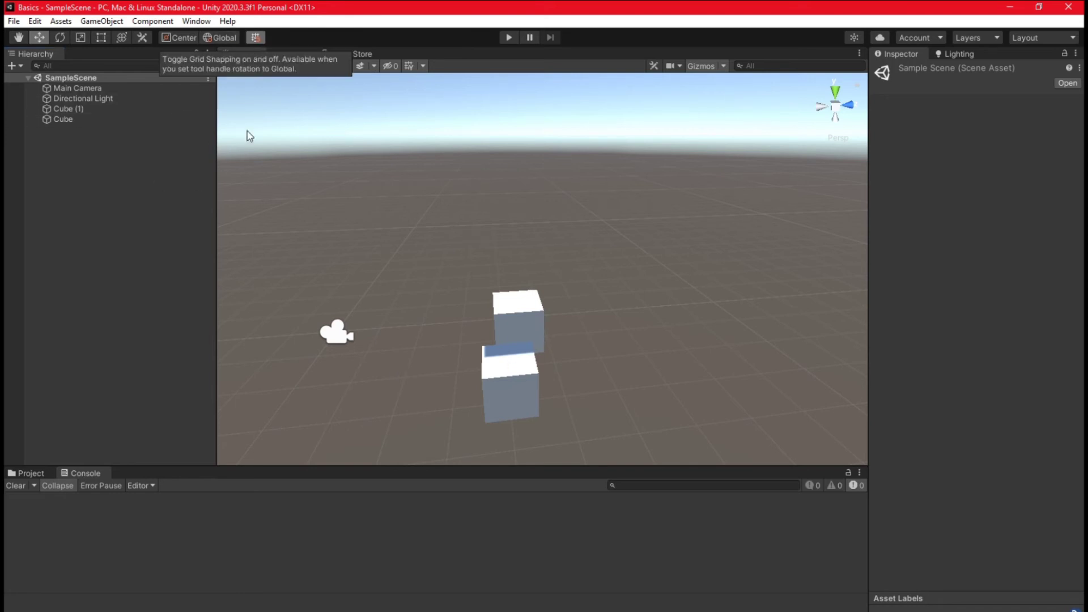
pyautogui.click(526, 307)
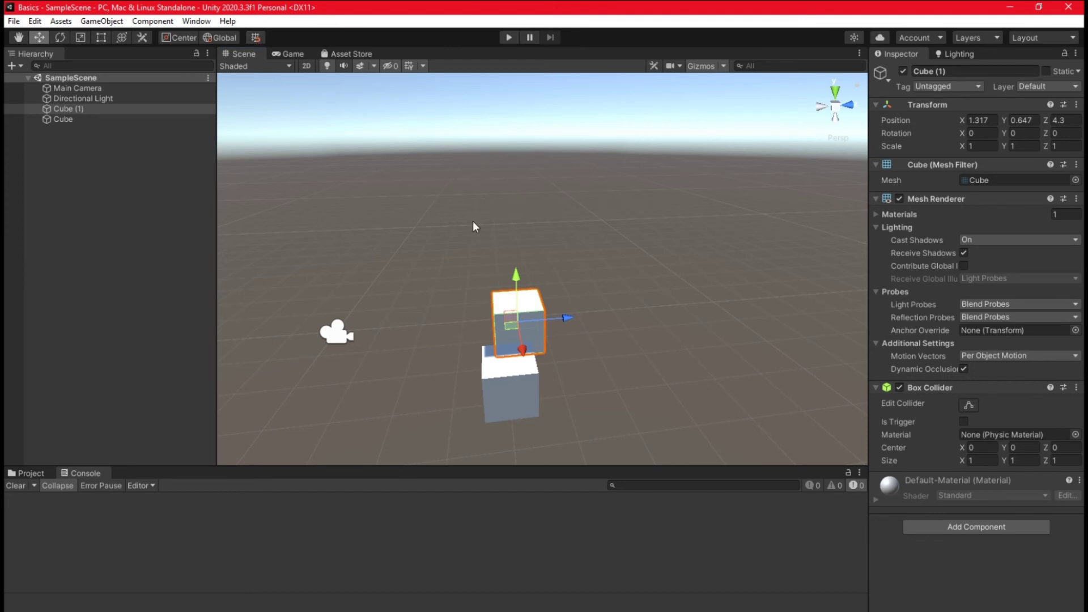
pyautogui.keyDown('alt'); pyautogui.moveTo(425, 305); pyautogui.dragTo(549, 285); pyautogui.keyUp('alt')
pyautogui.moveTo(555, 277); pyautogui.dragTo(469, 291)
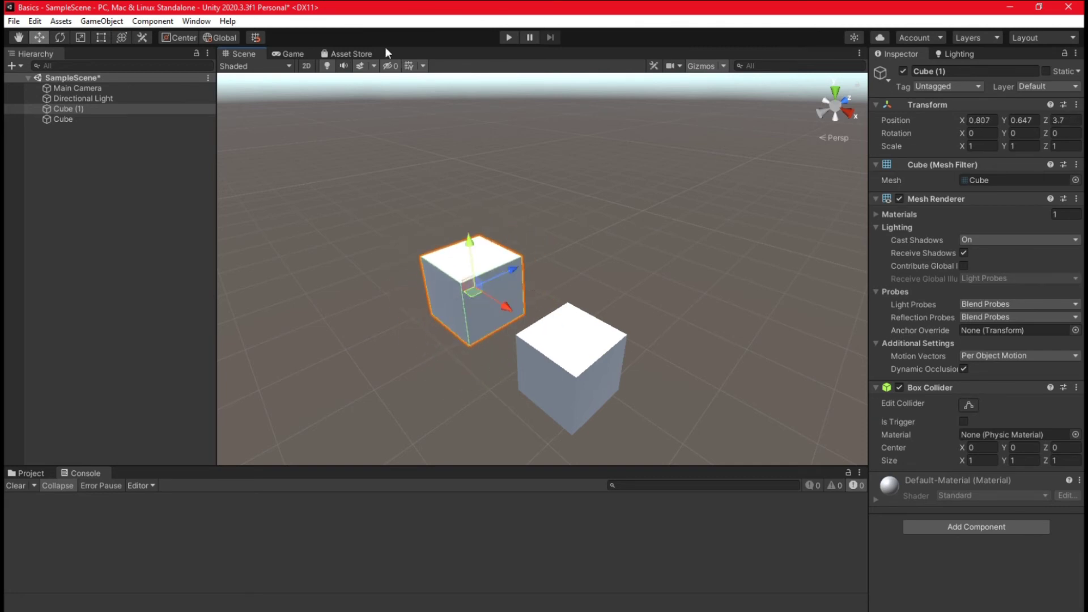
# Move Cube (1) with grid snapping on to about X -1, Z 4, and with snapping off to about X 0.9, Z 2.98.
pyautogui.click(256, 38)
pyautogui.moveTo(467, 291); pyautogui.dragTo(452, 253)
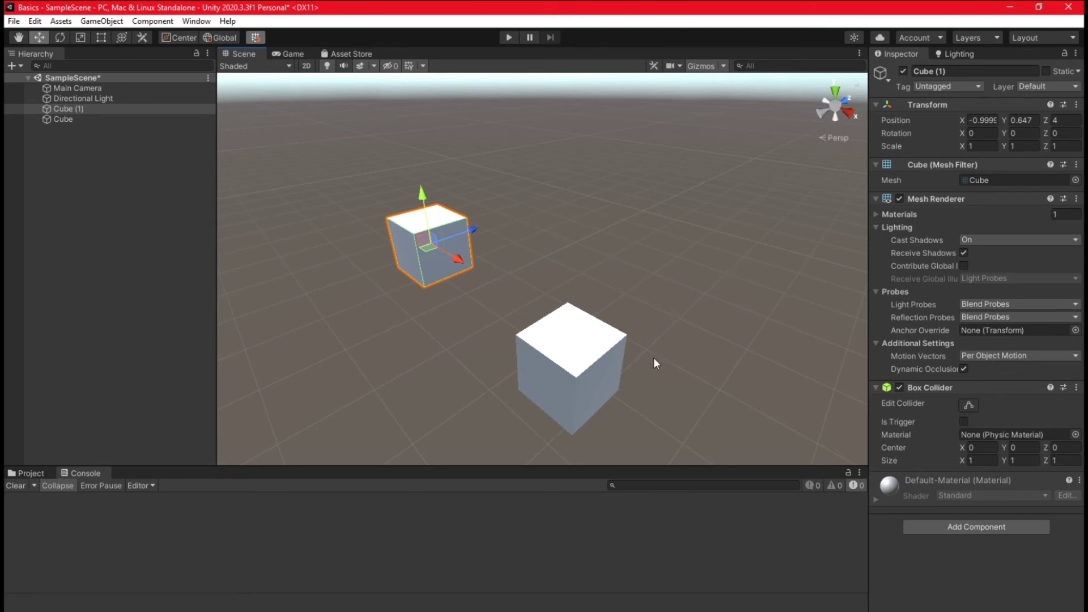
pyautogui.click(255, 37)
pyautogui.click(256, 38)
pyautogui.moveTo(426, 252); pyautogui.dragTo(430, 315)
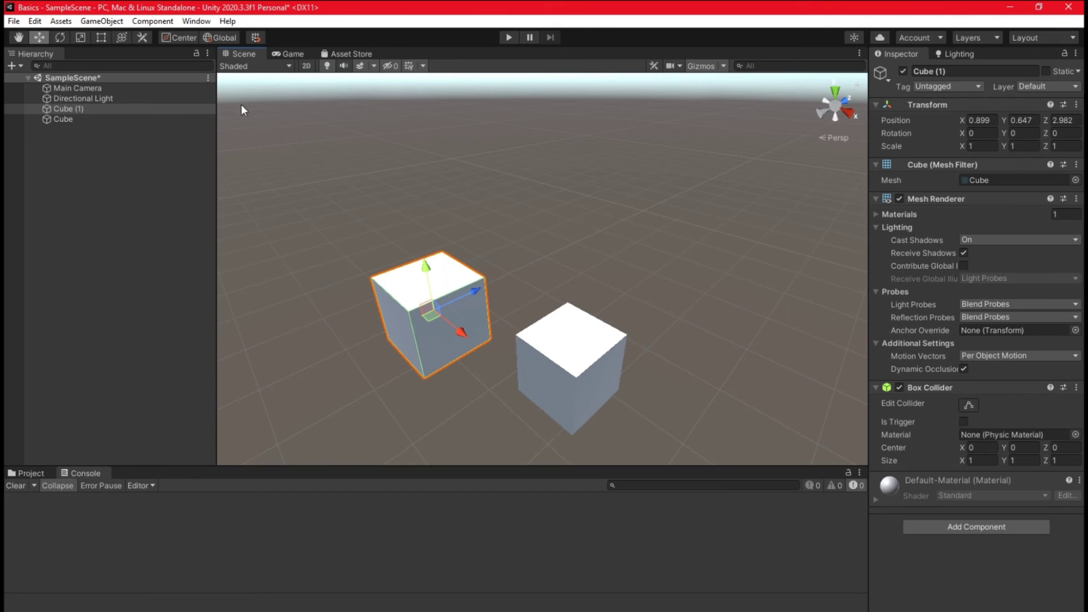
# Create an empty GameObject at the root of the scene and select it.
pyautogui.click(79, 155)
pyautogui.rightClick(41, 158)
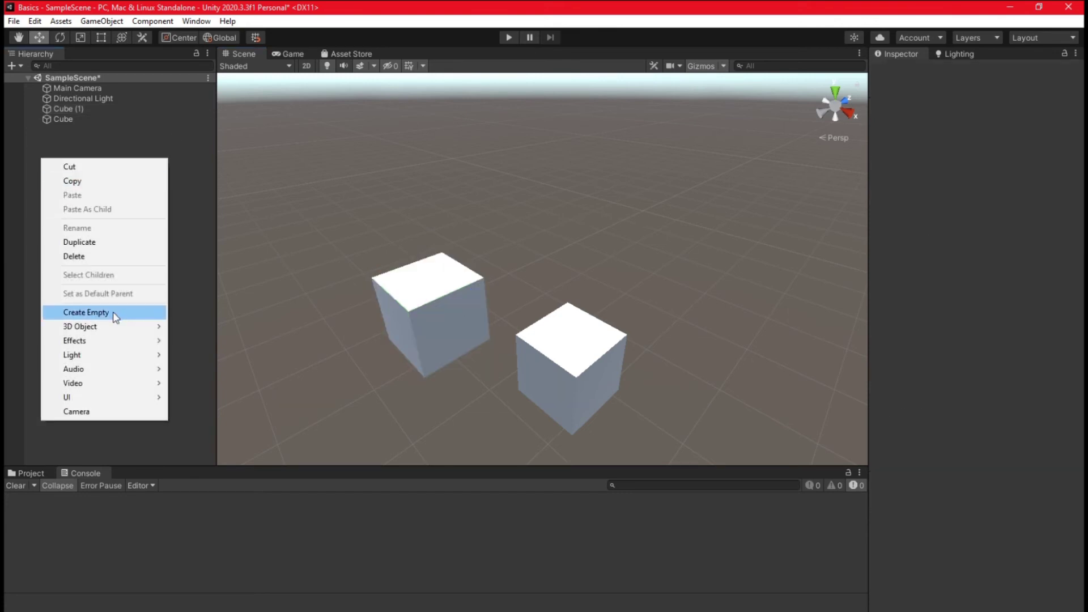
pyautogui.click(114, 312)
pyautogui.click(67, 137)
pyautogui.click(66, 133)
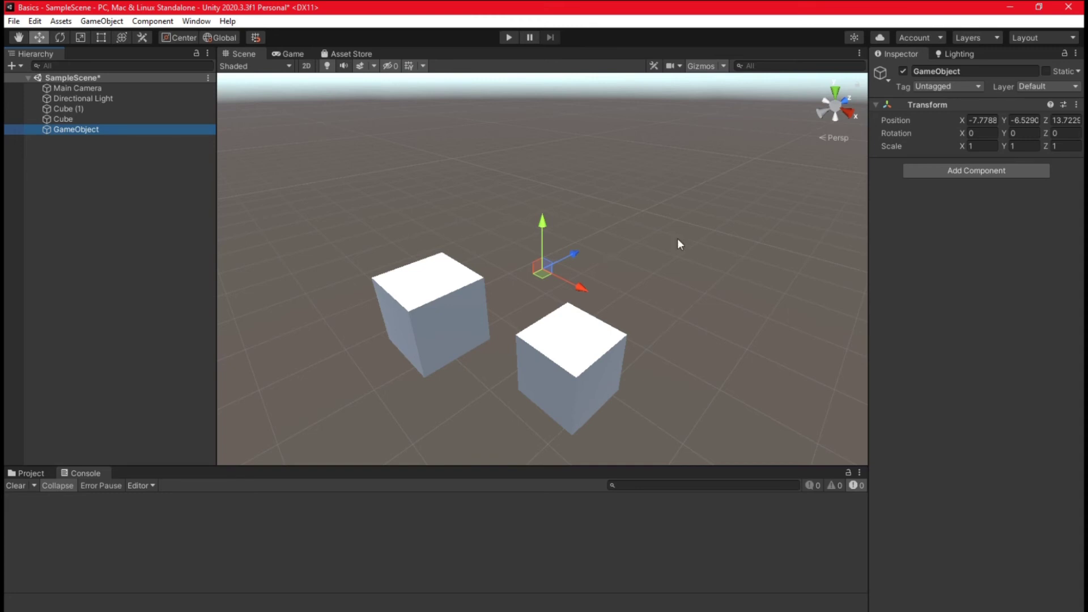
# View the Transform component's options and add a Box Collider to the empty GameObject.
pyautogui.rightClick(973, 106)
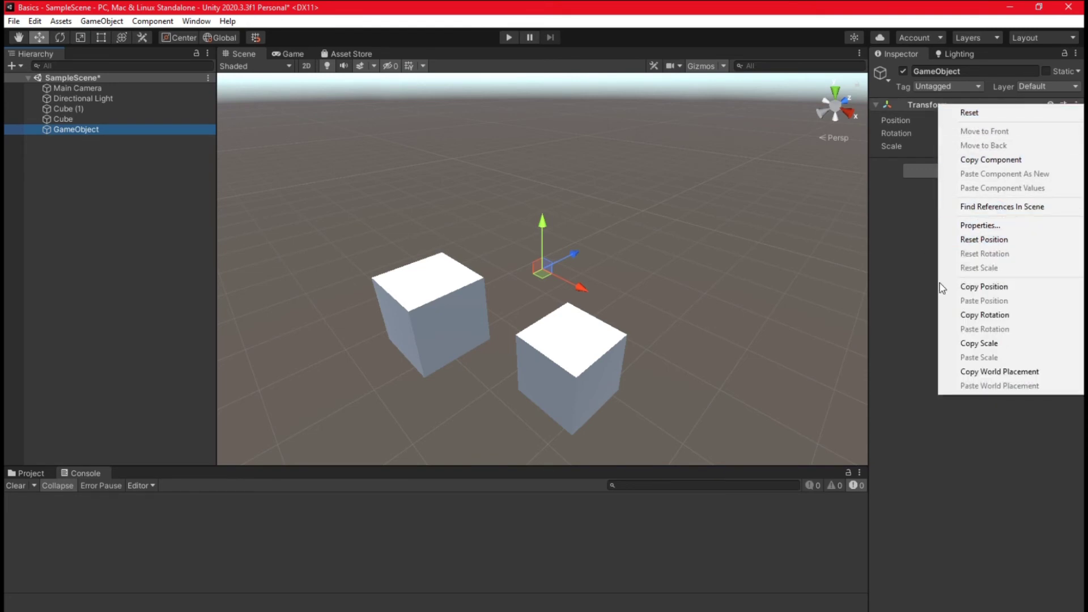
pyautogui.click(907, 245)
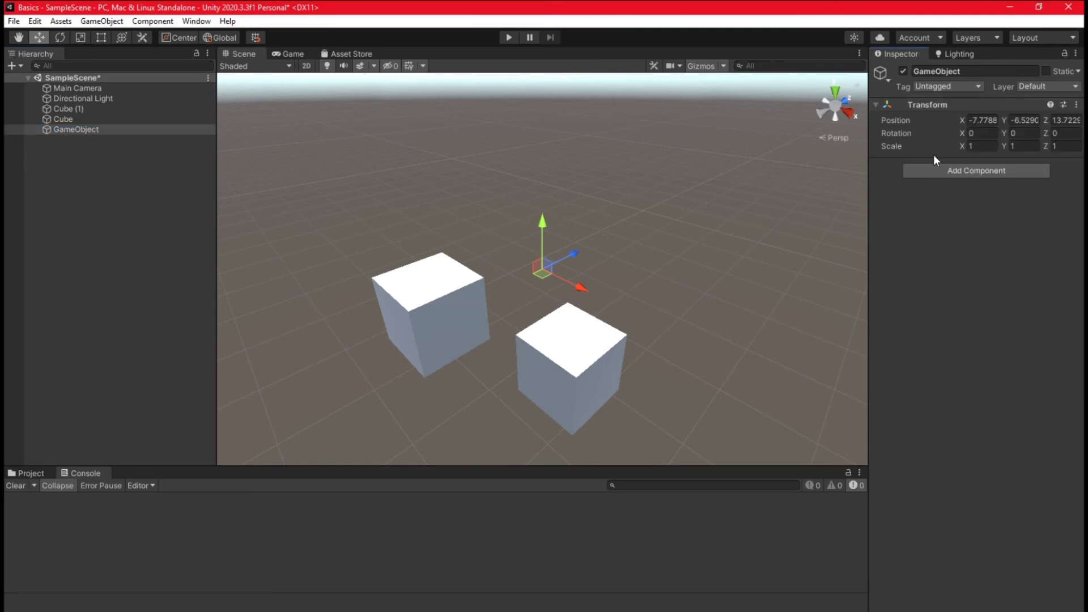
pyautogui.click(941, 168)
pyautogui.click(933, 285)
pyautogui.click(938, 217)
# Remove the Box Collider from the empty GameObject and check the Transform component's options for comparison.
pyautogui.rightClick(942, 165)
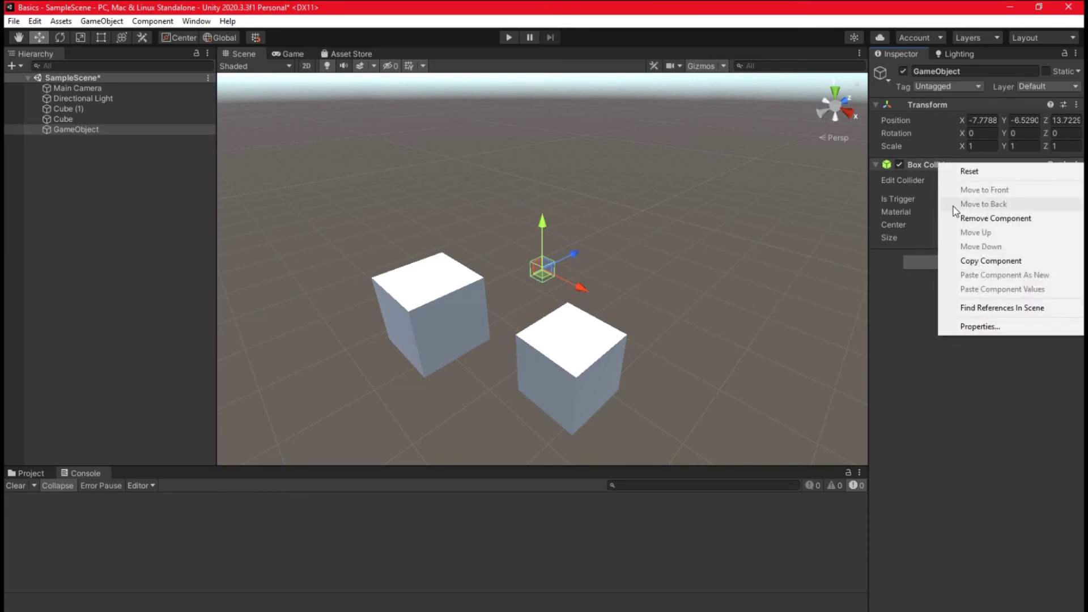
pyautogui.click(1005, 224)
pyautogui.rightClick(957, 108)
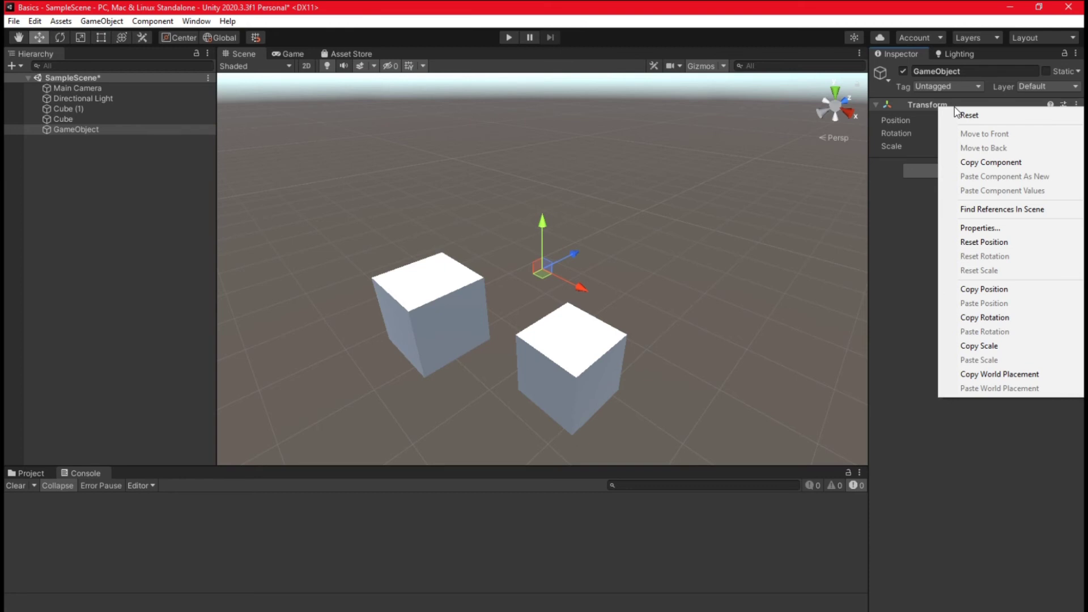
pyautogui.click(929, 273)
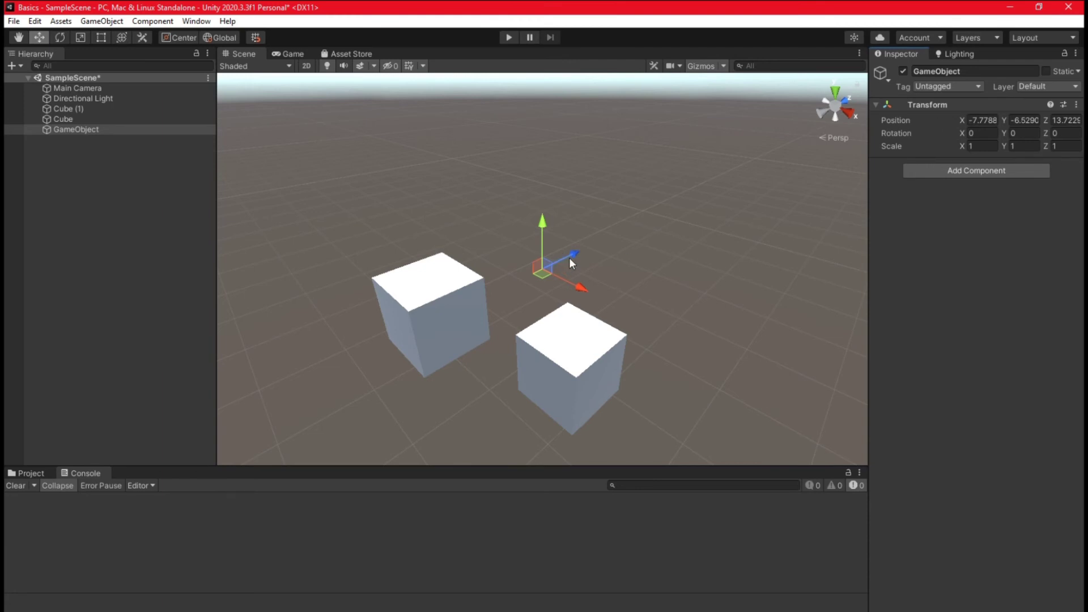
# Move the empty GameObject to about X -6.82, Z 17.3, and reset its position to X 0, Y 0, Z 0.
pyautogui.moveTo(882, 118)
pyautogui.moveTo(580, 254); pyautogui.dragTo(625, 237)
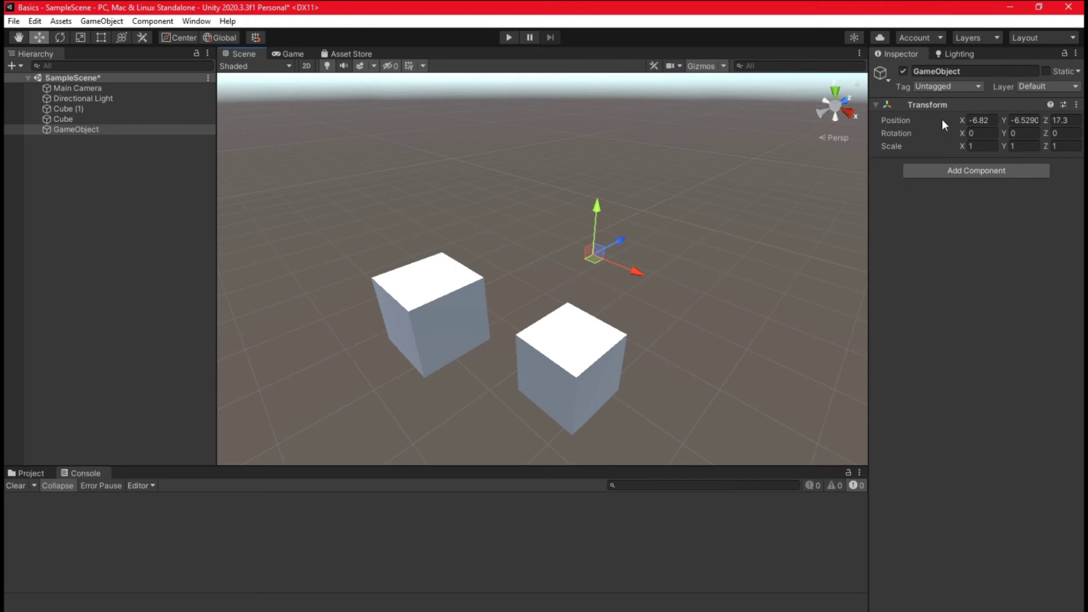
pyautogui.moveTo(945, 124)
pyautogui.click(993, 122)
pyautogui.write('0')
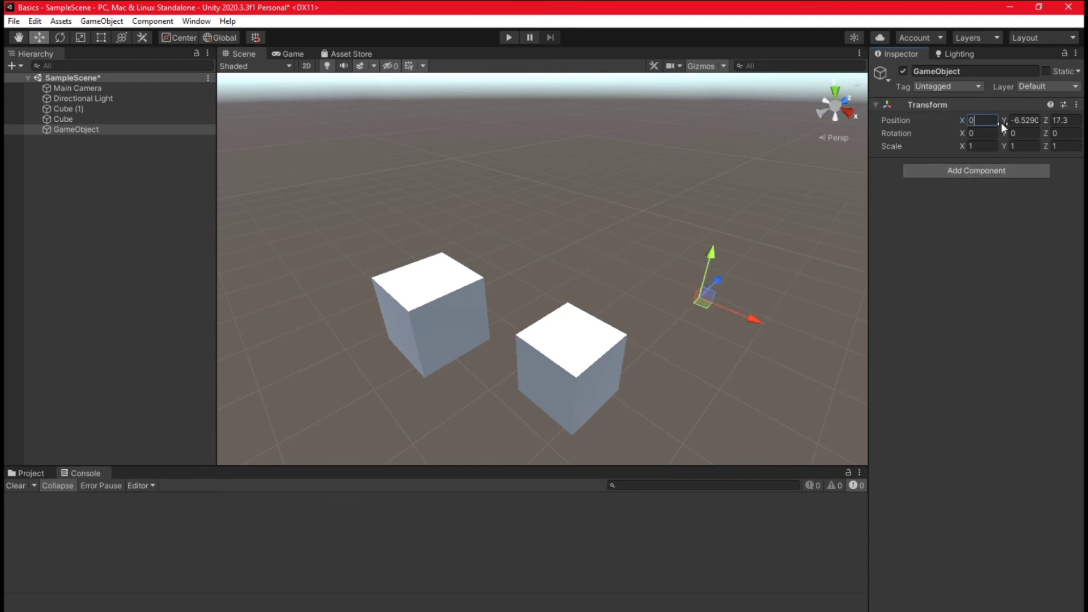
pyautogui.click(1023, 120)
pyautogui.write('0')
pyautogui.click(1056, 120)
pyautogui.write('0')
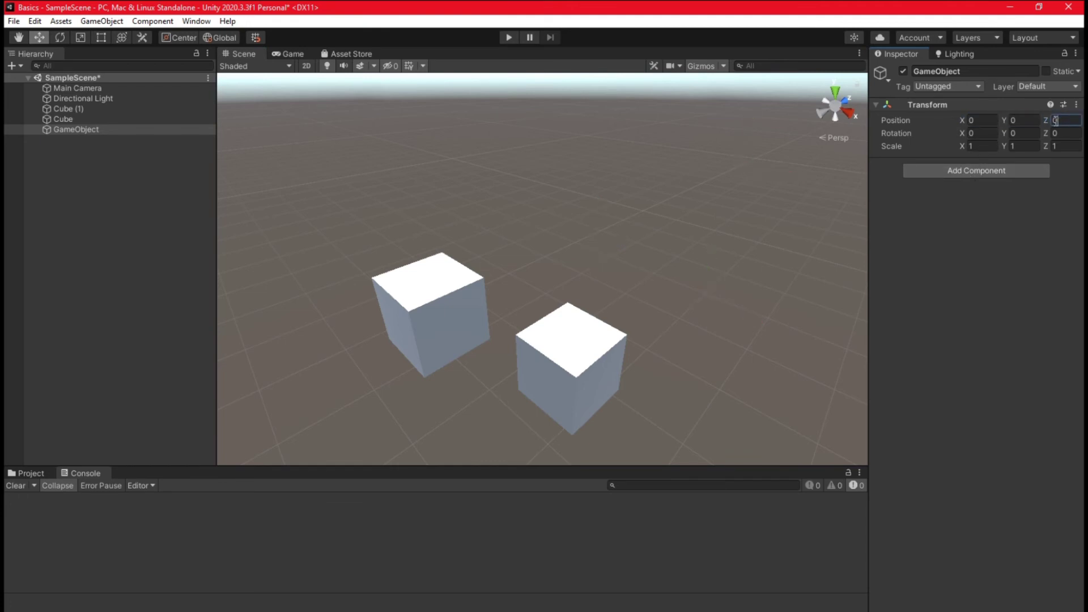
# Rotate the empty GameObject freehand to about X -2.4, Y -55, Z 3.5 with the Rotate tool.
pyautogui.moveTo(813, 193); pyautogui.dragTo(516, 258, button='right')
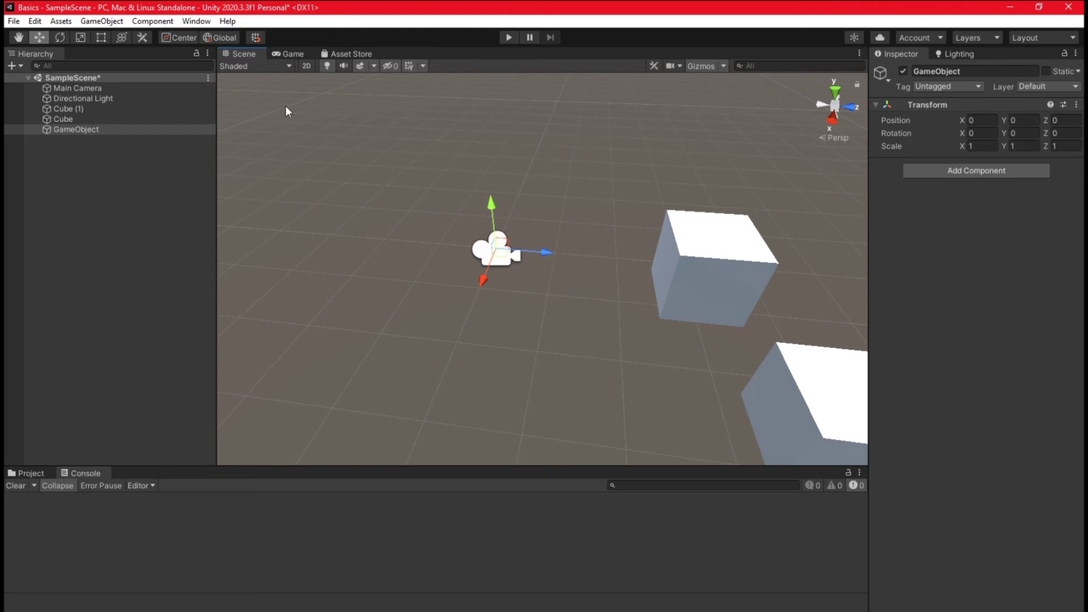
pyautogui.click(59, 38)
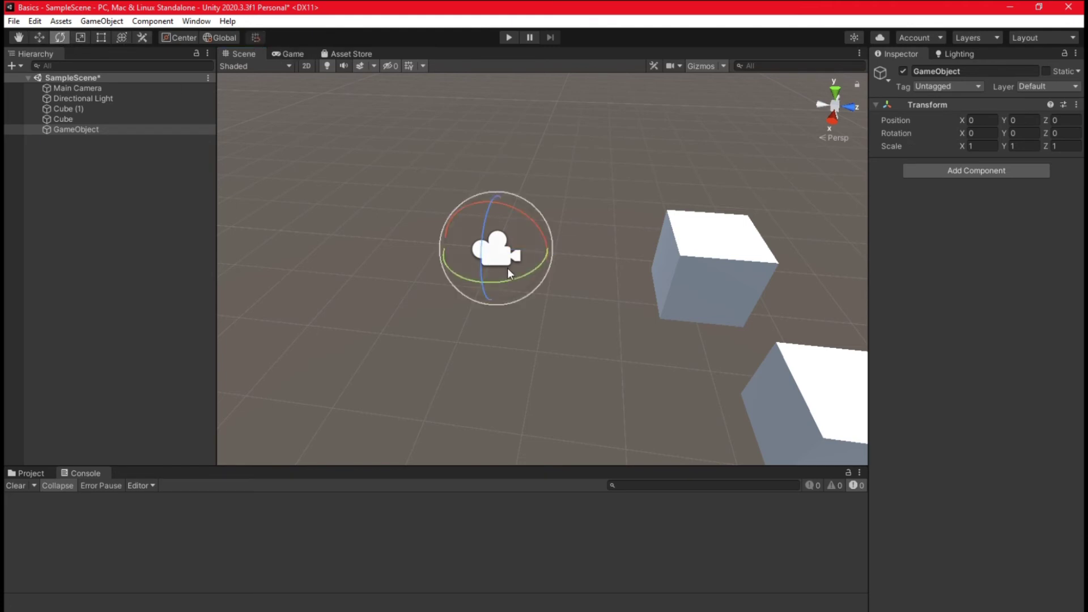
pyautogui.moveTo(515, 275); pyautogui.dragTo(608, 295)
pyautogui.moveTo(540, 233); pyautogui.dragTo(544, 266)
# Set the empty GameObject's rotation to X 20, Y 60, Z 90, and delete the object.
pyautogui.click(983, 134)
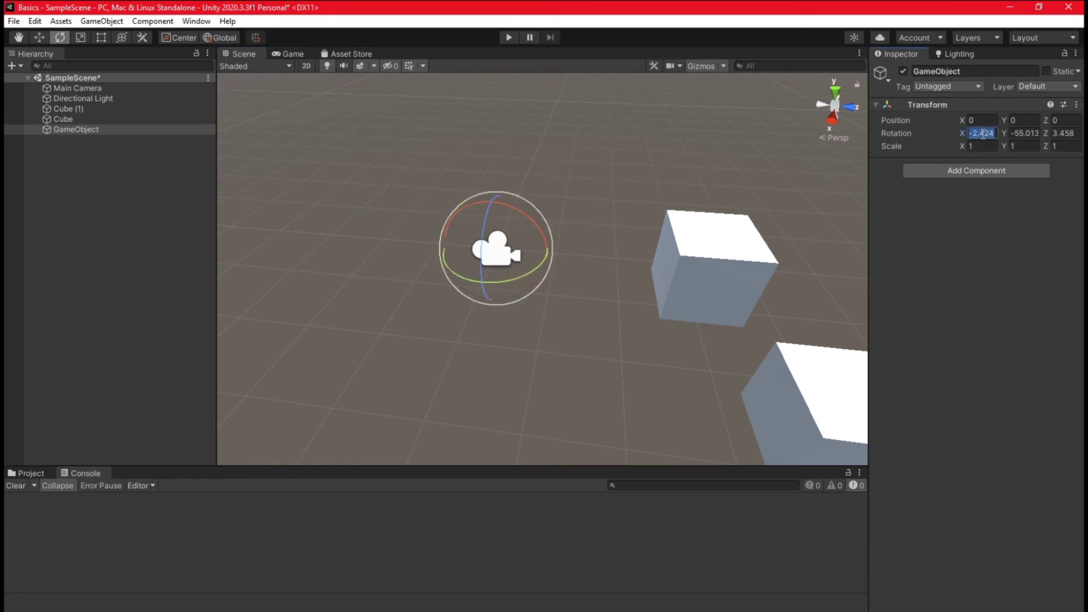
pyautogui.write('20')
pyautogui.click(1026, 133)
pyautogui.write('60')
pyautogui.press('Tab')
pyautogui.write('90')
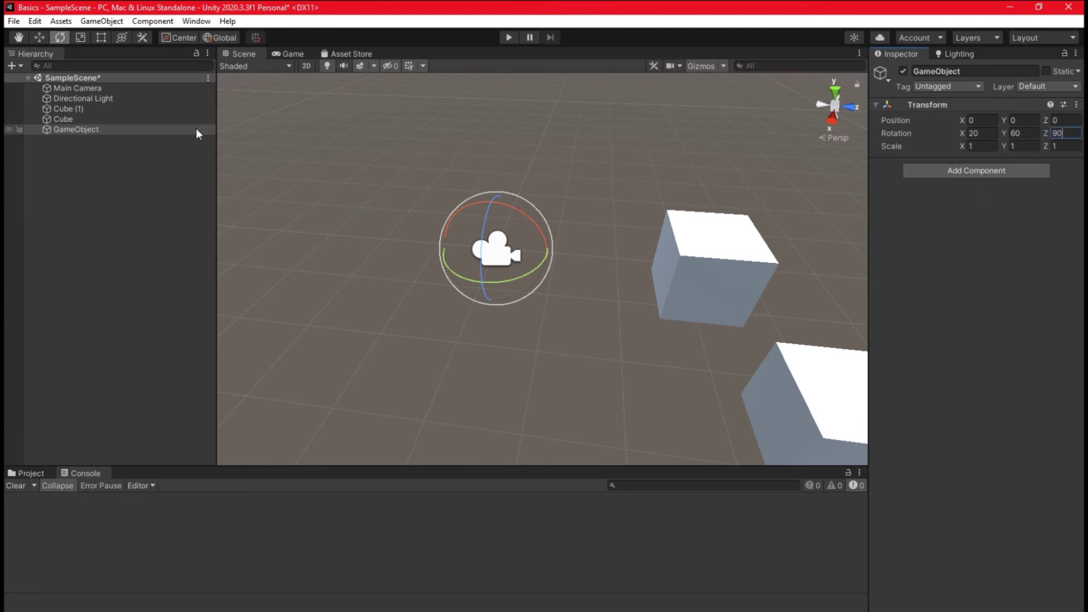
pyautogui.rightClick(75, 128)
pyautogui.click(134, 230)
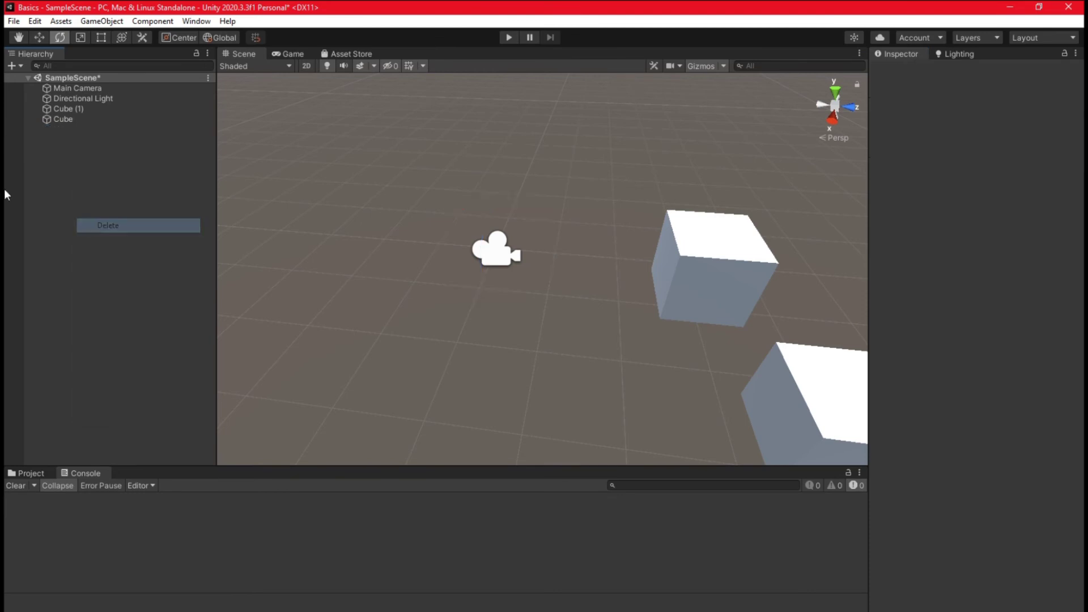
# Select Cube and set its position to X 0, Y 0, Z 0.
pyautogui.click(62, 119)
pyautogui.press('f')
pyautogui.keyDown('alt'); pyautogui.moveTo(453, 295); pyautogui.dragTo(518, 318); pyautogui.keyUp('alt')
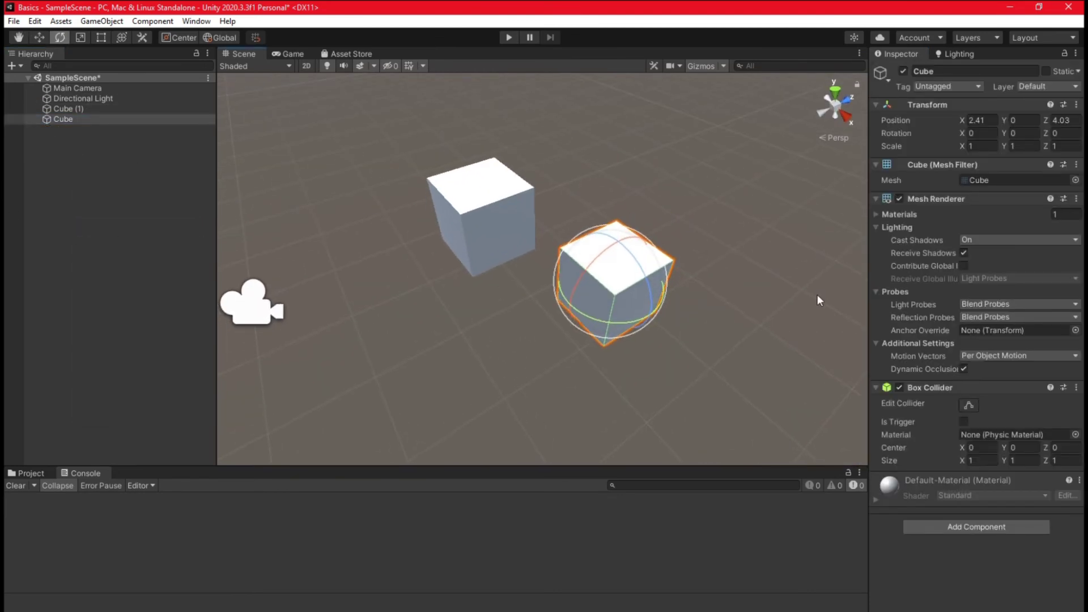
pyautogui.click(980, 120)
pyautogui.write('0')
pyautogui.press('Tab')
pyautogui.press('Tab')
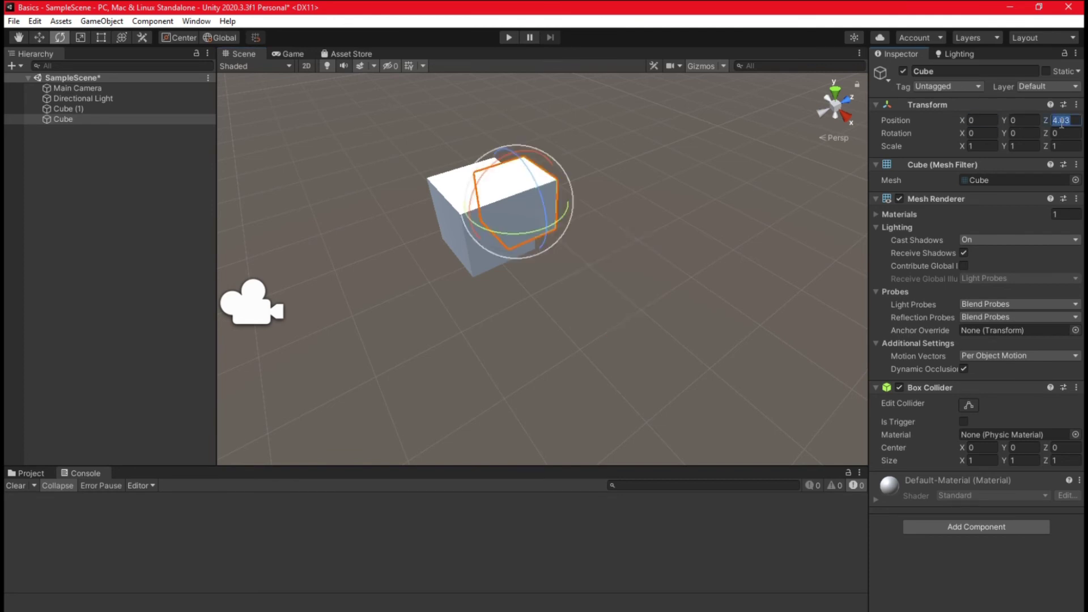
pyautogui.write('0')
# Set Cube's rotation to X 20, Y 60, Z 90, and scrub the Z rotation to about 63.38.
pyautogui.keyDown('alt'); pyautogui.moveTo(556, 209); pyautogui.dragTo(489, 262); pyautogui.keyUp('alt')
pyautogui.click(980, 134)
pyautogui.write('20')
pyautogui.click(1022, 133)
pyautogui.write('60')
pyautogui.click(1068, 135)
pyautogui.write('90')
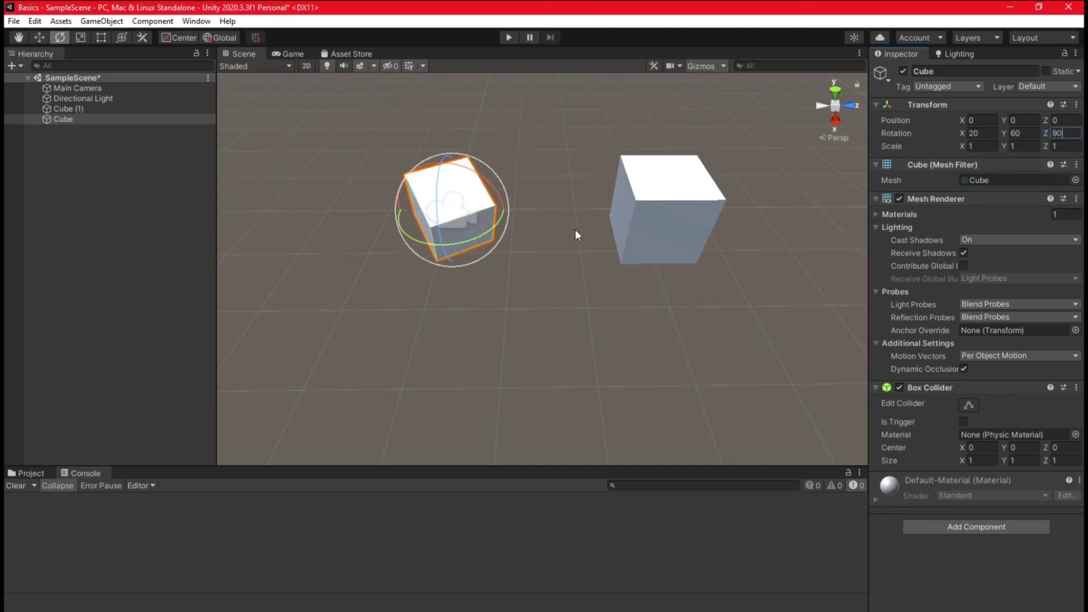
pyautogui.moveTo(1045, 136); pyautogui.dragTo(431, 229)
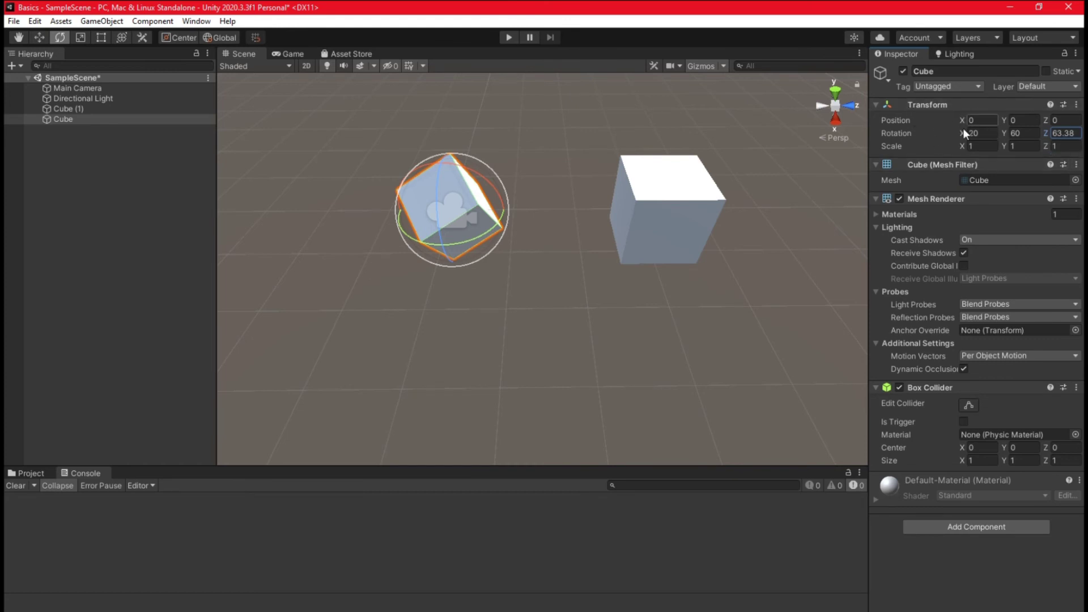
# Set Cube's scale to 2 on the X, Y and Z axes.
pyautogui.click(983, 146)
pyautogui.write('2')
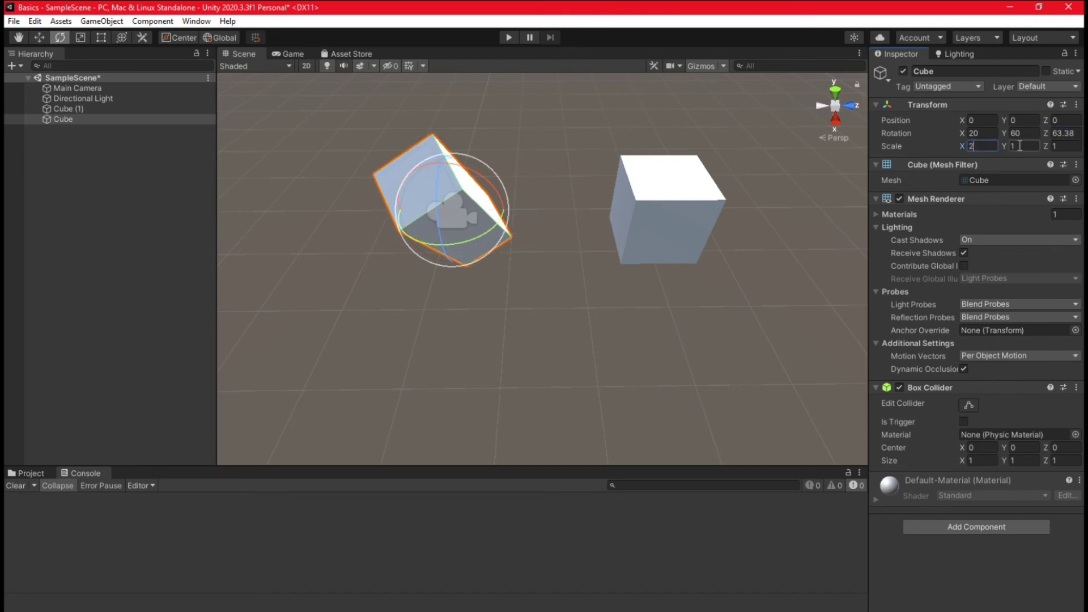
pyautogui.click(1020, 146)
pyautogui.write('2')
pyautogui.click(1075, 147)
pyautogui.write('2')
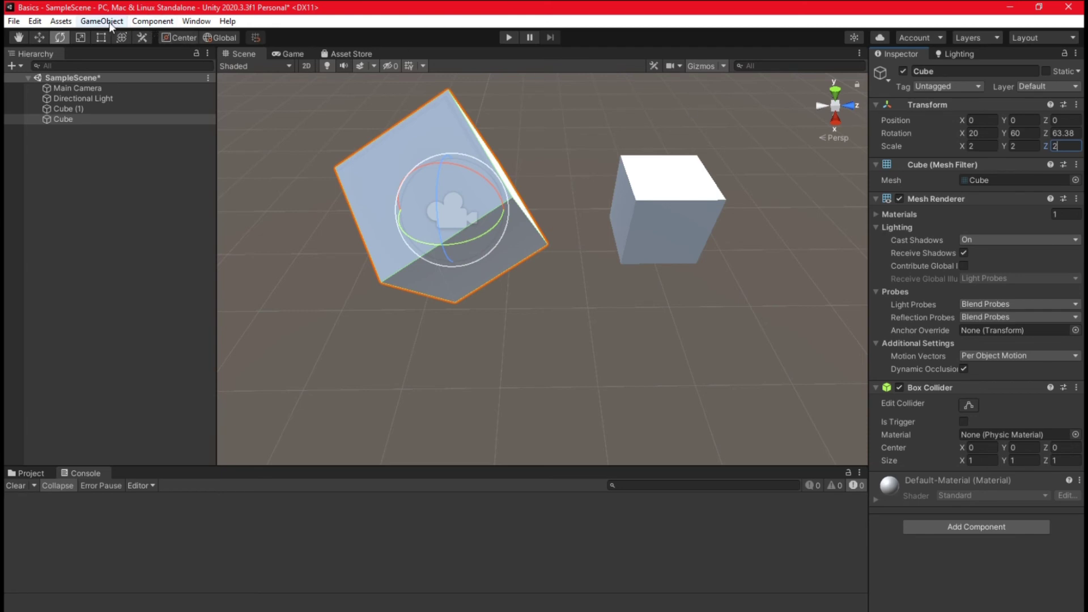
# Resize Cube freehand with the Scale tool to about X 1.36, Y 1.64, Z 1.95.
pyautogui.click(80, 38)
pyautogui.moveTo(417, 187); pyautogui.dragTo(520, 207)
pyautogui.moveTo(473, 244); pyautogui.dragTo(440, 234)
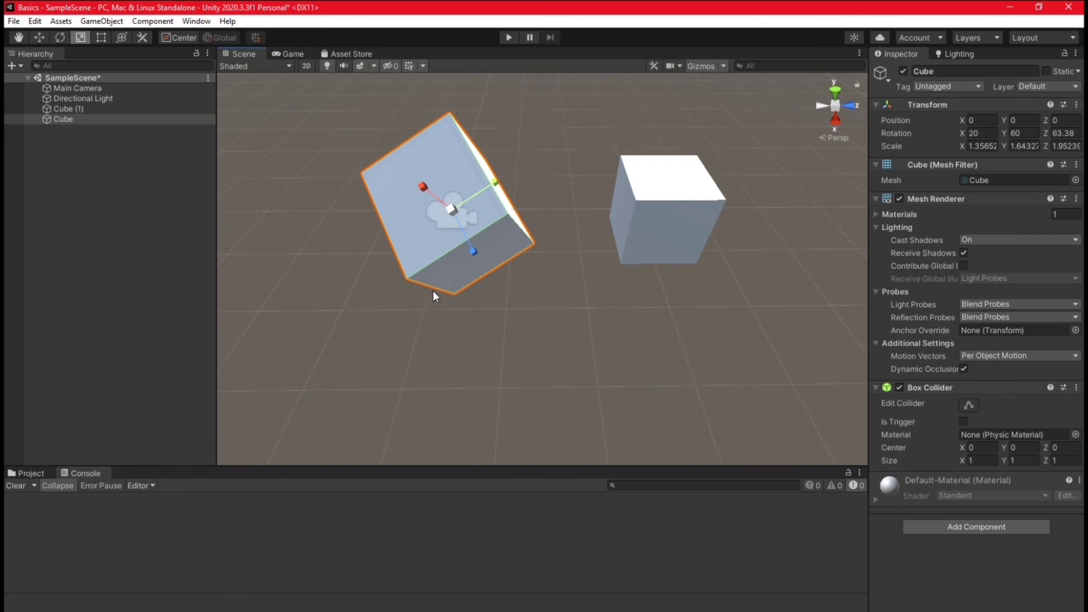
pyautogui.moveTo(453, 286); pyautogui.dragTo(441, 250, button='right')
pyautogui.press('r')
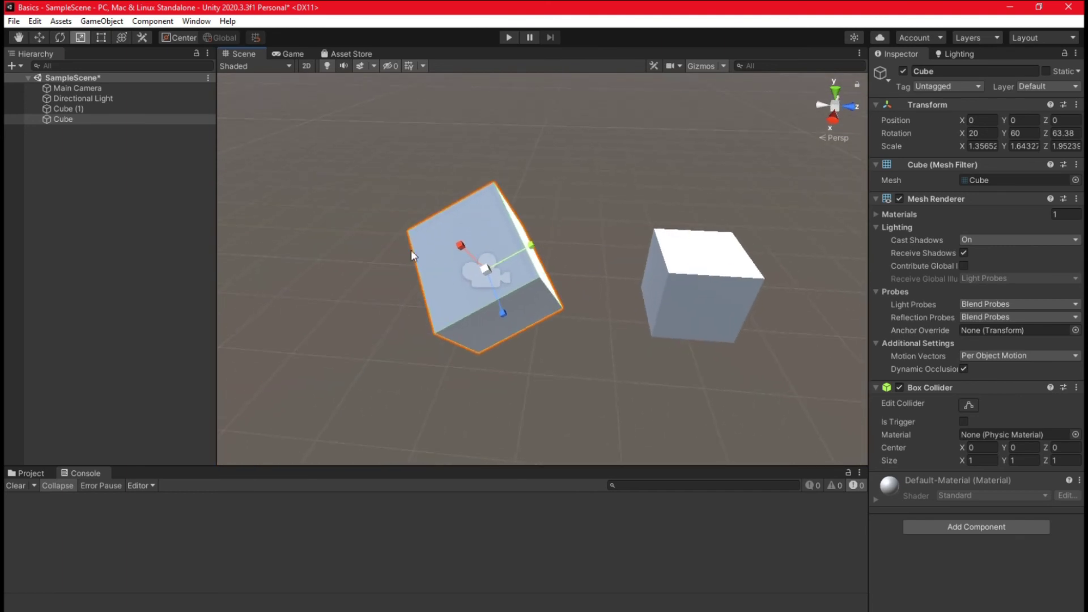
# Box-select the Main Camera and both cubes in the Scene view, and clear the selection.
pyautogui.click(364, 250)
pyautogui.moveTo(505, 260); pyautogui.dragTo(563, 361)
pyautogui.moveTo(379, 136); pyautogui.dragTo(805, 454)
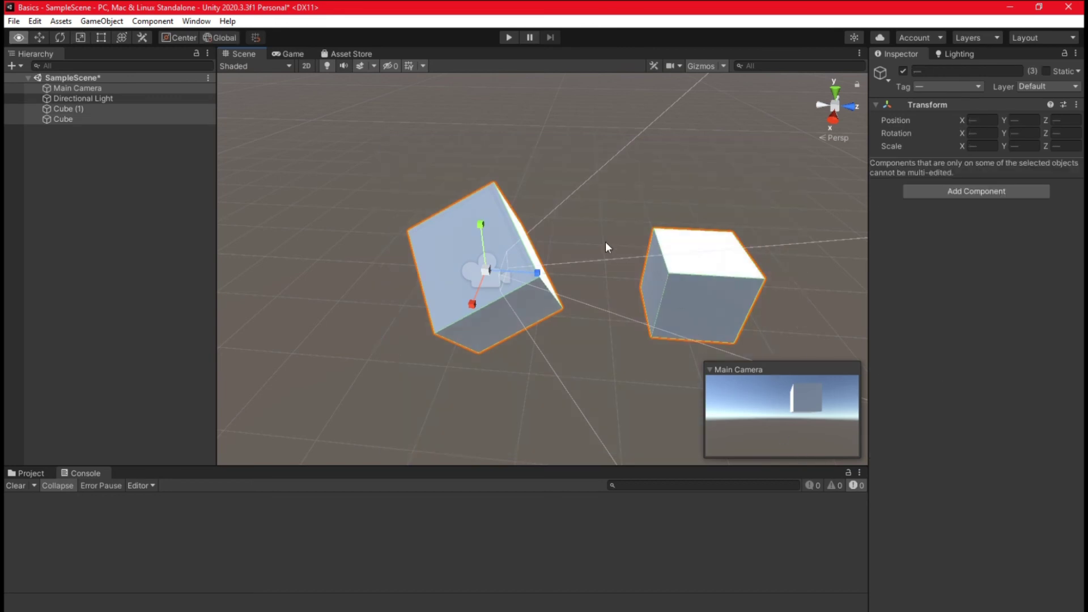
pyautogui.click(364, 300)
pyautogui.moveTo(364, 300); pyautogui.dragTo(396, 262, button='right')
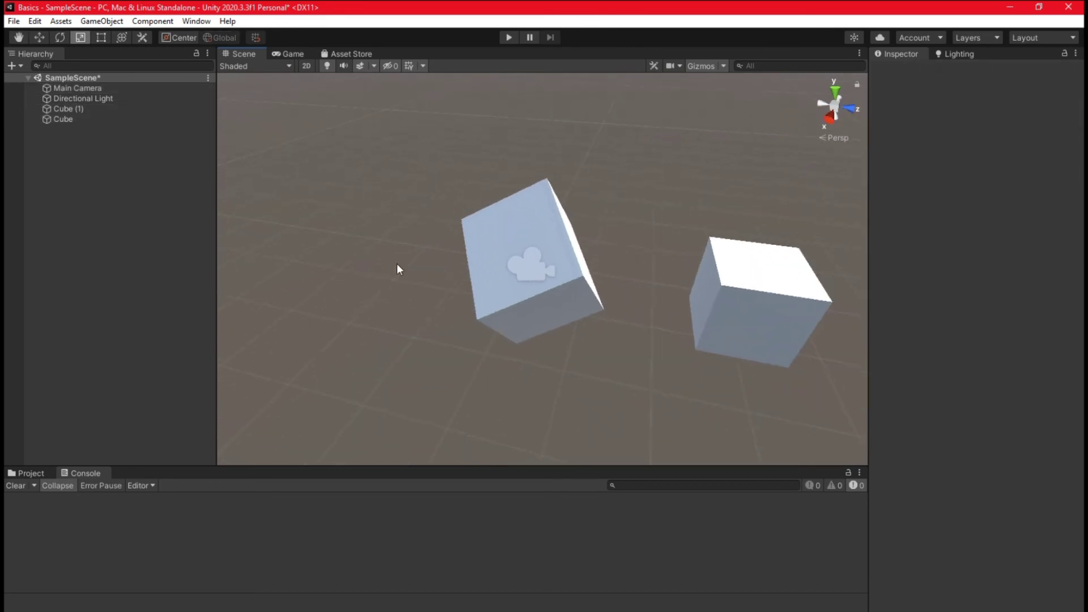
pyautogui.scroll(-3, 399, 260)
pyautogui.scroll(5, 400, 263)
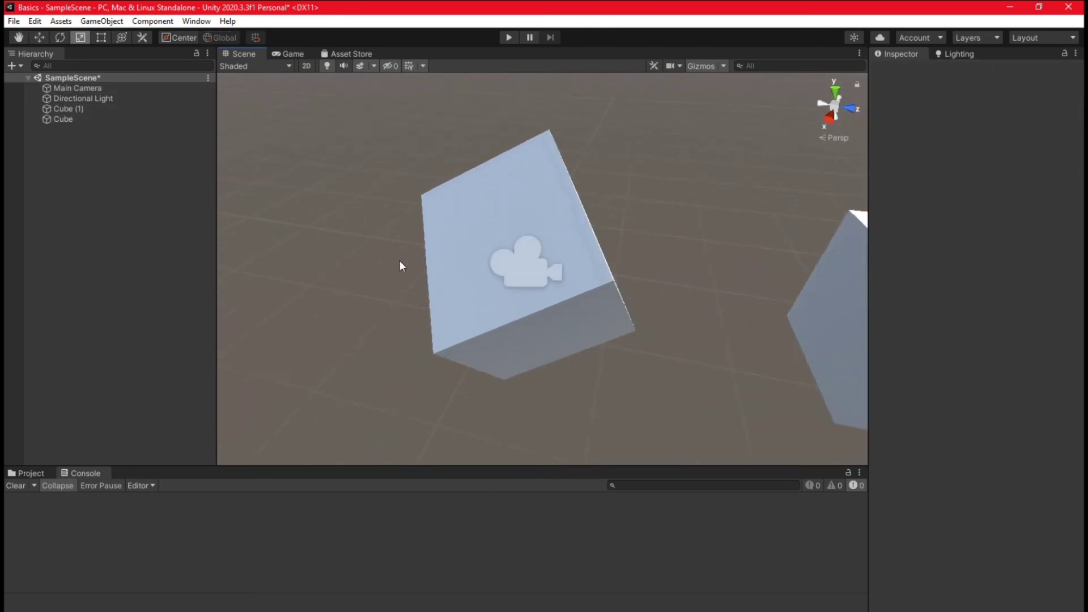
pyautogui.scroll(-4, 400, 262)
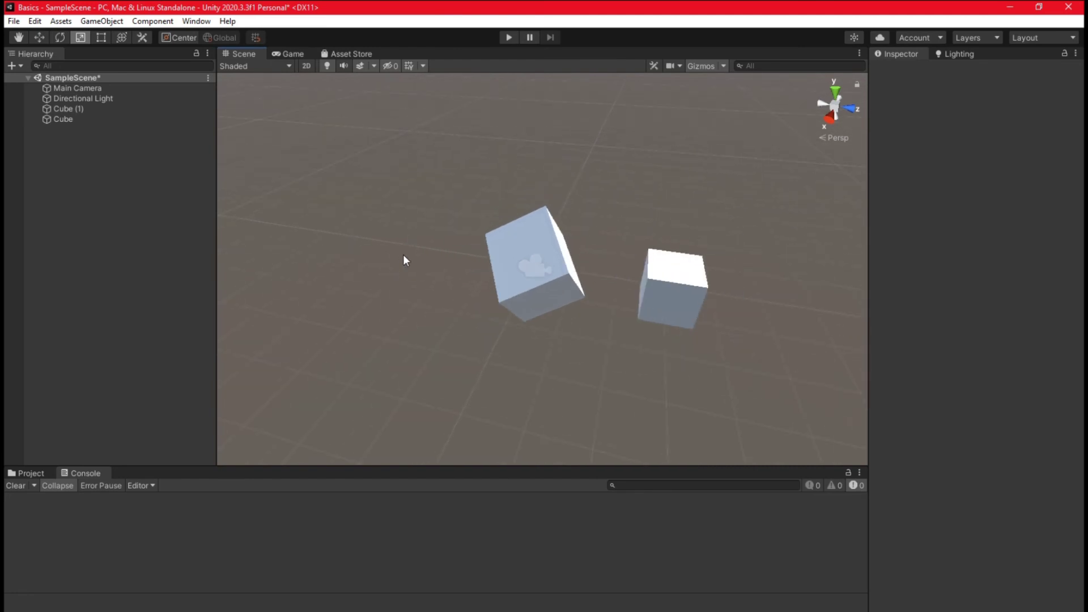
# Rotate the Scene view toward the two cubes and zoom in and out between them.
pyautogui.moveTo(403, 257); pyautogui.dragTo(461, 260, button='right')
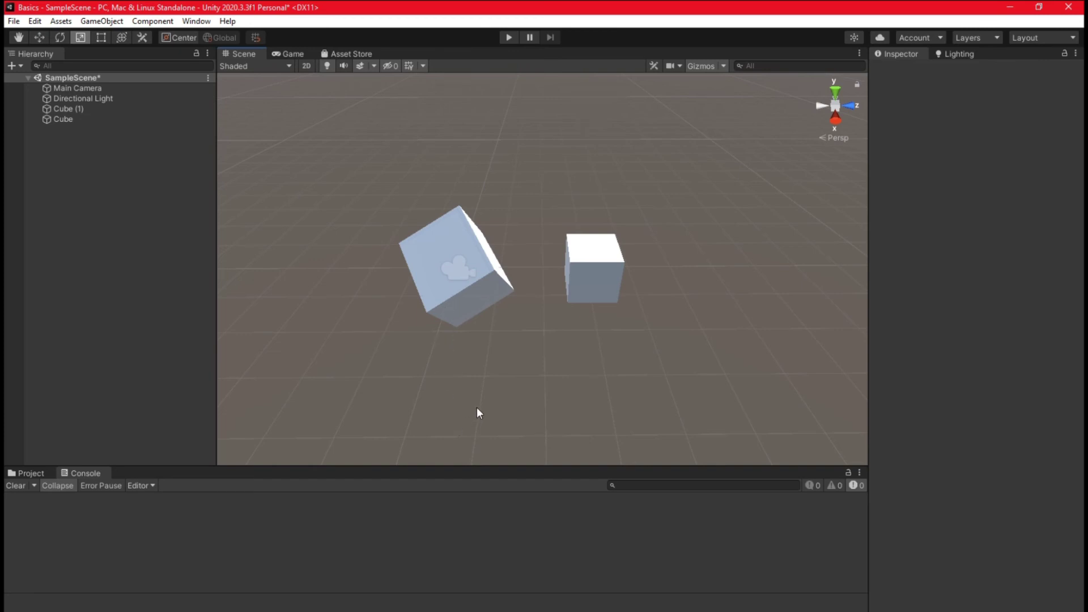
pyautogui.scroll(5, 477, 407)
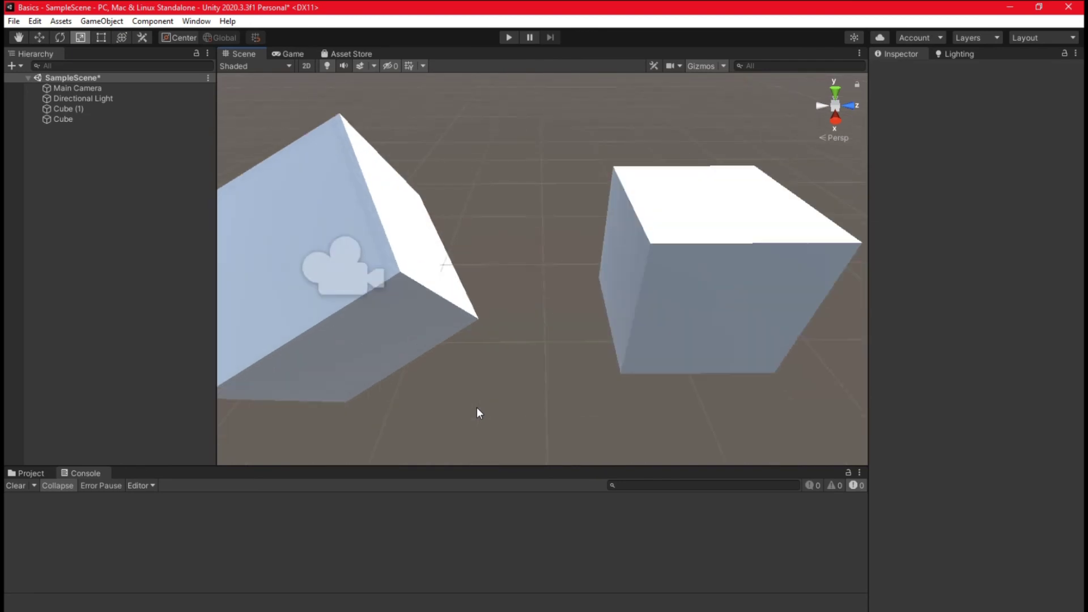
pyautogui.scroll(-2, 477, 407)
pyautogui.scroll(-5, 477, 407)
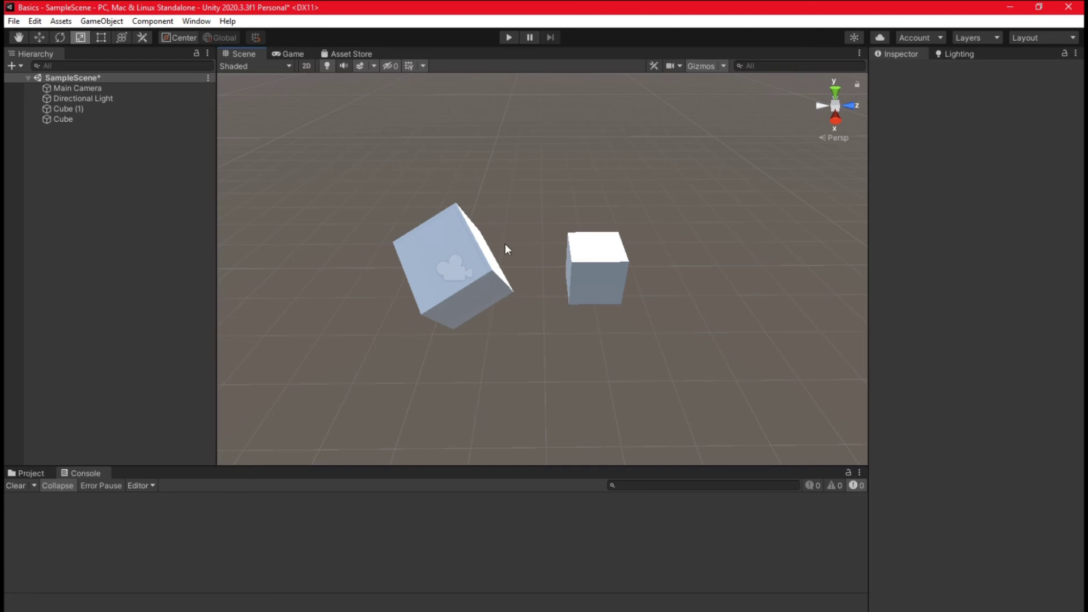
pyautogui.press('alt')
pyautogui.press('alt')
pyautogui.scroll(10, 525, 256)
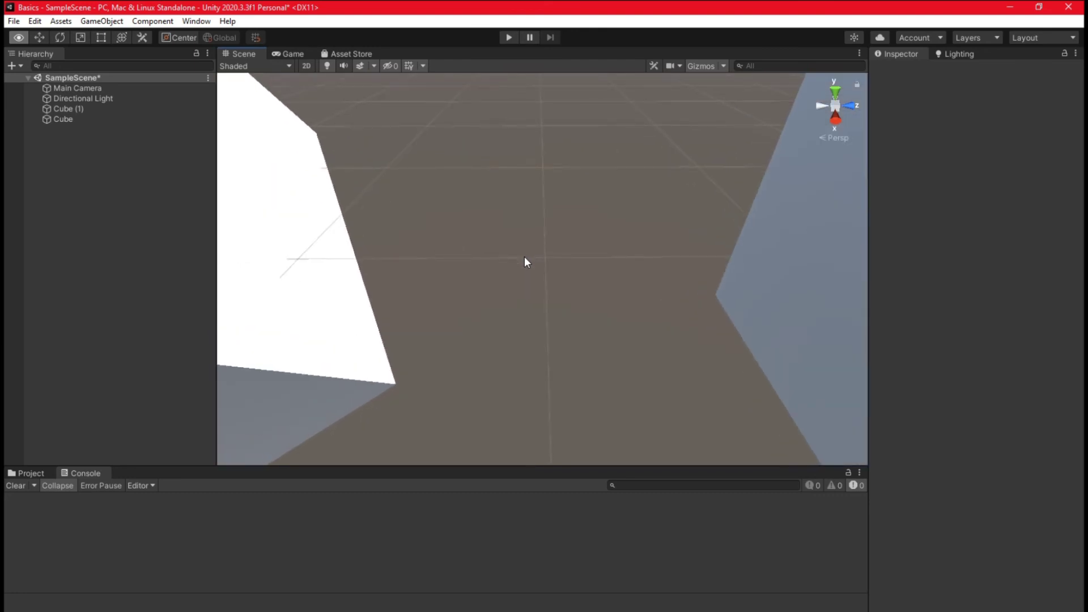
pyautogui.scroll(-10, 525, 258)
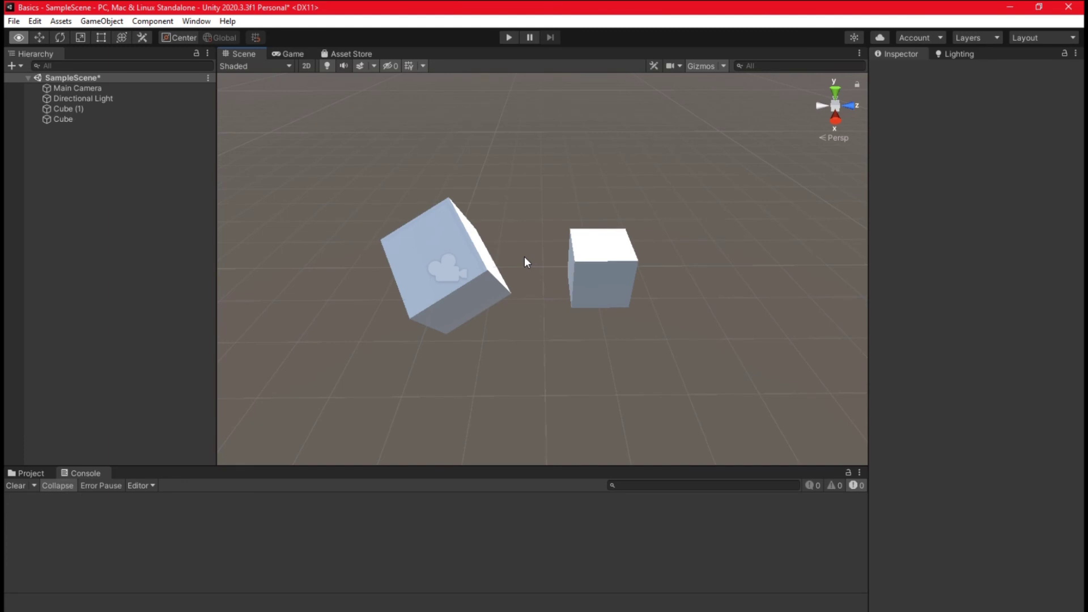
pyautogui.scroll(3, 525, 258)
pyautogui.scroll(-2, 525, 258)
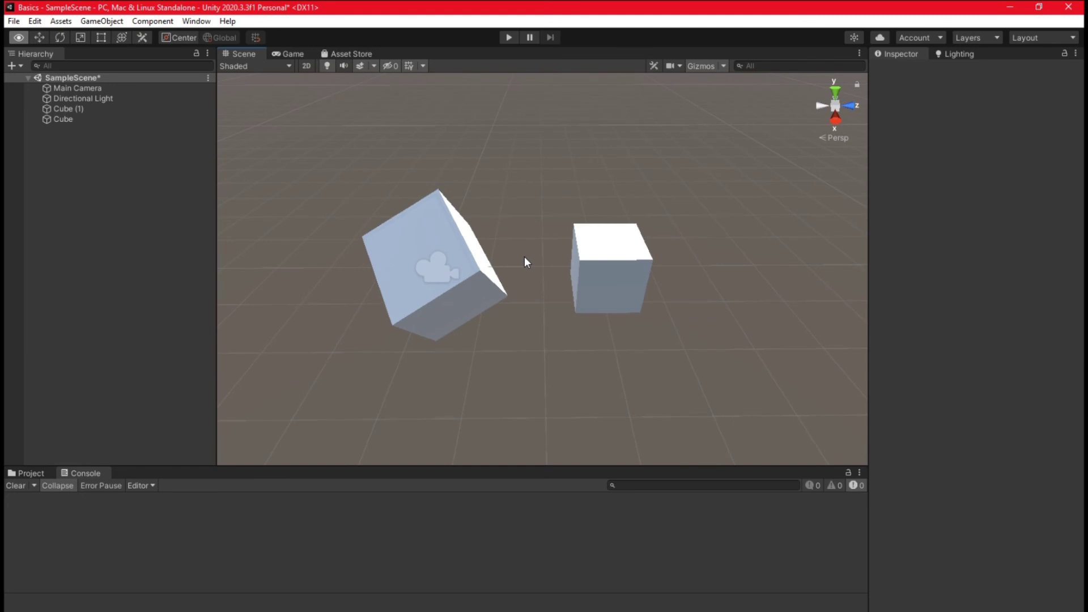
# Move the Scene view camera sideways past both cubes and bring it back to them.
pyautogui.press('Right')
pyautogui.press('Right')
pyautogui.press('Right')
pyautogui.press('Right')
pyautogui.press('Right')
pyautogui.press('Right')
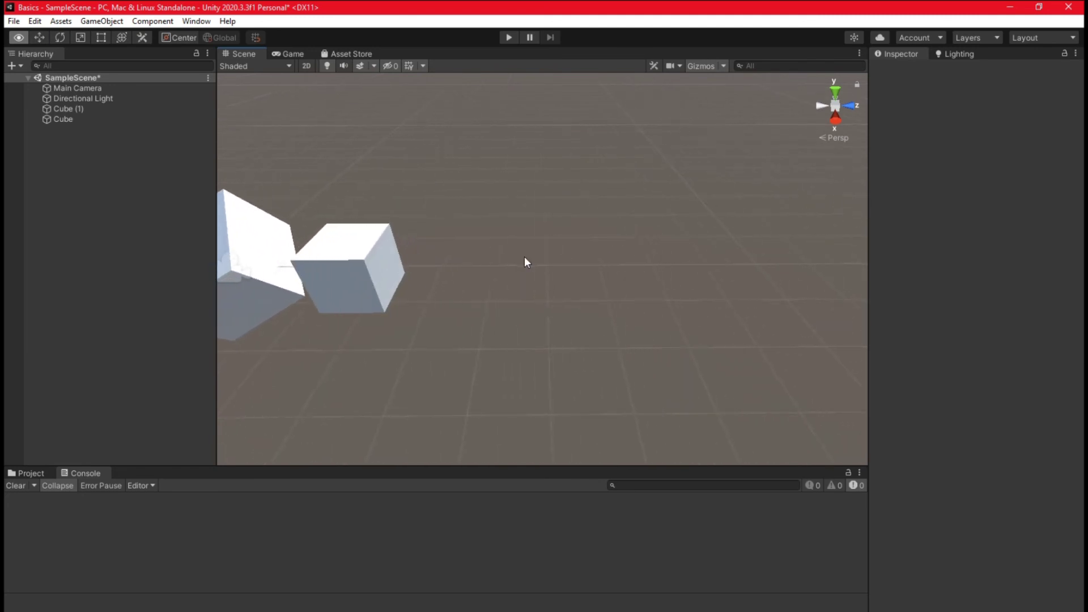
pyautogui.press('Left')
pyautogui.press('Left')
pyautogui.press('Left')
pyautogui.press('Left')
pyautogui.press('Left')
pyautogui.press('Left')
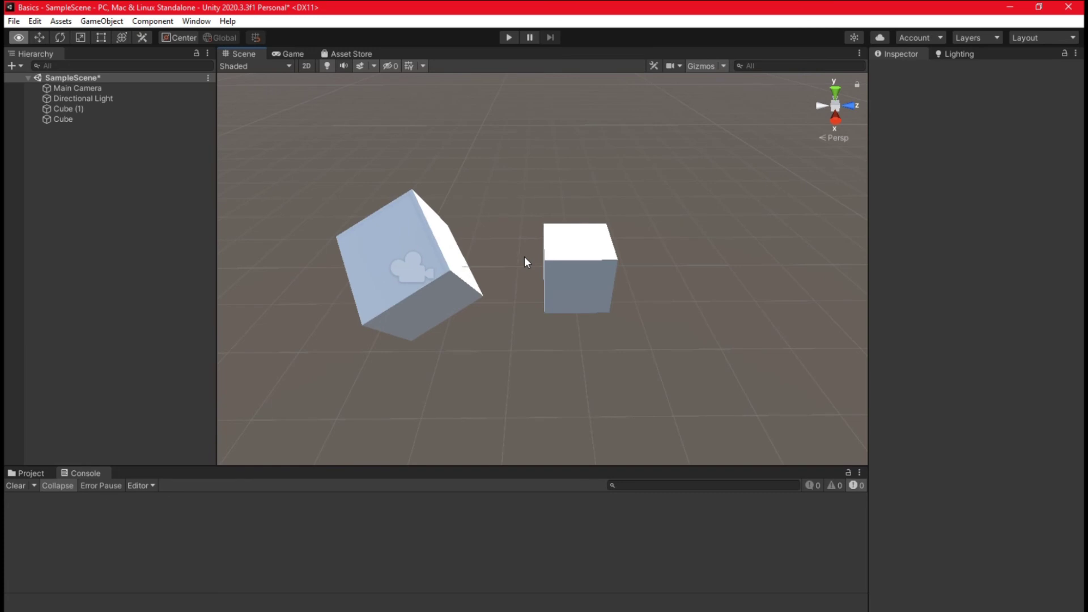
# Move the Scene view camera down below the cubes and raise it back to their level.
pyautogui.press('Down')
pyautogui.press('Down')
pyautogui.press('Down')
pyautogui.press('Down')
pyautogui.press('Down')
pyautogui.press('Down')
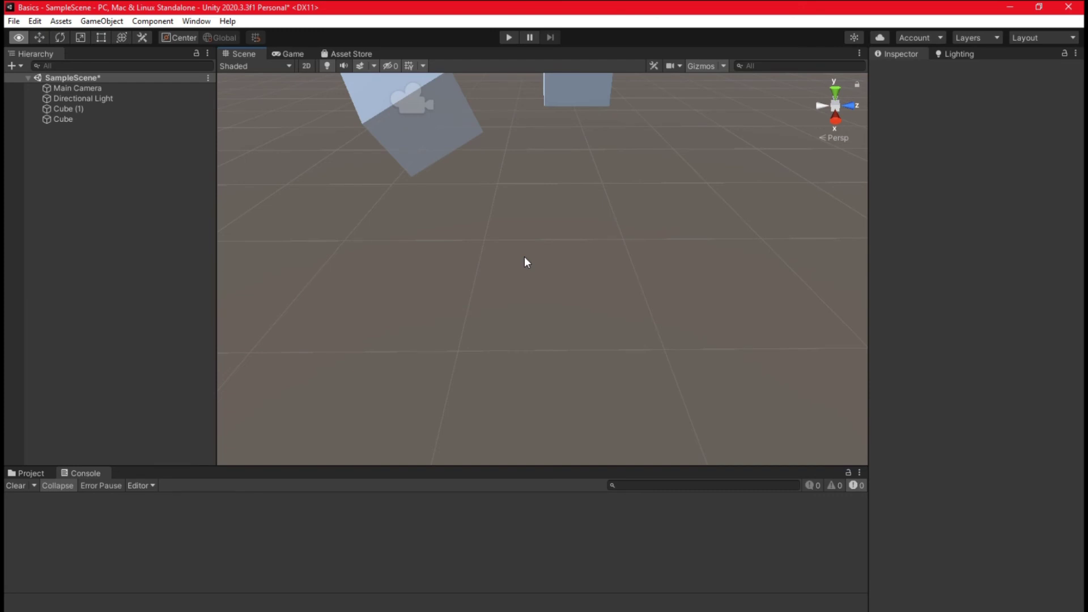
pyautogui.press('Up')
pyautogui.press('Up')
pyautogui.press('Up')
pyautogui.press('Up')
pyautogui.press('Up')
pyautogui.press('Up')
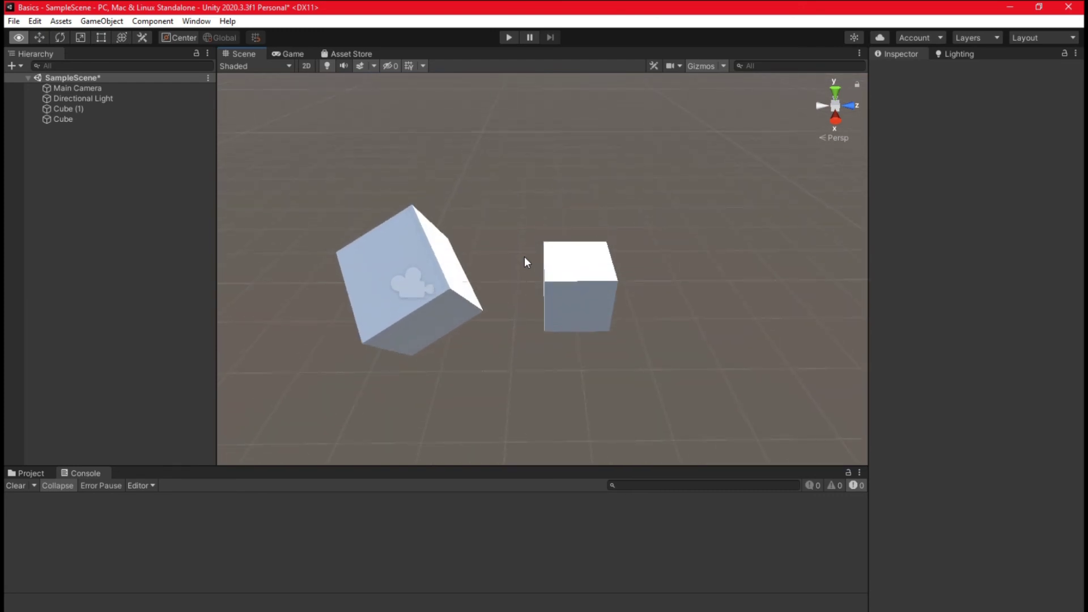
# Move the Scene view camera forward toward the cubes and back until both are framed.
pyautogui.press('r')
pyautogui.press('alt')
pyautogui.press('Up')
pyautogui.press('Up')
pyautogui.press('Up')
pyautogui.press('Up')
pyautogui.press('Up')
pyautogui.press('Up')
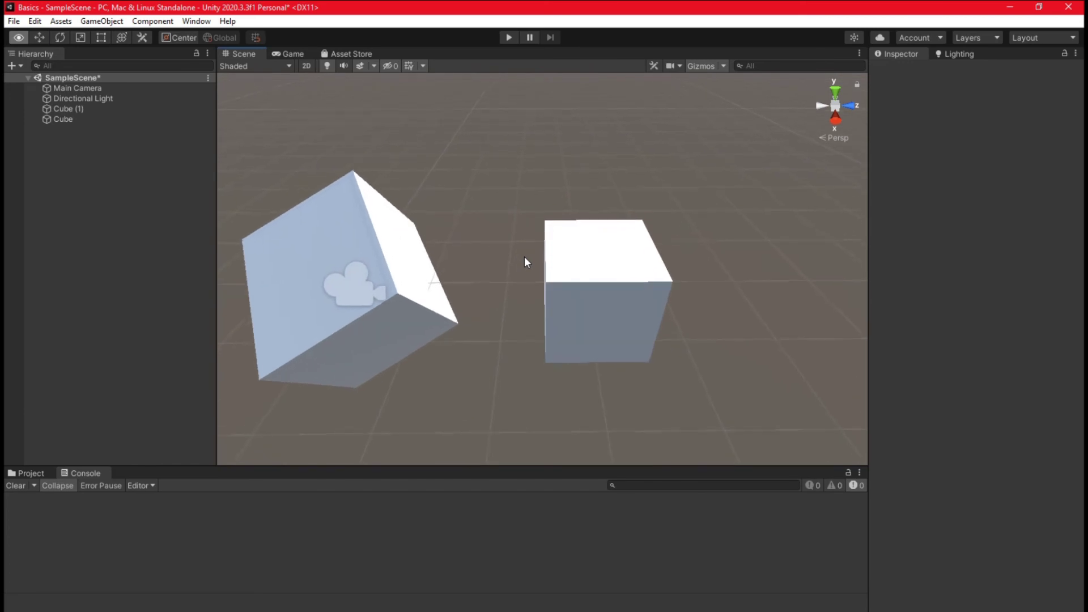
pyautogui.press('Down')
pyautogui.press('Down')
pyautogui.press('Down')
pyautogui.press('Down')
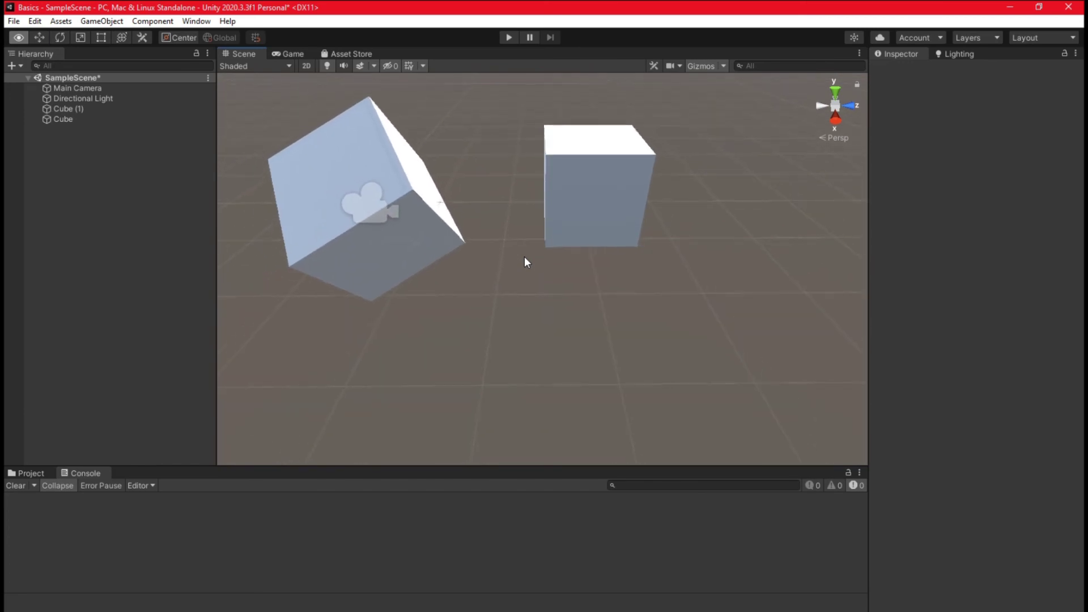
pyautogui.press('Left')
pyautogui.press('Left')
pyautogui.press('Up')
pyautogui.press('Down')
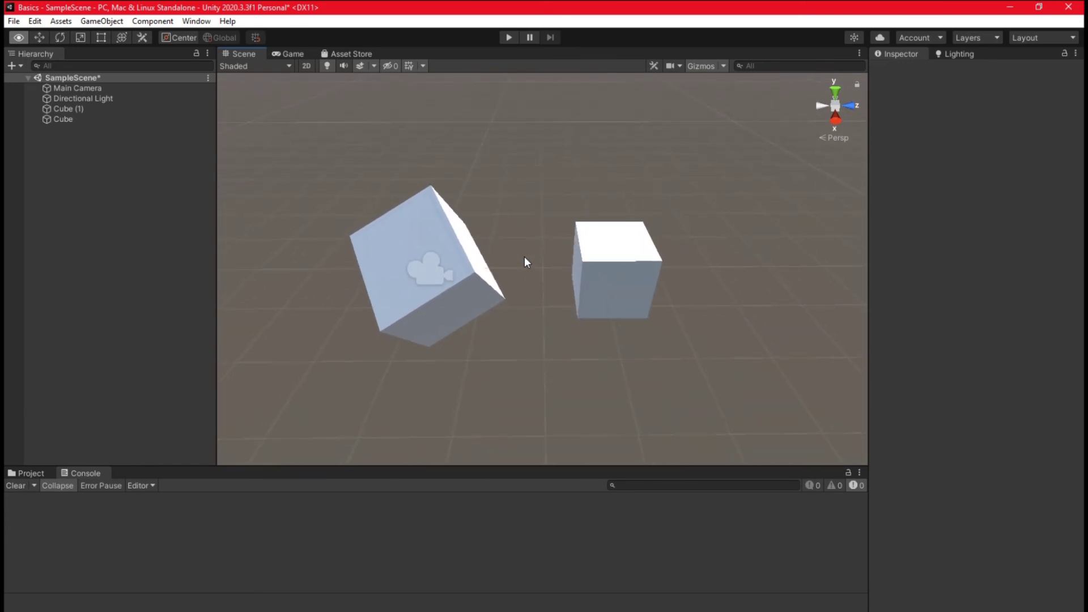
# Switch back and forth between the Hand, Move and Rotate tools, ending on the Hand tool.
pyautogui.press('q')
pyautogui.press('e')
pyautogui.press('q')
pyautogui.press('e')
pyautogui.press('q')
pyautogui.press('w')
pyautogui.press('e')
pyautogui.press('q')
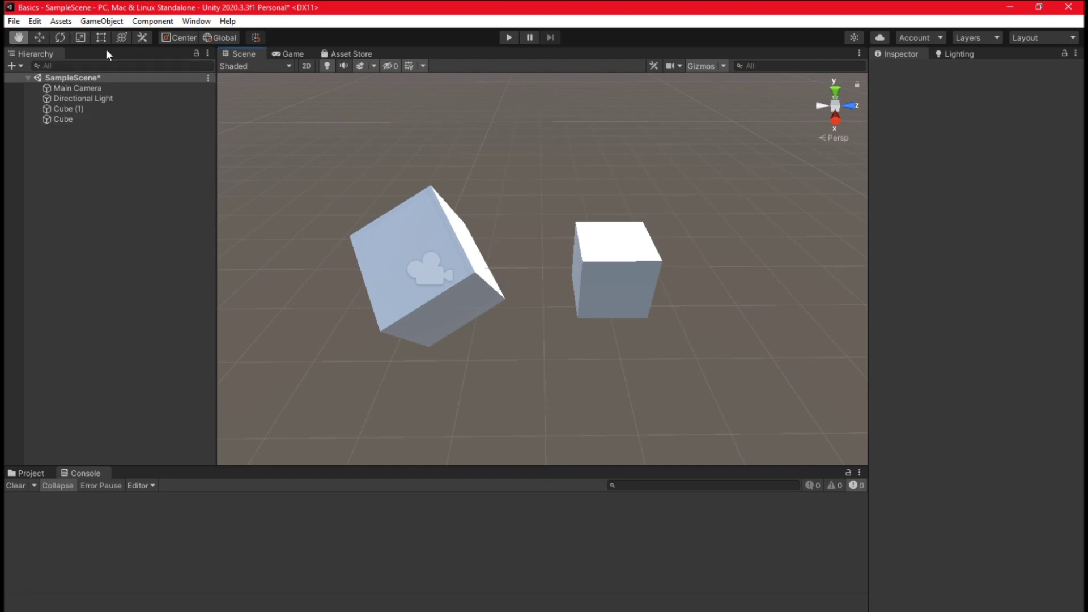
# Activate the Move tool, box-select the Main Camera and Cube in the Scene view, and clear the selection.
pyautogui.click(39, 37)
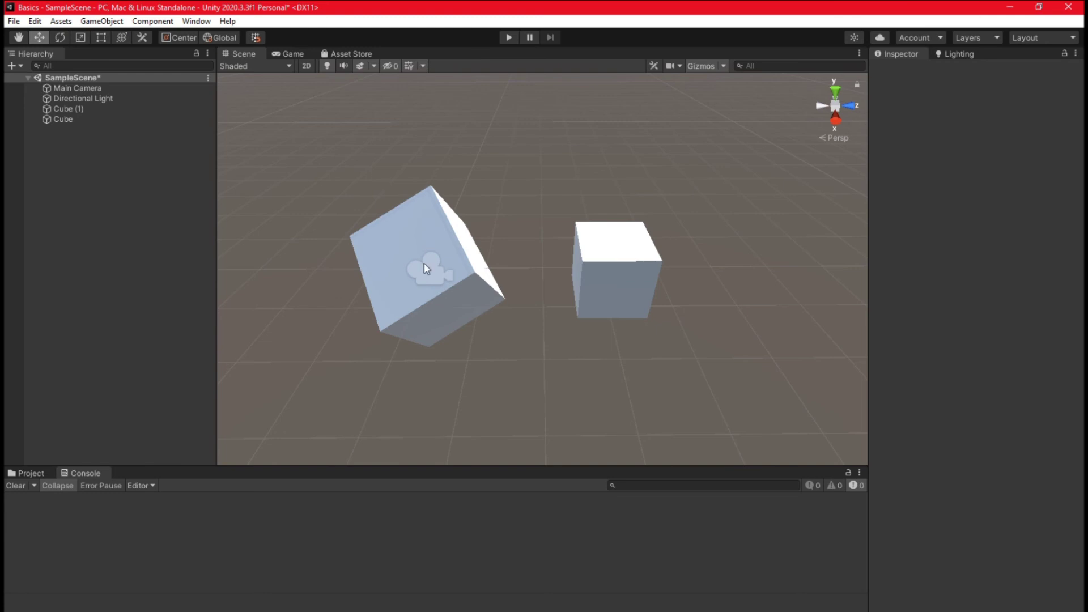
pyautogui.moveTo(274, 142); pyautogui.dragTo(536, 391)
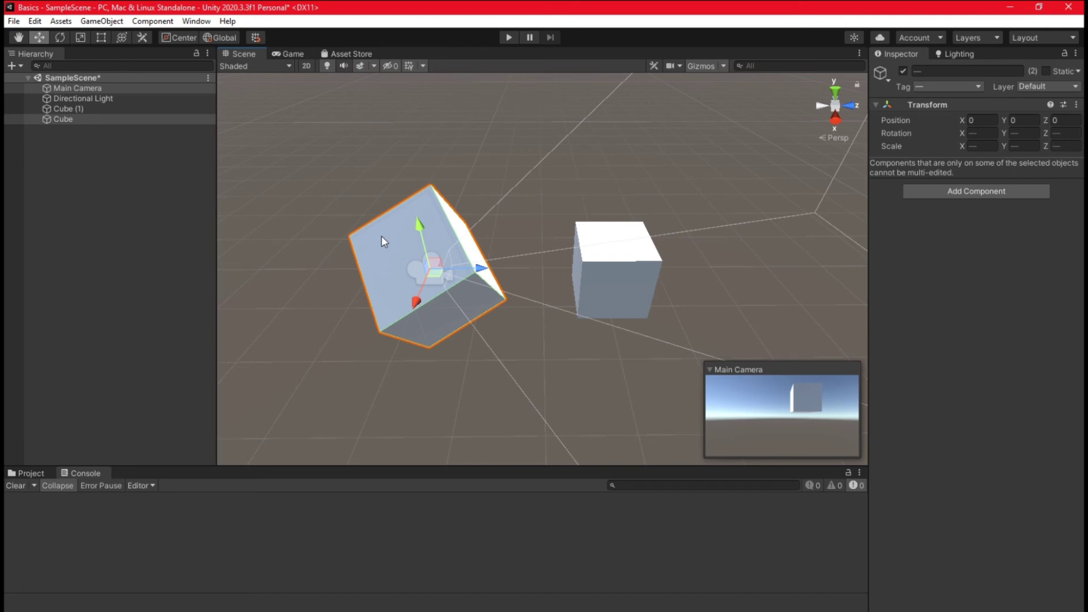
pyautogui.moveTo(274, 135); pyautogui.dragTo(536, 401)
pyautogui.moveTo(295, 128); pyautogui.dragTo(541, 389)
pyautogui.click(316, 378)
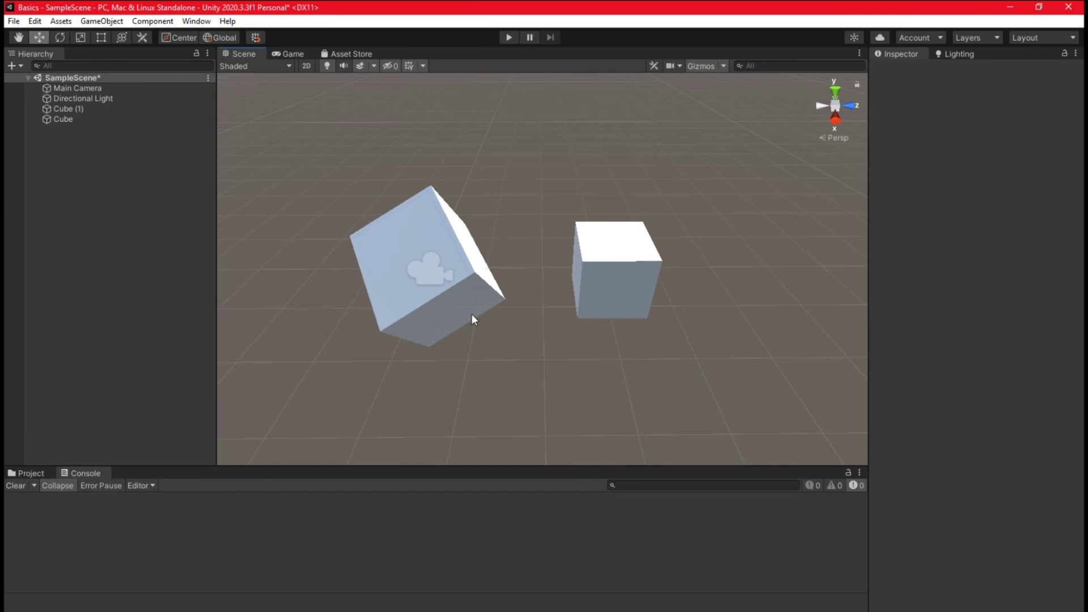
# Frame Cube and Cube (1) one after the other in the Scene view, selecting the Directional Light in between.
pyautogui.click(467, 279)
pyautogui.press('f')
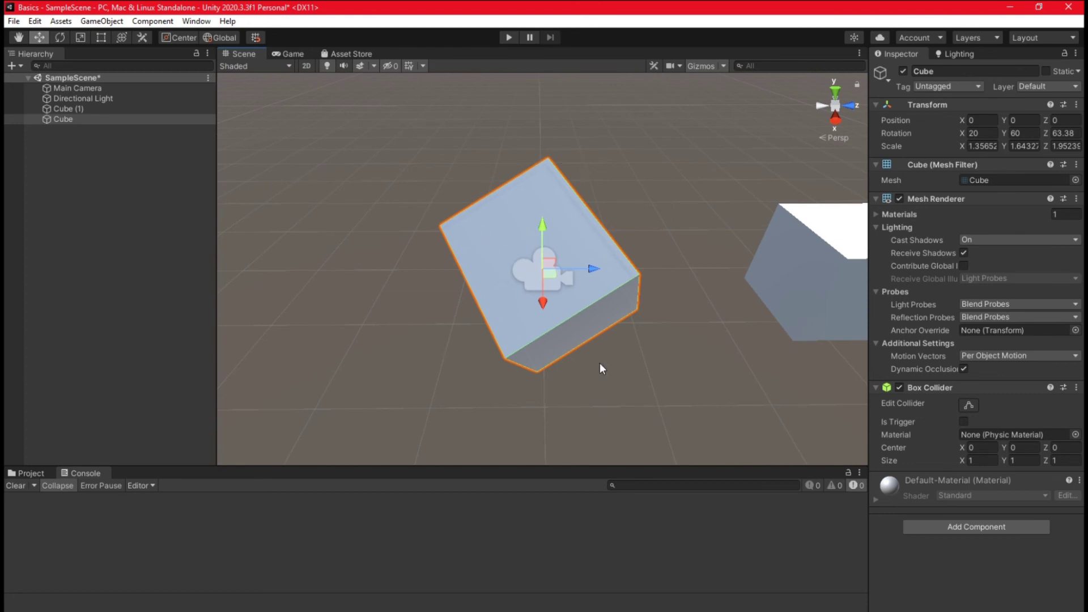
pyautogui.click(91, 99)
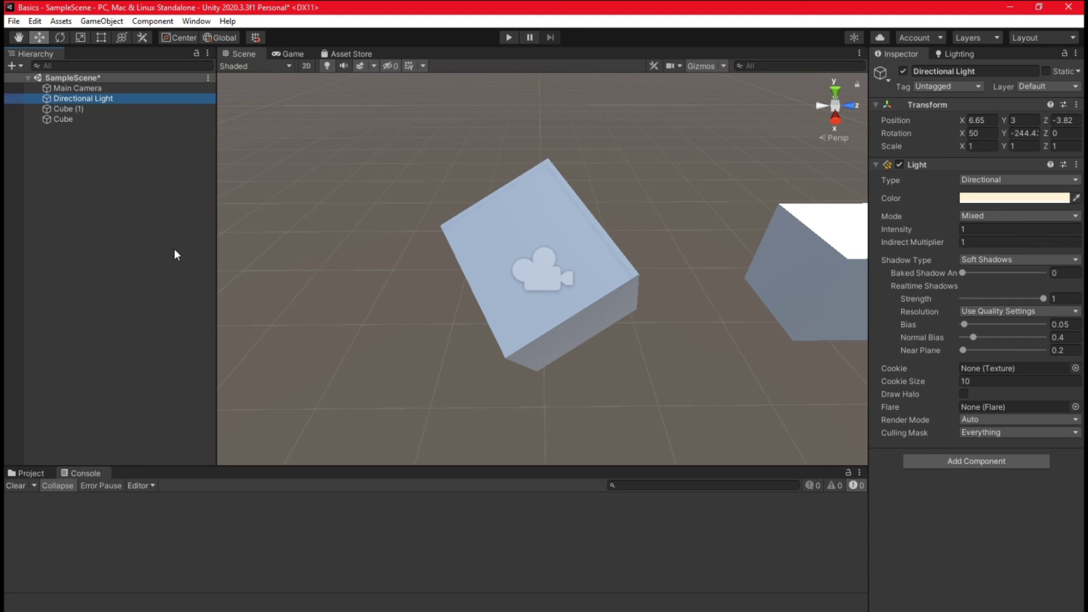
pyautogui.click(90, 109)
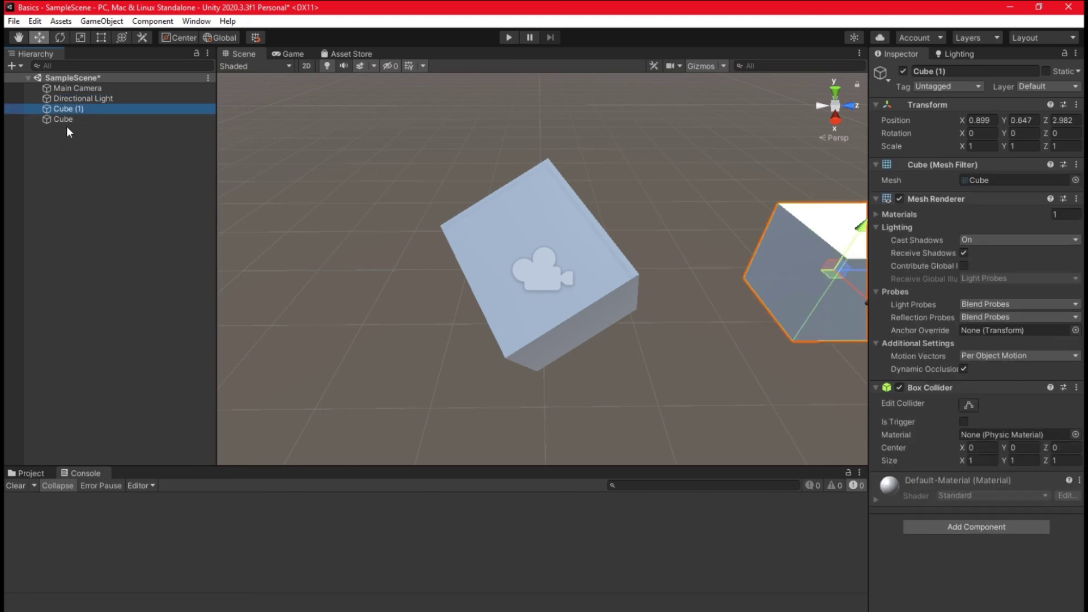
pyautogui.click(486, 256)
pyautogui.click(832, 255)
pyautogui.press('f')
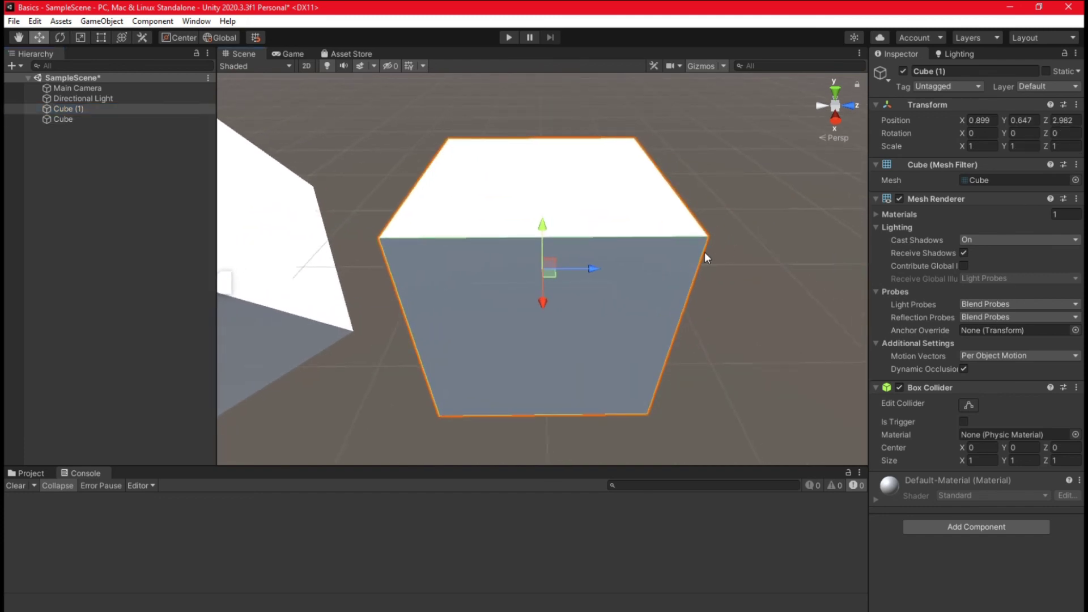
# Alternate the Scene view focus between Cube and Cube (1), ending on Cube, and pull back to show both.
pyautogui.click(64, 120)
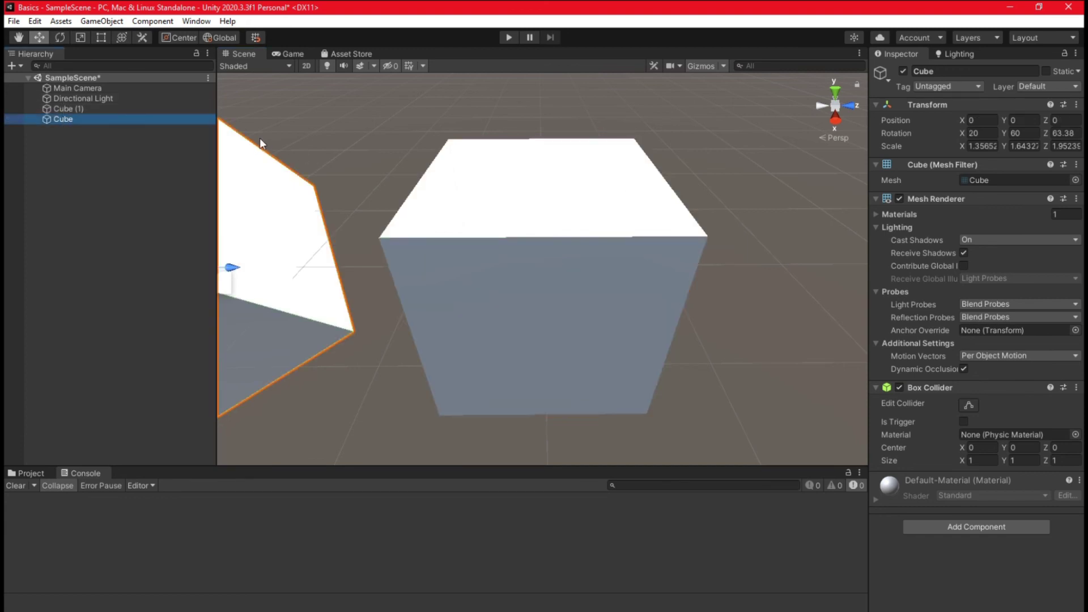
pyautogui.press('f')
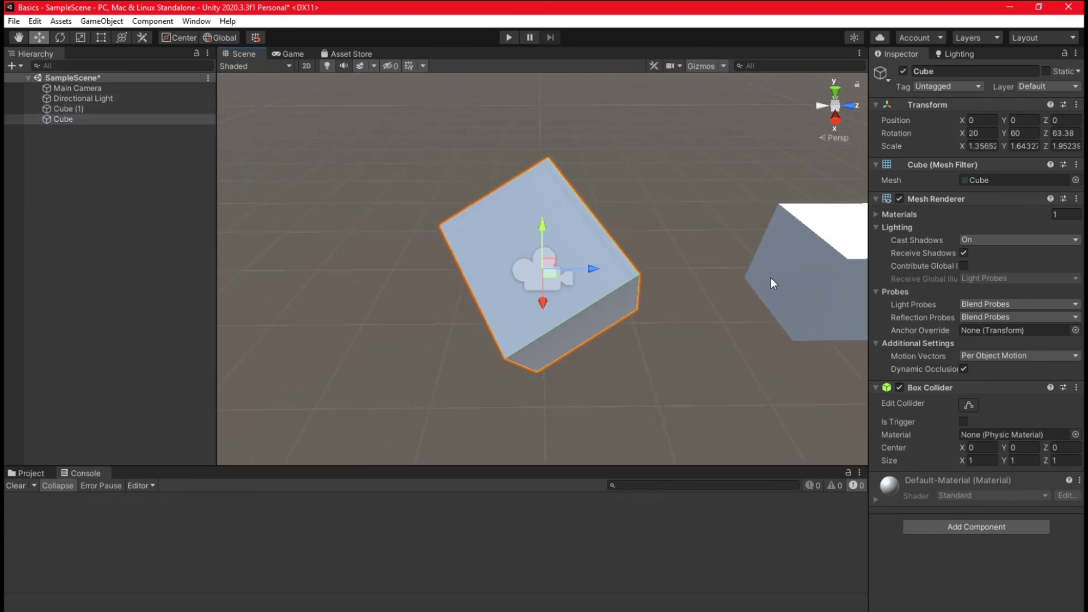
pyautogui.click(794, 257)
pyautogui.press('f')
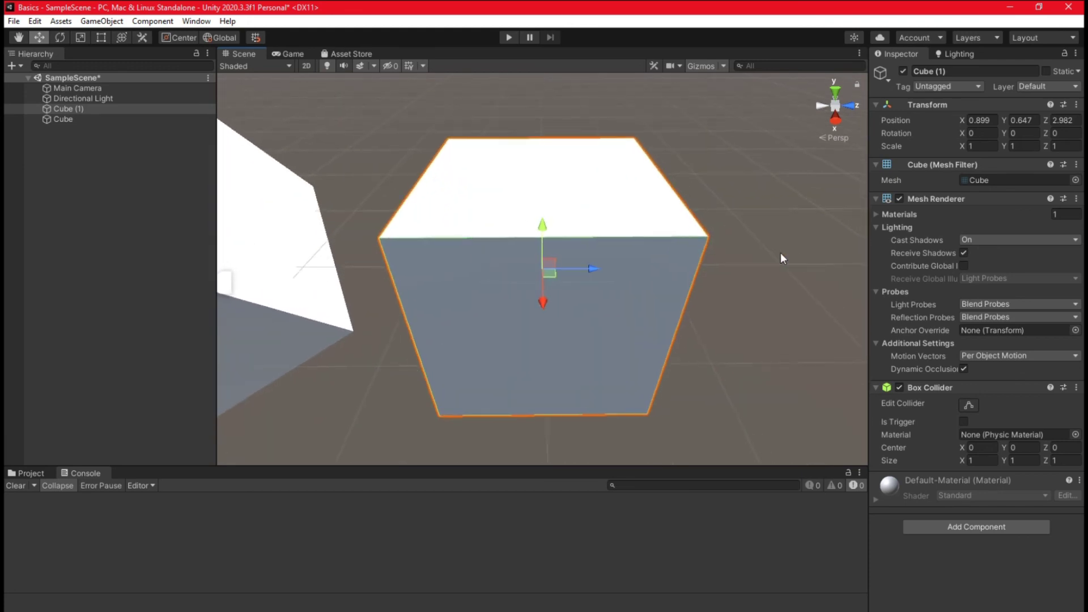
pyautogui.click(331, 257)
pyautogui.press('f')
pyautogui.scroll(5, 673, 282)
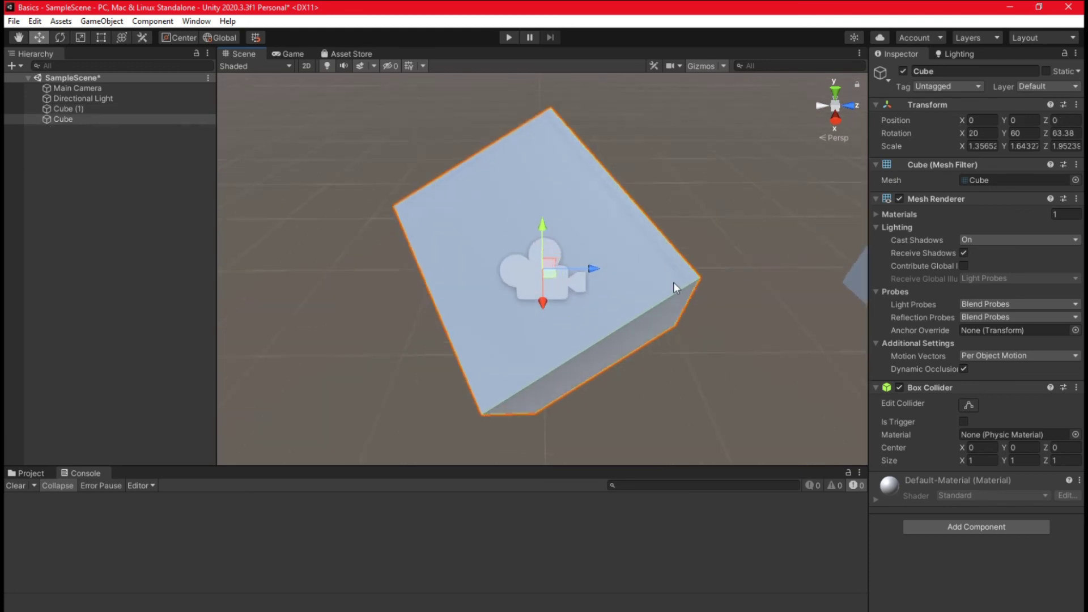
pyautogui.scroll(-2, 685, 271)
pyautogui.scroll(-2, 668, 267)
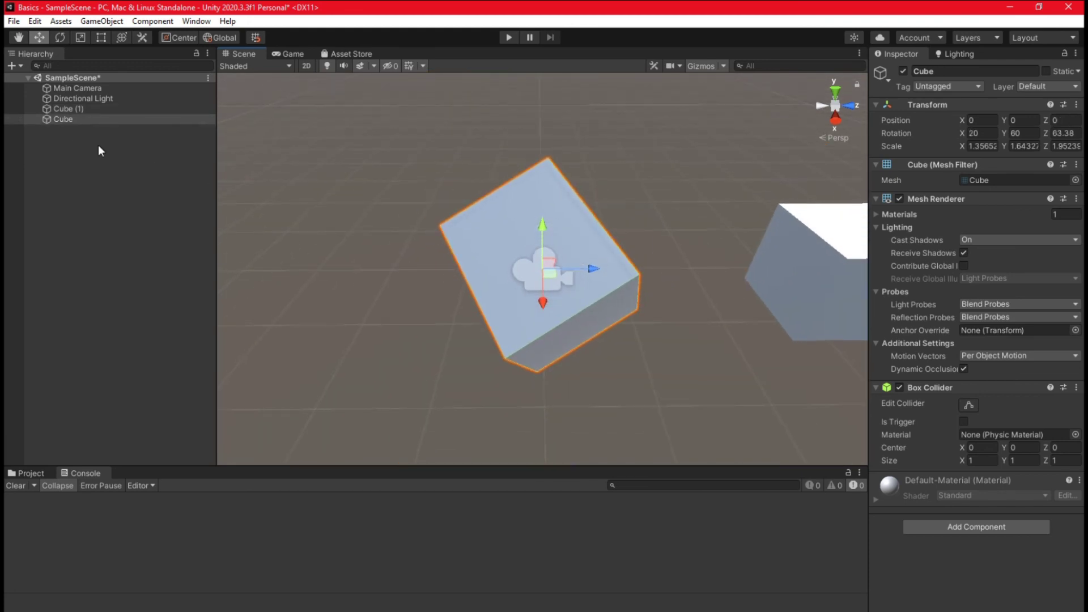
pyautogui.scroll(-2, 520, 307)
pyautogui.moveTo(607, 341); pyautogui.dragTo(494, 316, button='middle')
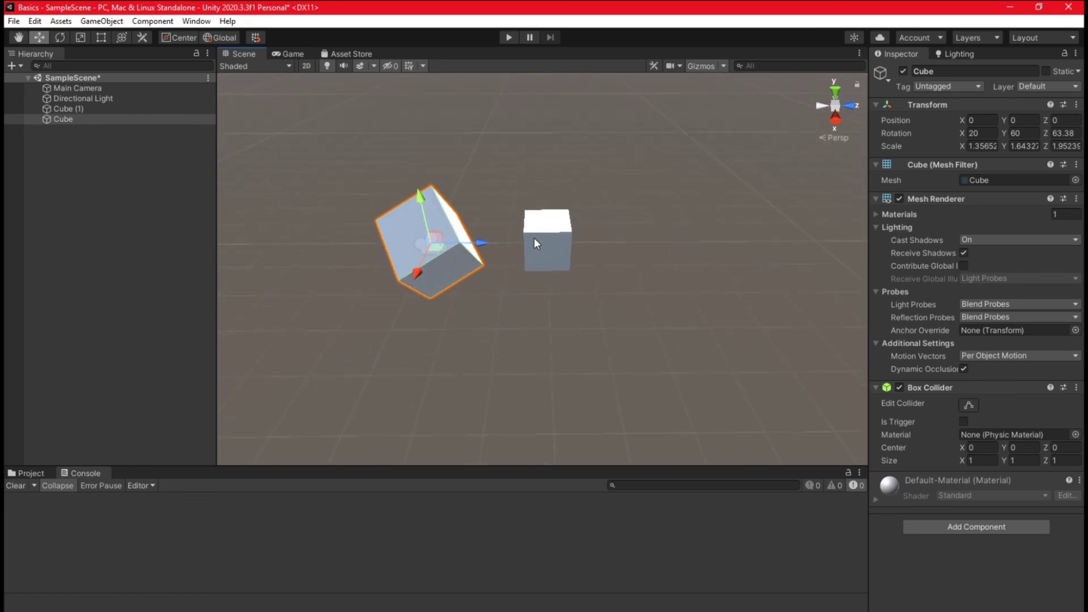
# Focus the Scene view on the Directional Light and save the scene.
pyautogui.doubleClick(75, 98)
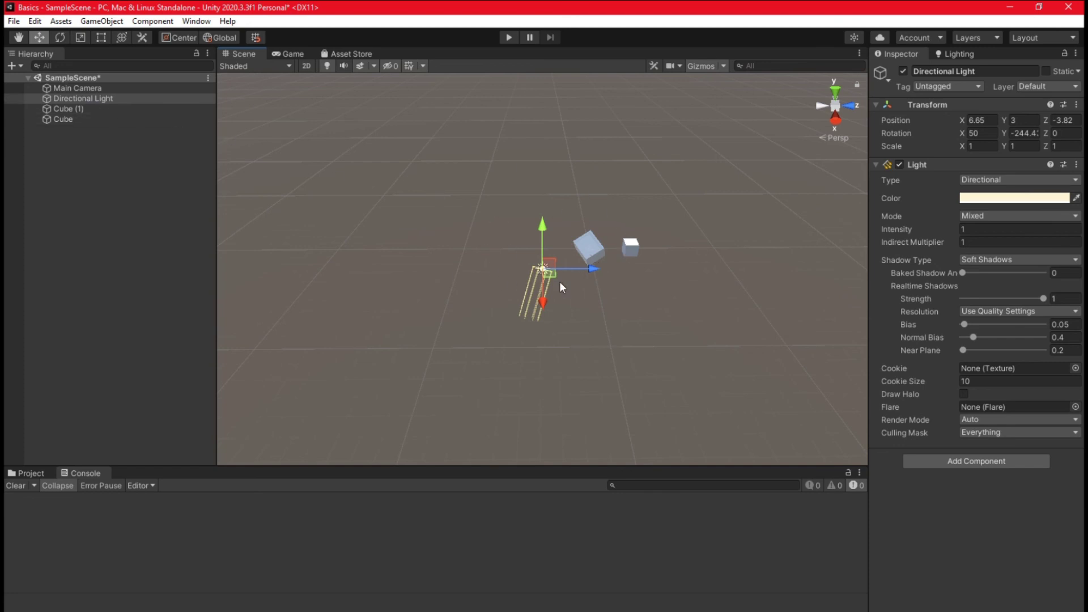
pyautogui.hotkey('ctrl', 's')
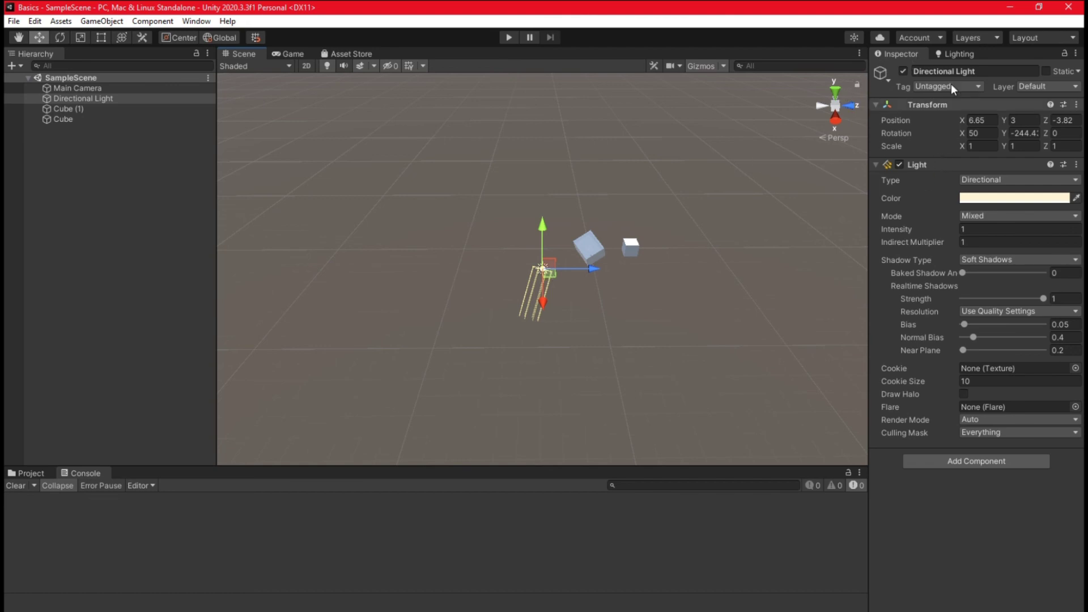
# Open the Lighting window and examine its Scene and Environment settings.
pyautogui.click(957, 54)
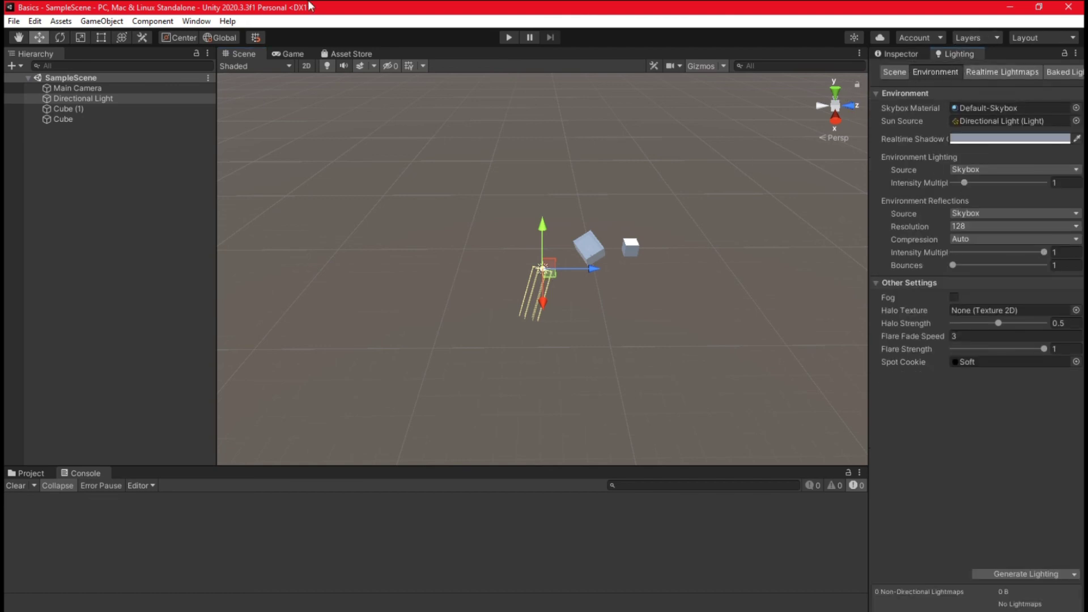
pyautogui.click(196, 21)
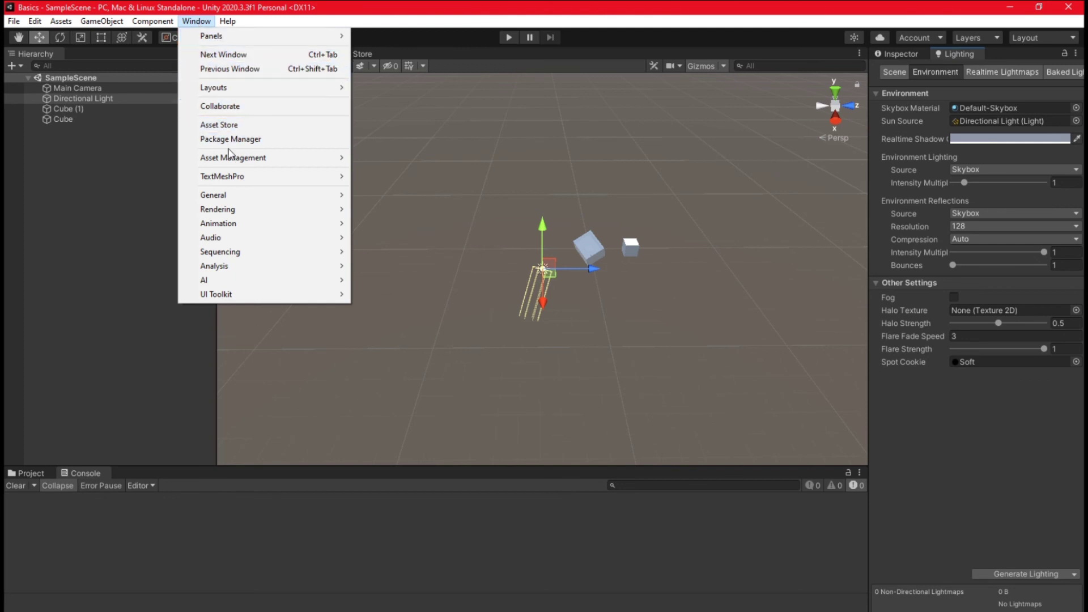
pyautogui.moveTo(247, 210)
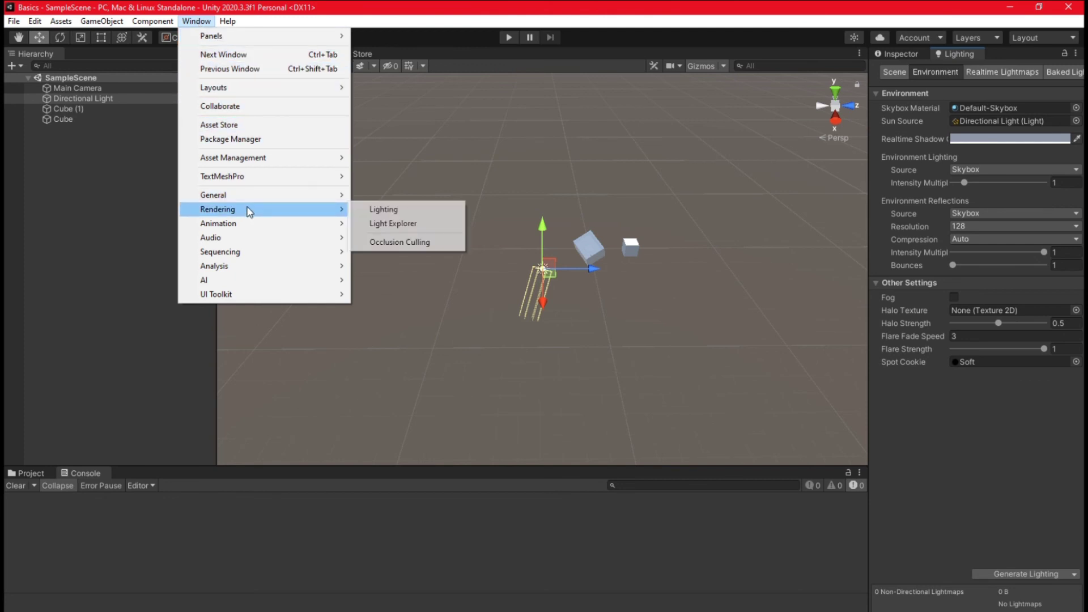
pyautogui.click(383, 209)
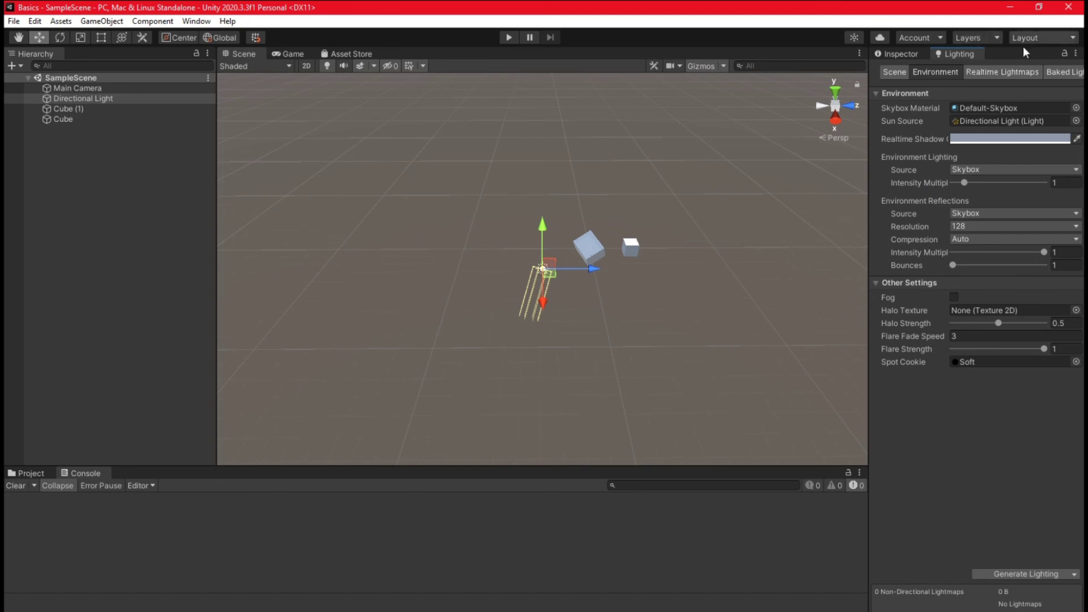
pyautogui.click(893, 73)
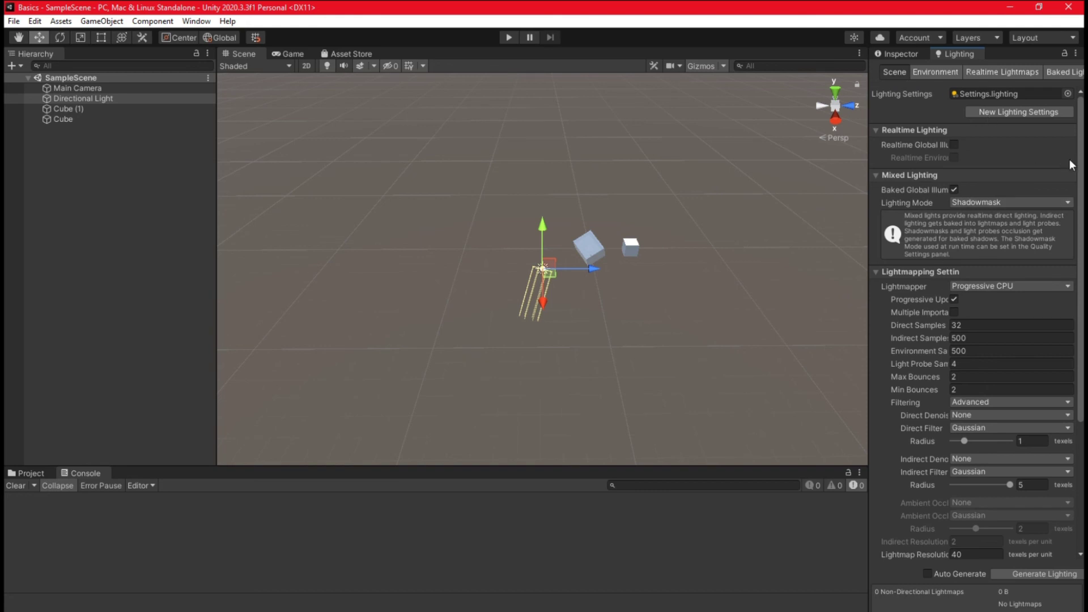
pyautogui.click(930, 70)
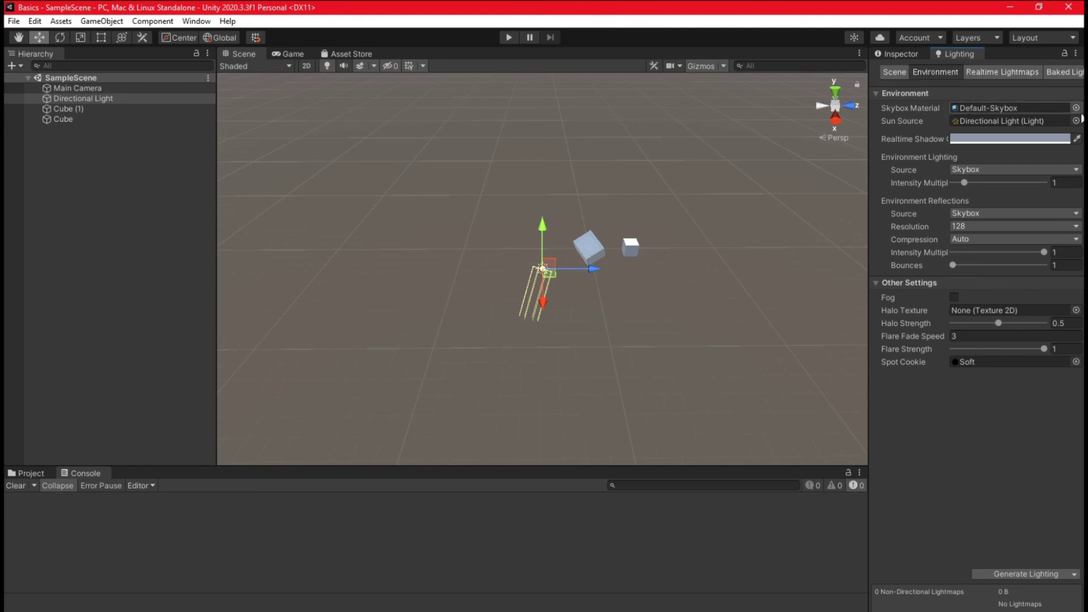
# Show the Directional Light in the Inspector, compare the Game view with the Scene view, and briefly run the scene in Play mode.
pyautogui.click(886, 57)
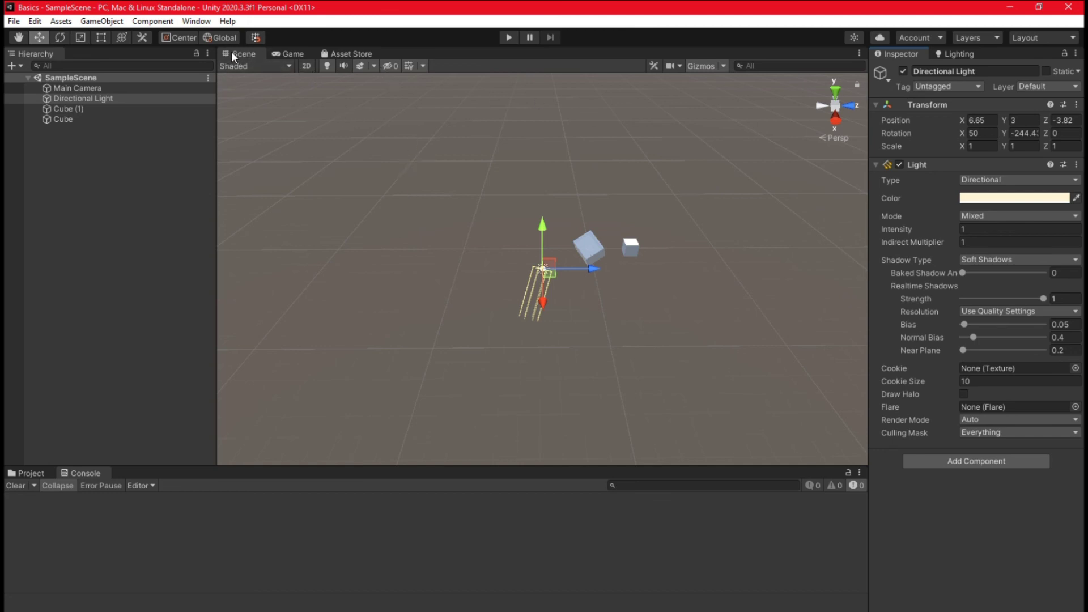
pyautogui.click(286, 53)
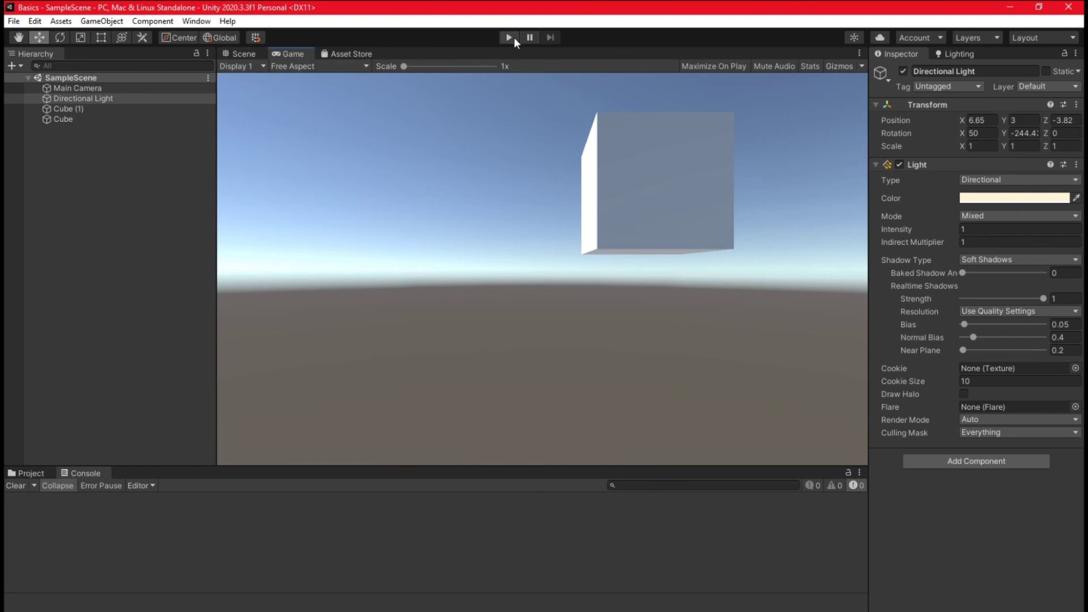
pyautogui.click(250, 53)
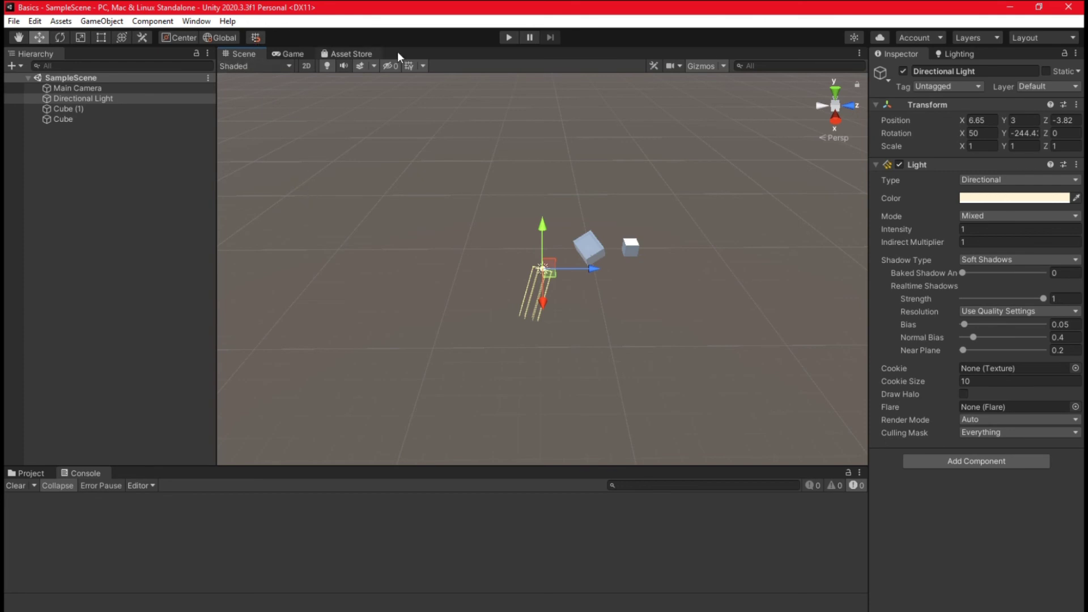
pyautogui.click(508, 37)
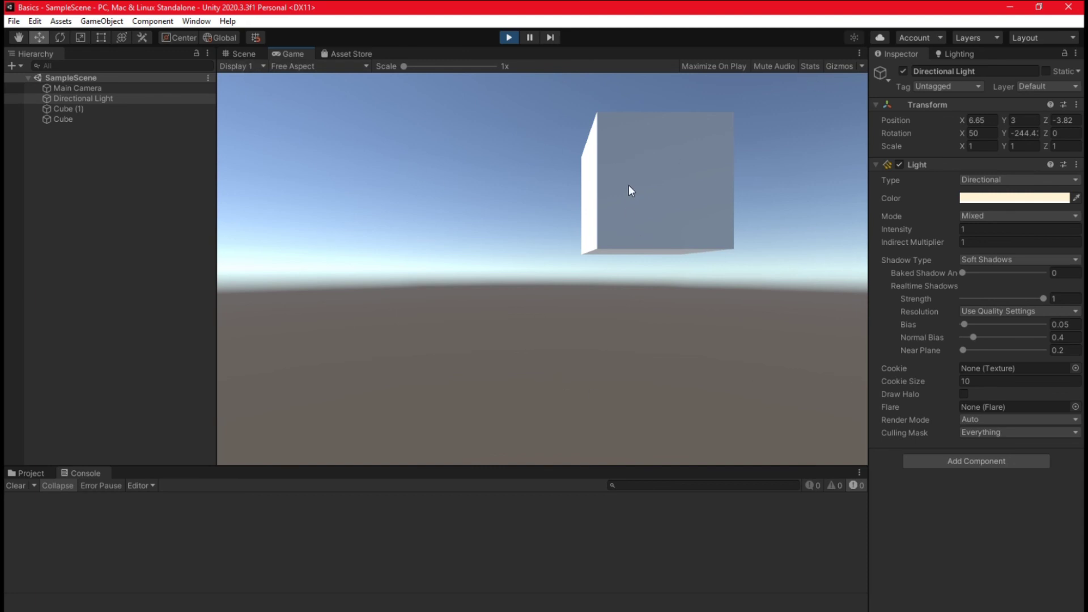
pyautogui.click(511, 40)
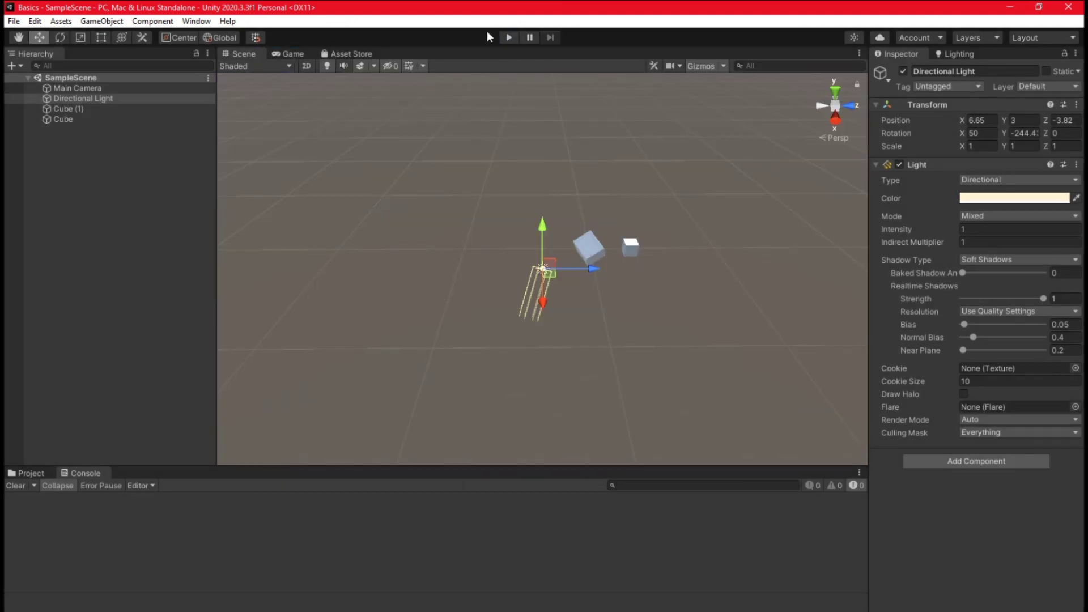
# Look at the Asset Store window's notice about importing assets and close that window.
pyautogui.click(364, 55)
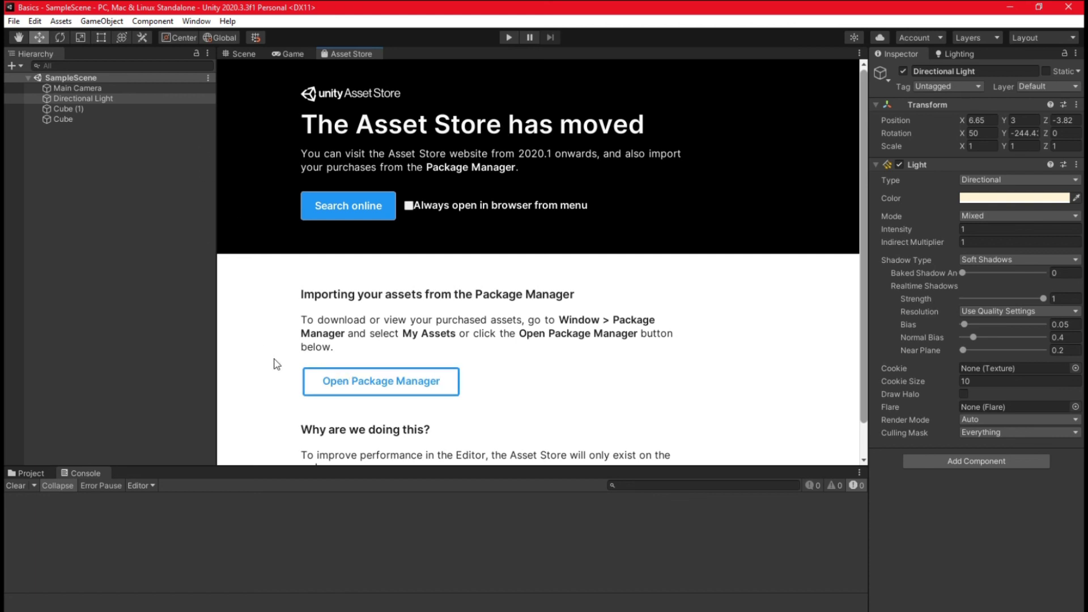
pyautogui.rightClick(330, 58)
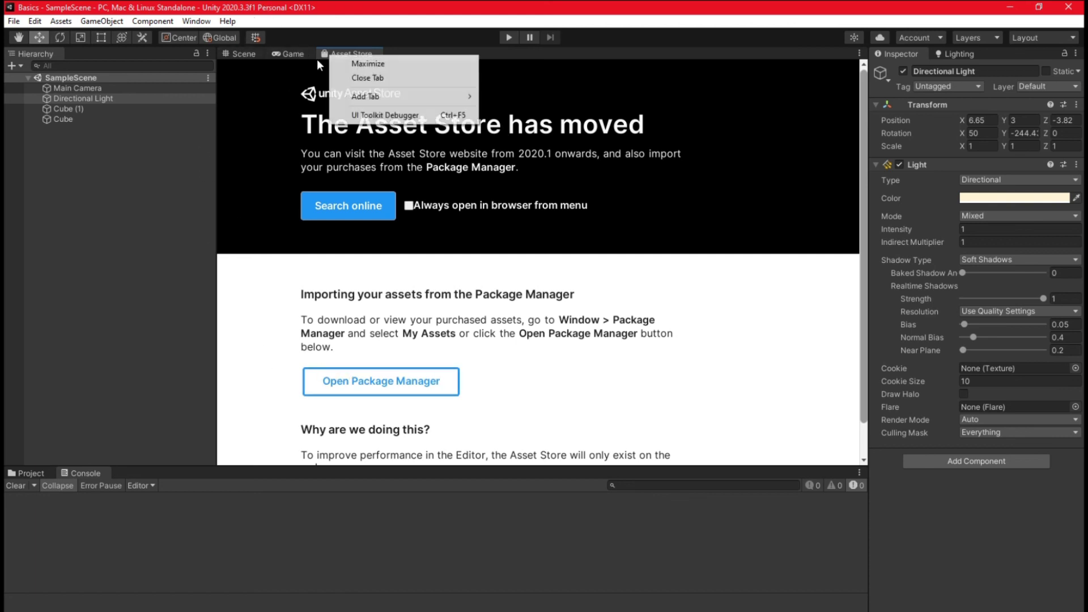
pyautogui.click(379, 80)
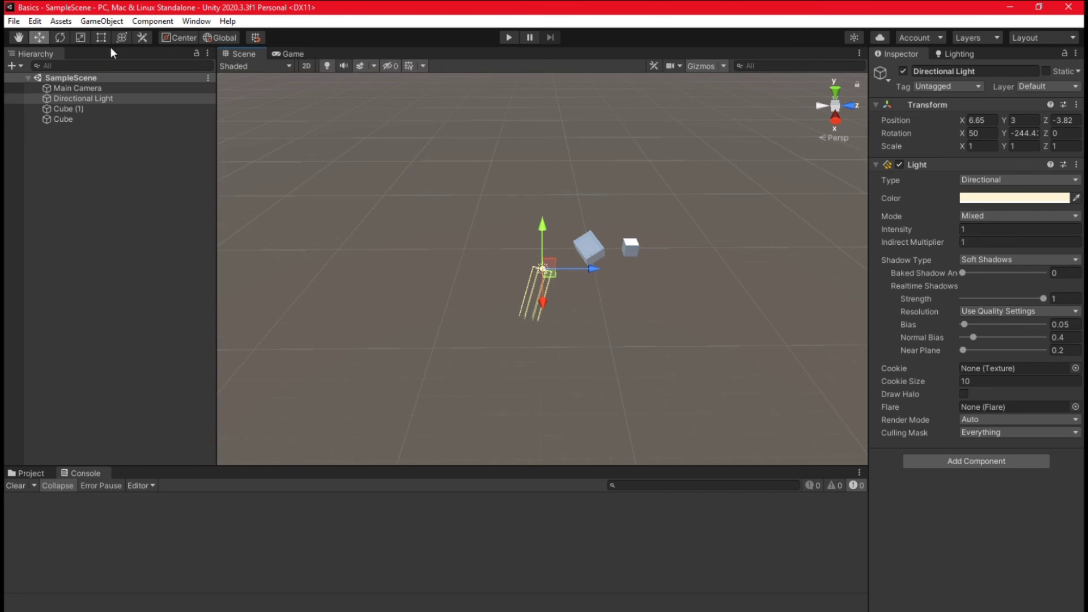
# Open the Package Manager and dock it beside the Game view, checking that it alternates with the Scene view.
pyautogui.click(193, 21)
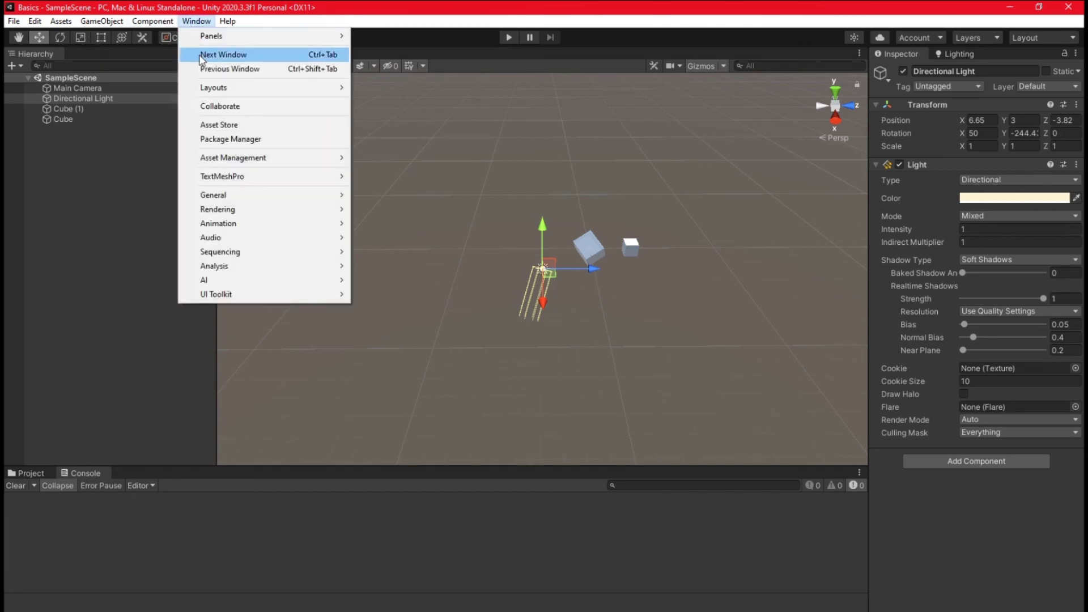
pyautogui.click(226, 142)
pyautogui.moveTo(250, 156); pyautogui.dragTo(335, 53)
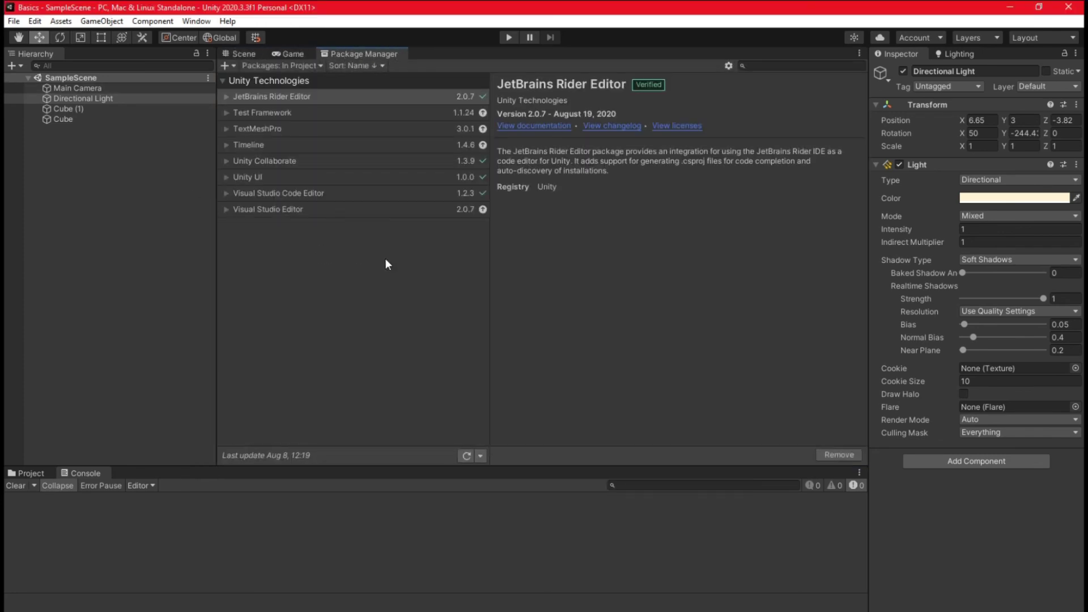
pyautogui.click(253, 57)
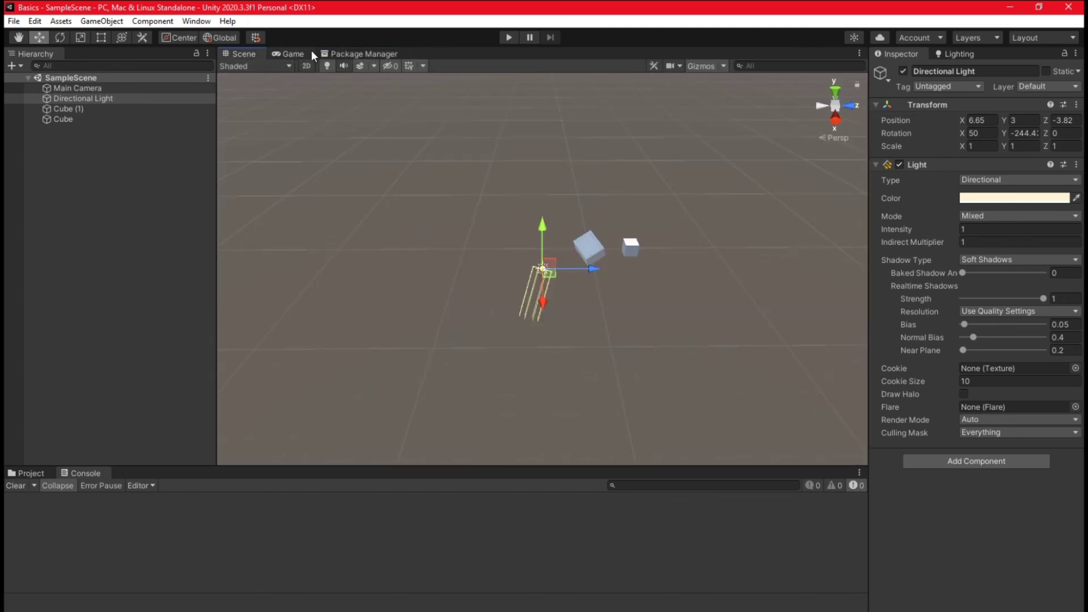
pyautogui.click(344, 53)
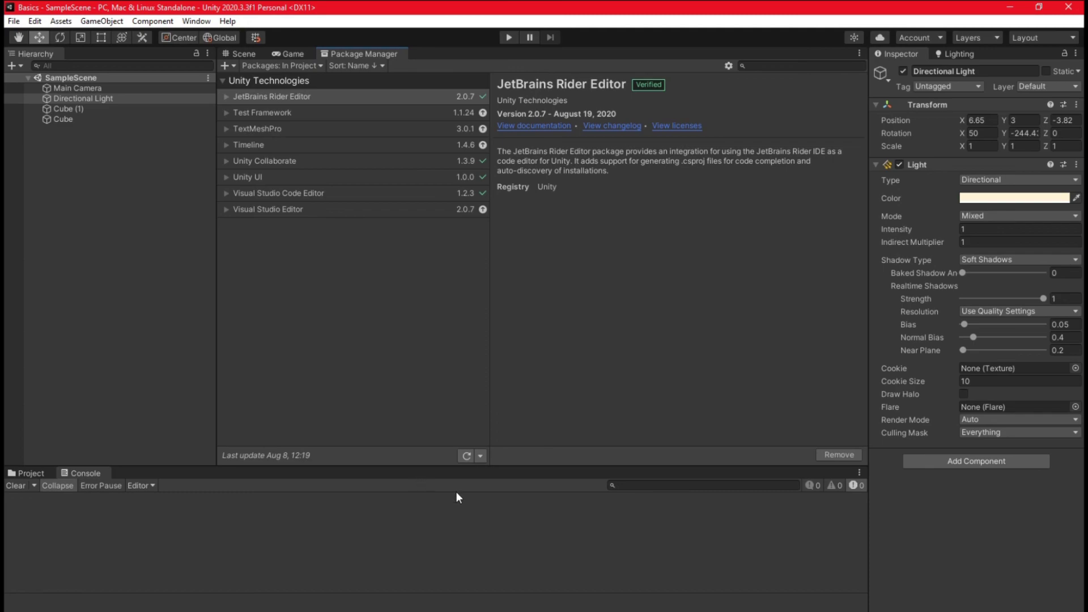
# Switch to Chrome and search the web for unityassetstore in a new tab.
pyautogui.hotkey('alt', 'Tab')
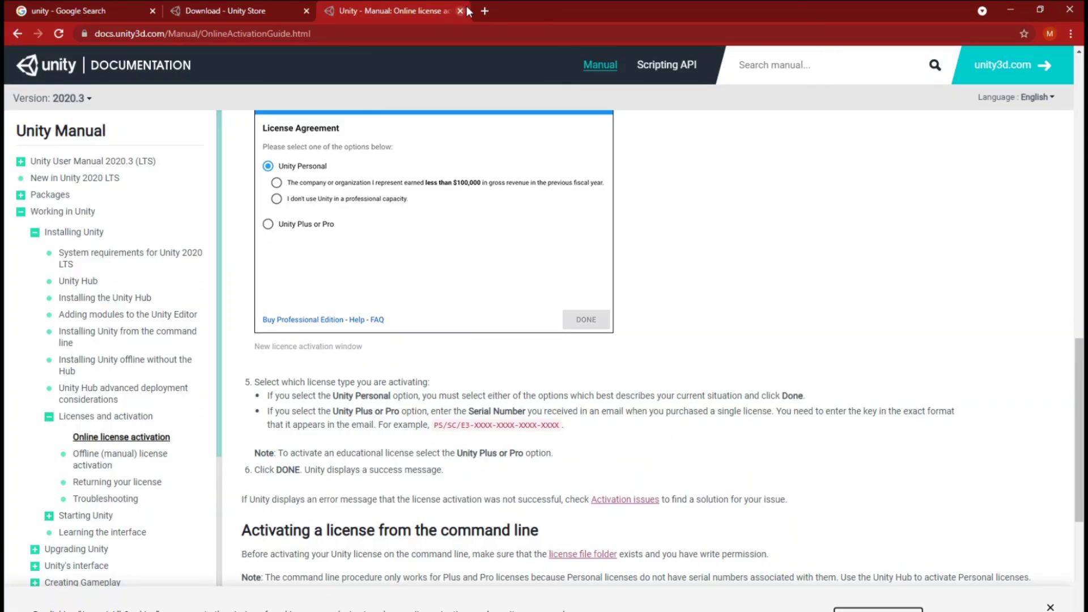
pyautogui.click(484, 12)
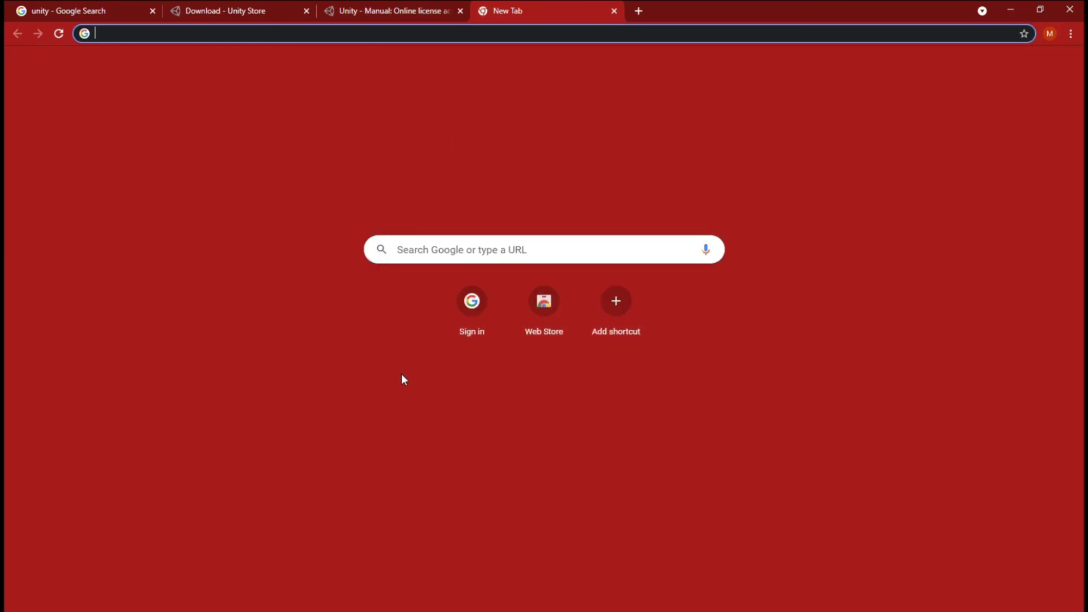
pyautogui.write('unity')
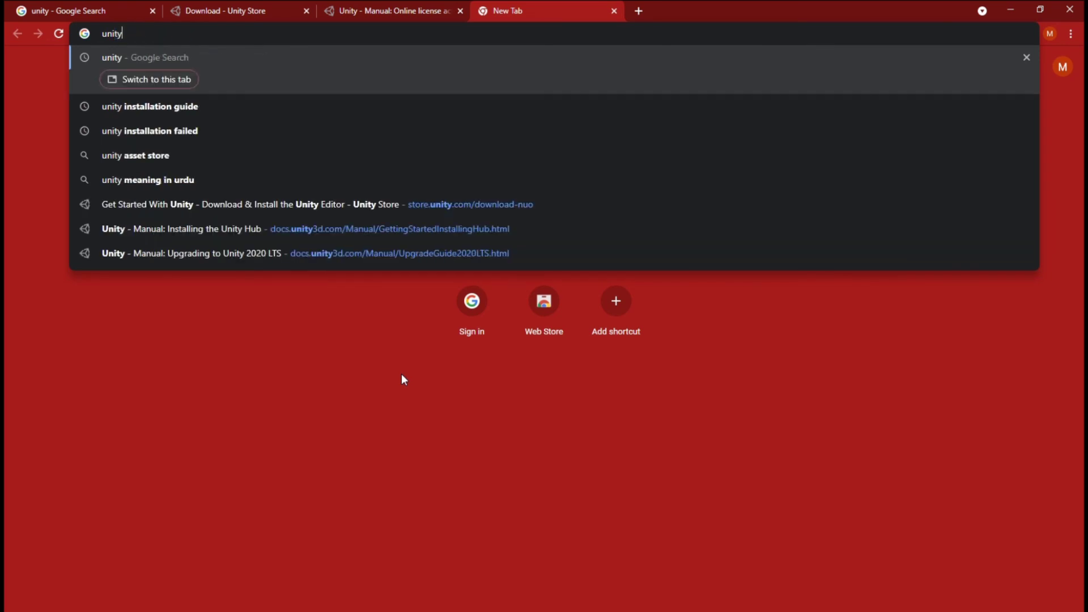
pyautogui.write('ass')
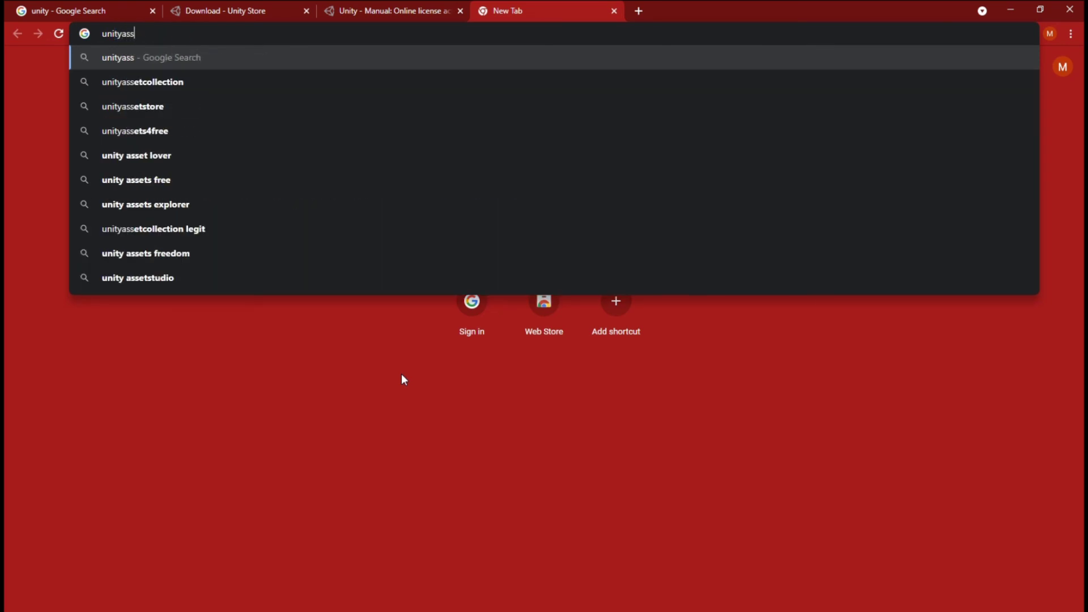
pyautogui.press('Down')
pyautogui.press('Down')
pyautogui.press('Return')
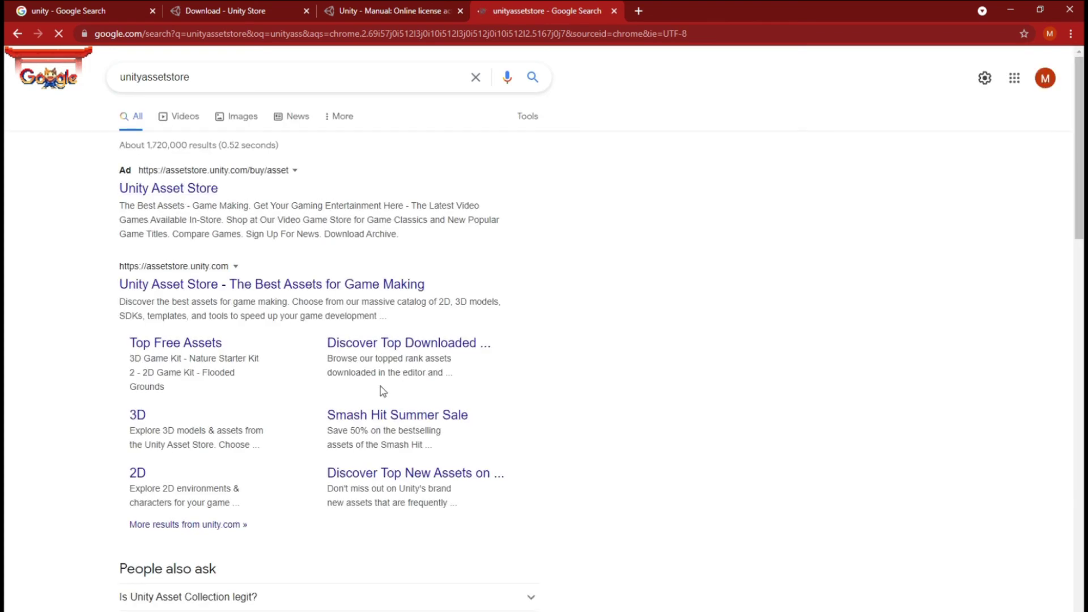
# Look over the Unity Asset Store's top paid assets page from the search results and return to Unity.
pyautogui.click(496, 165)
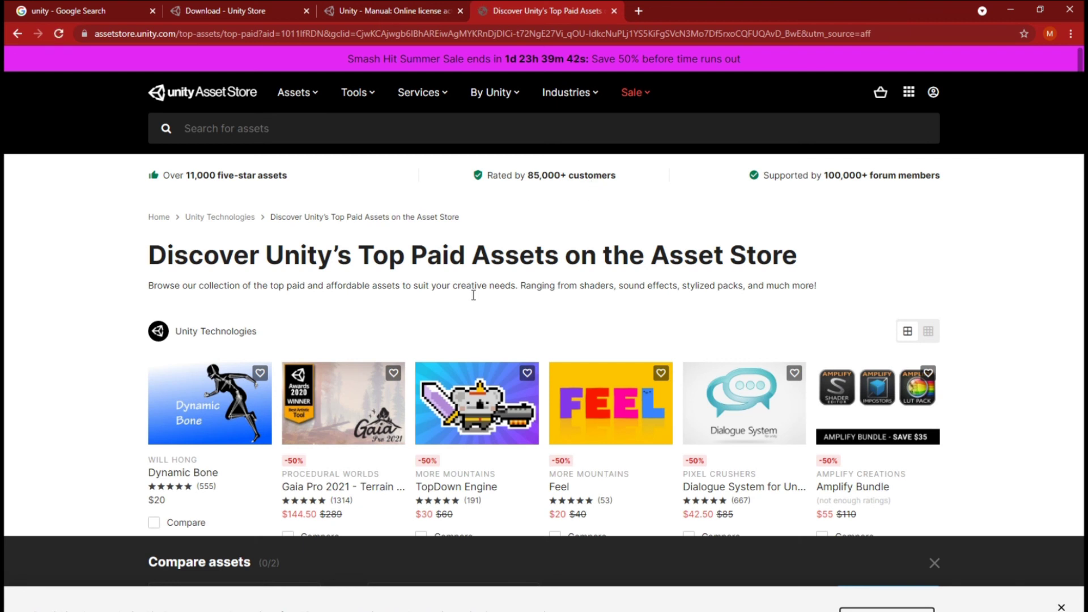
pyautogui.moveTo(479, 437)
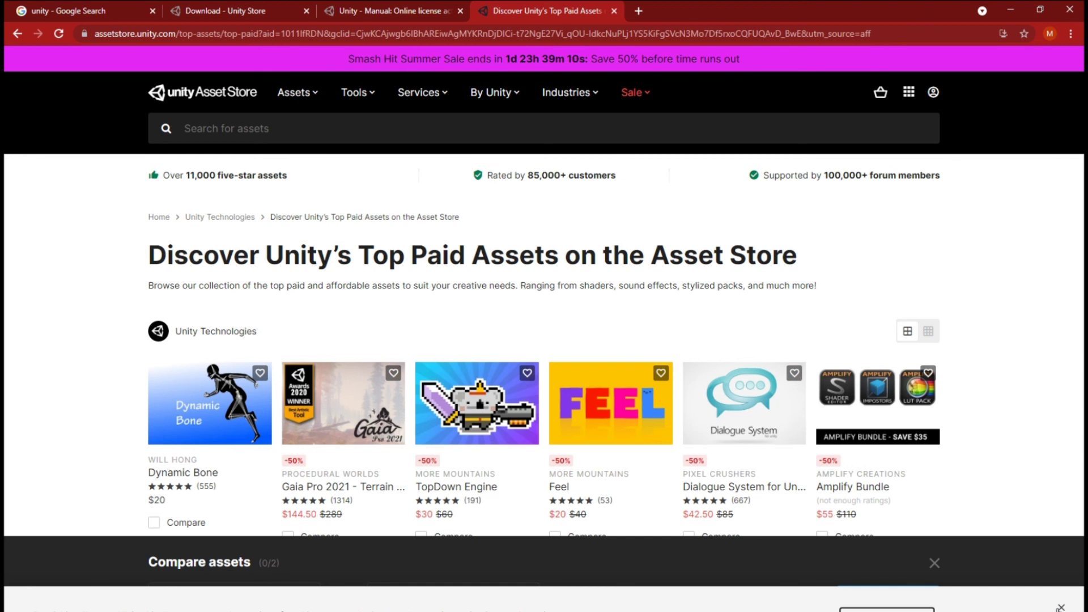
pyautogui.moveTo(932, 480)
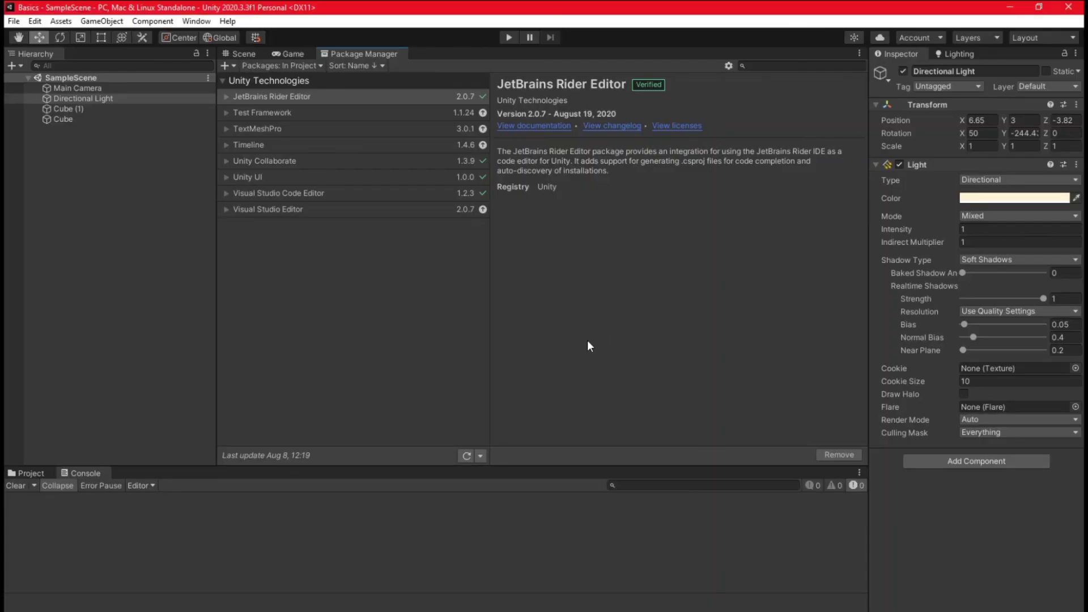
# Return to the Scene view and select the Main Camera to examine its Camera component and preview.
pyautogui.click(241, 54)
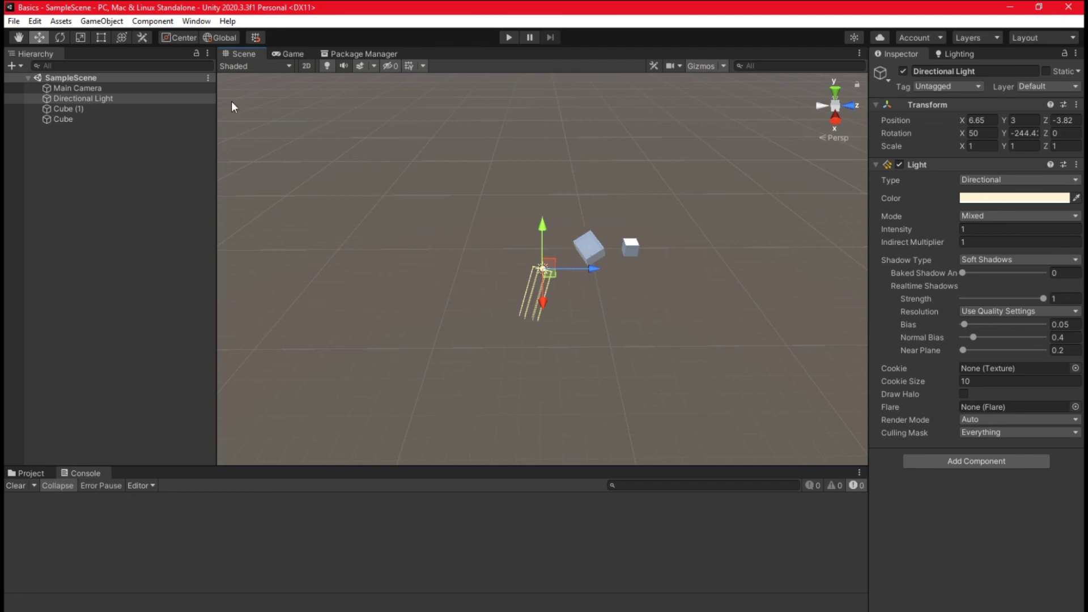
pyautogui.click(80, 89)
pyautogui.click(95, 99)
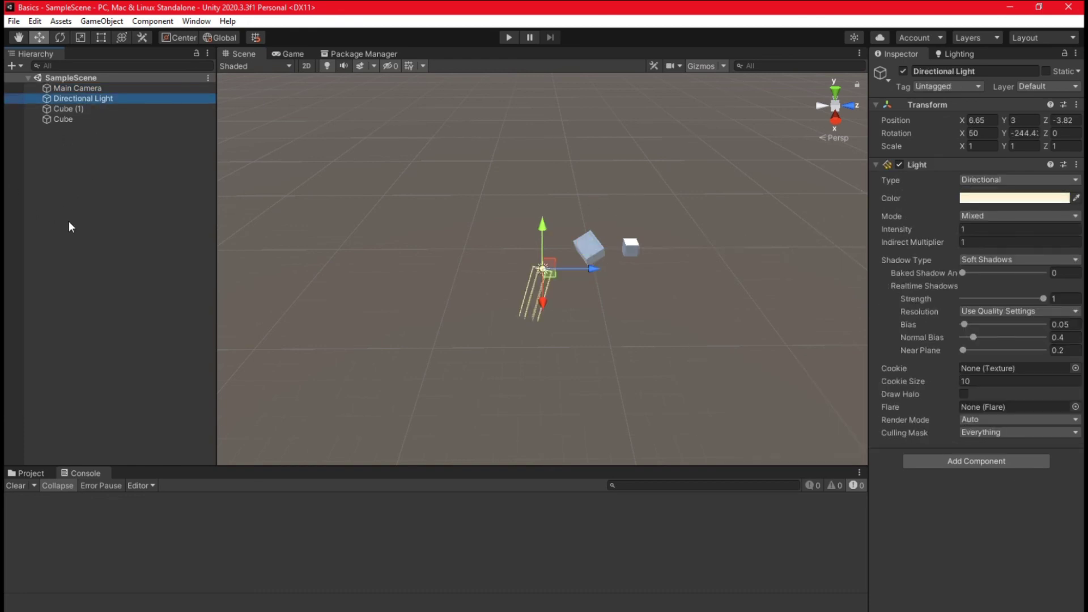
pyautogui.click(66, 90)
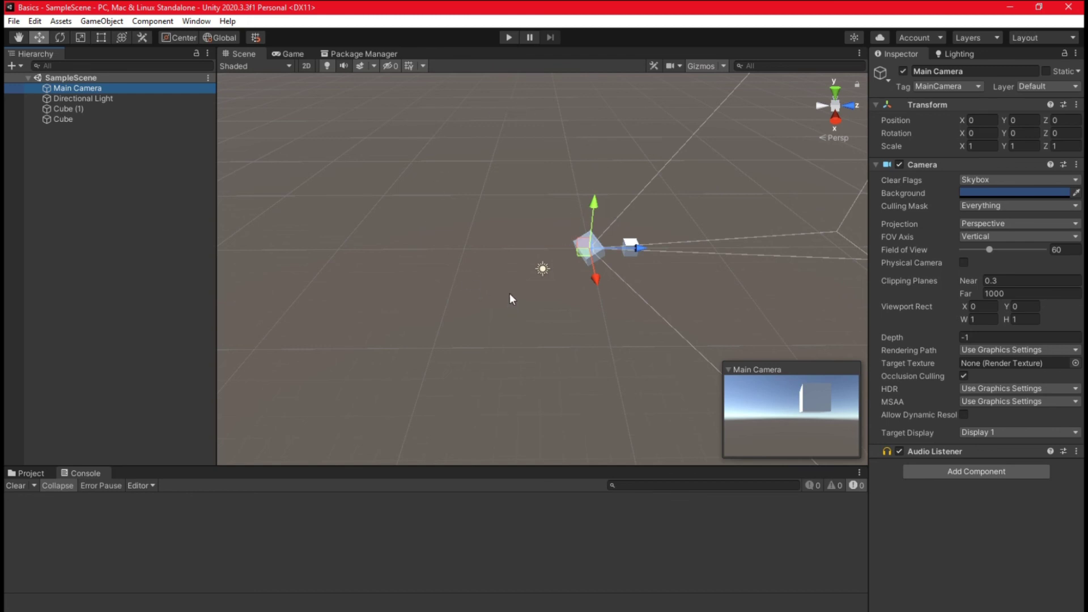
pyautogui.moveTo(509, 294); pyautogui.dragTo(502, 229, button='right')
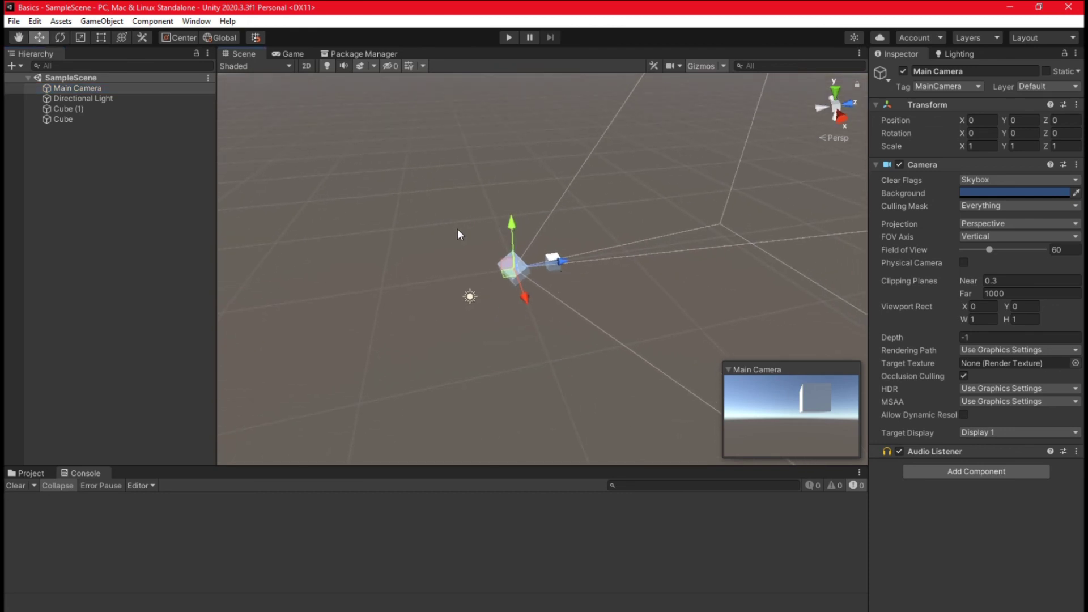